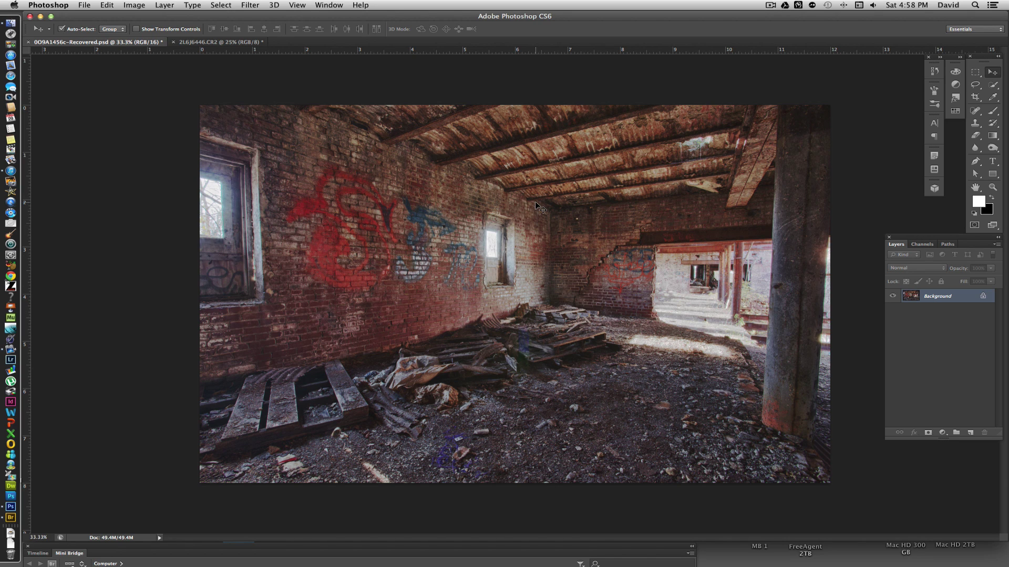
Step: Switch to the 2L6J6446.CR2 document and select the man and his rifle with the Quick Selection tool
{"action": "left_click", "coordinate": [234, 42]}
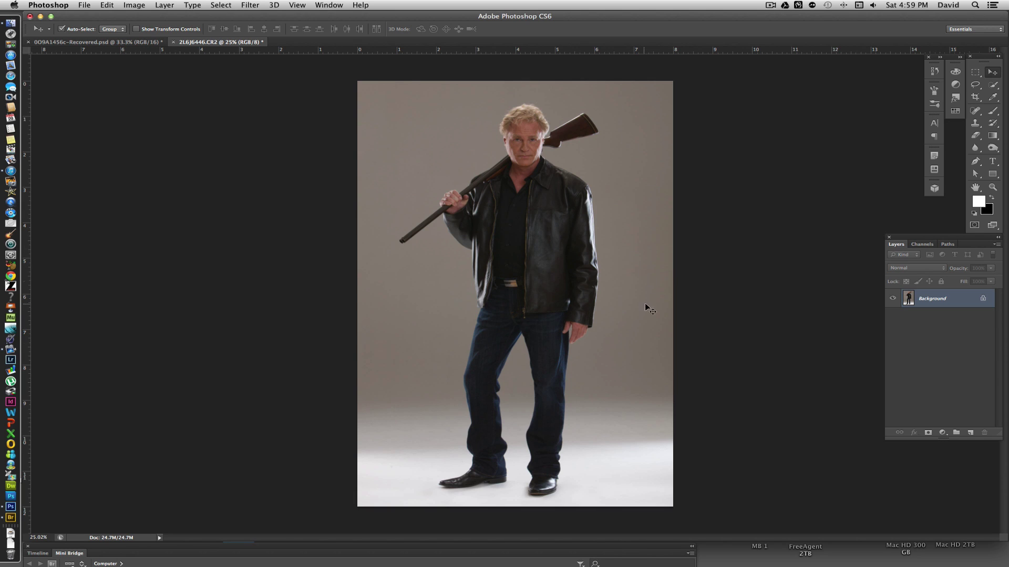
{"action": "left_click", "coordinate": [993, 84]}
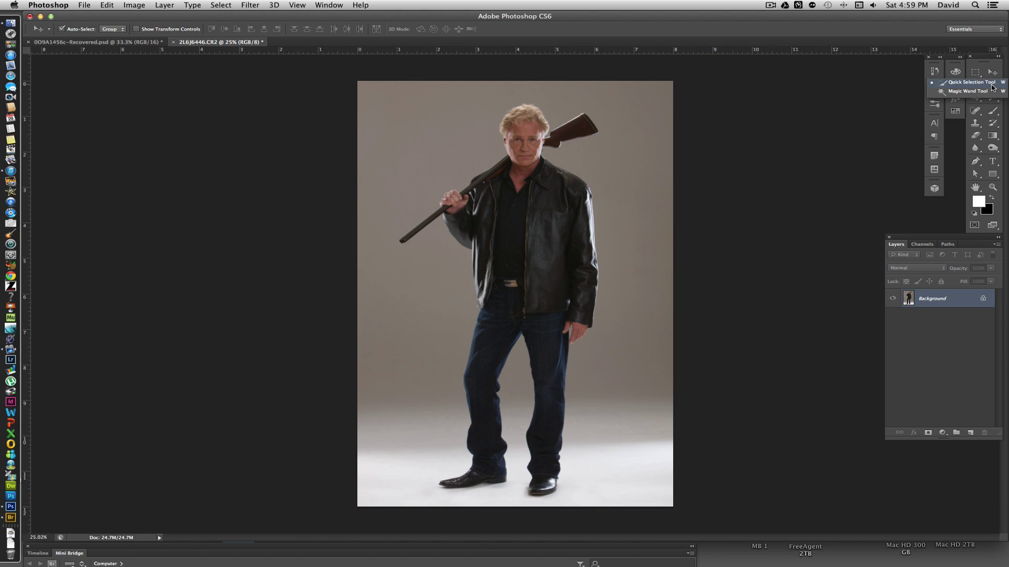
{"action": "left_click", "coordinate": [986, 83]}
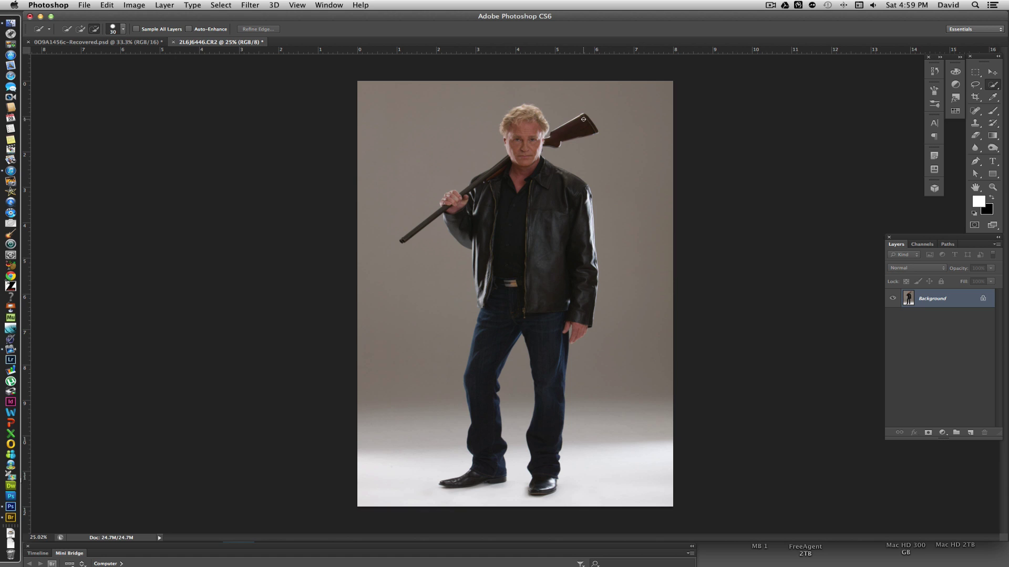
{"action": "left_click_drag", "start_coordinate": [540, 142], "coordinate": [536, 114]}
{"action": "mouse_move", "coordinate": [491, 177]}
{"action": "left_mouse_down"}
{"action": "mouse_move", "coordinate": [444, 208]}
{"action": "mouse_move", "coordinate": [467, 209]}
{"action": "mouse_move", "coordinate": [465, 220]}
{"action": "mouse_move", "coordinate": [496, 245]}
{"action": "mouse_move", "coordinate": [483, 458]}
{"action": "left_mouse_up"}
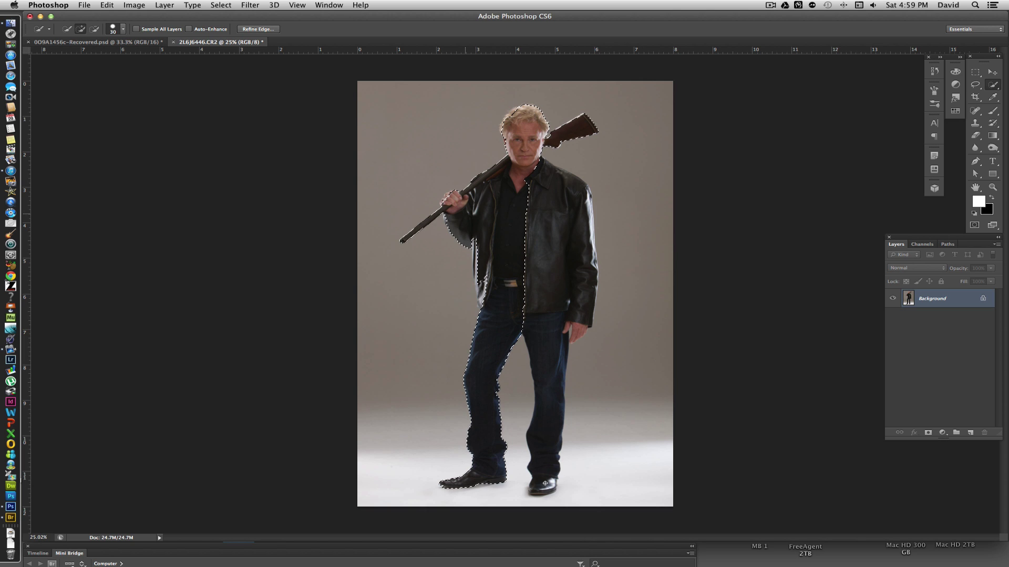
{"action": "mouse_move", "coordinate": [552, 375]}
{"action": "left_mouse_down"}
{"action": "mouse_move", "coordinate": [561, 290]}
{"action": "mouse_move", "coordinate": [578, 291]}
{"action": "mouse_move", "coordinate": [576, 332]}
{"action": "mouse_move", "coordinate": [578, 259]}
{"action": "left_mouse_up"}
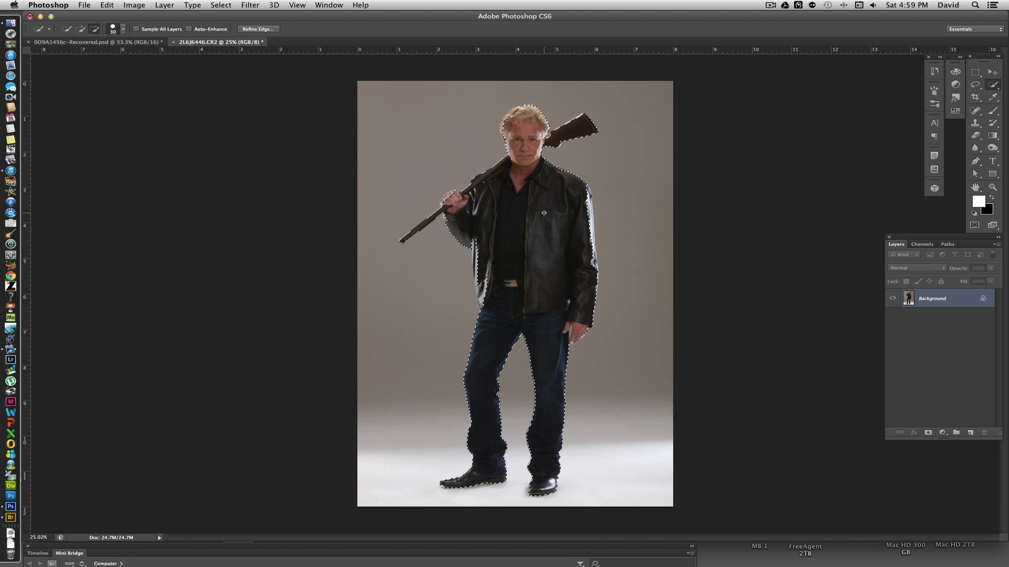
Step: Refine the selection around the man's hair, the side of his face and the hand gripping the rifle
{"action": "scroll", "coordinate": [545, 214], "scroll_direction": "up", "scroll_amount": 5}
{"action": "scroll", "coordinate": [588, 354], "scroll_direction": "down", "scroll_amount": 2}
{"action": "left_click_drag", "start_coordinate": [651, 161], "coordinate": [589, 355]}
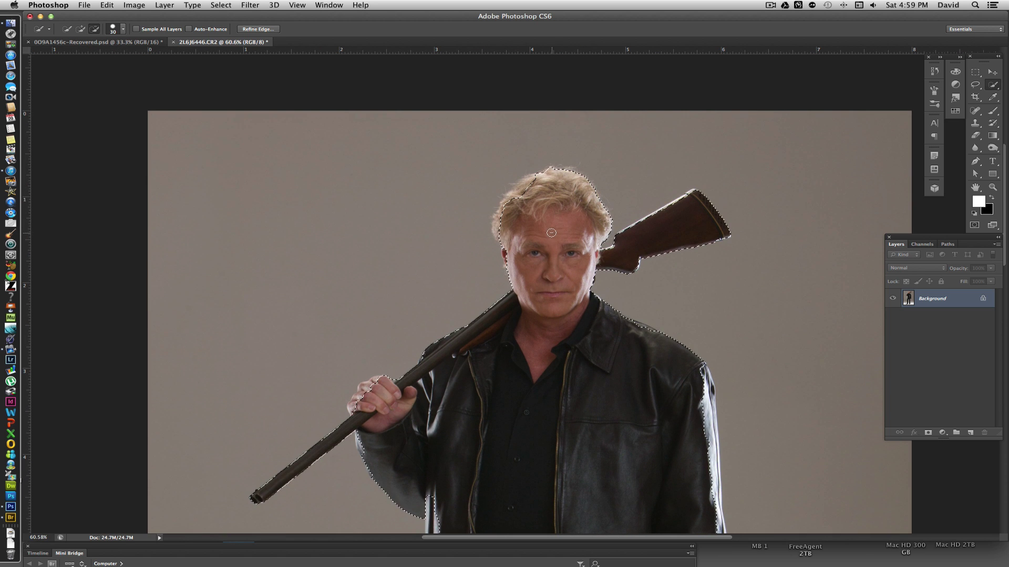
{"action": "mouse_move", "coordinate": [526, 195]}
{"action": "left_mouse_down"}
{"action": "mouse_move", "coordinate": [534, 179]}
{"action": "mouse_move", "coordinate": [502, 221]}
{"action": "left_mouse_up"}
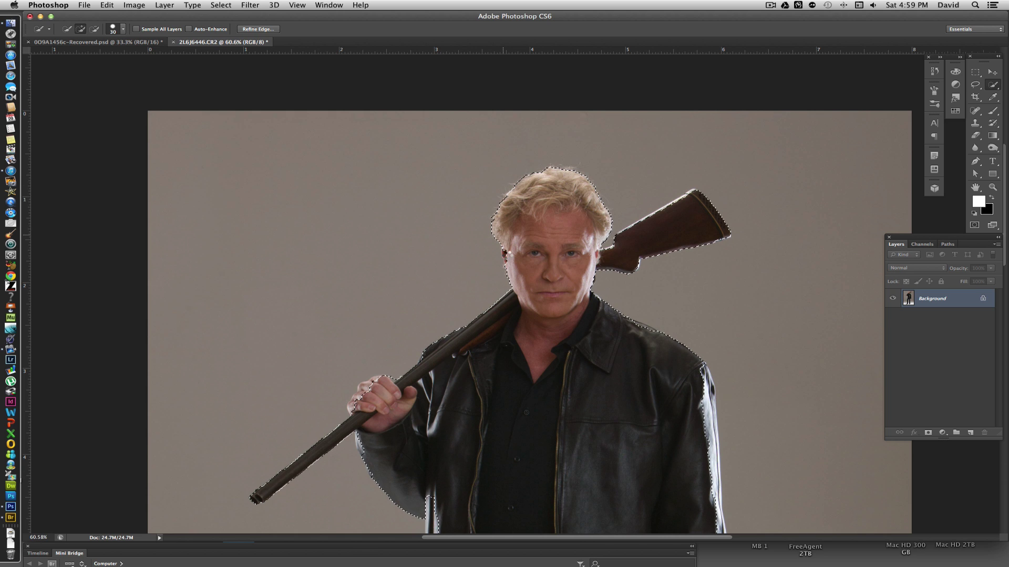
{"action": "left_click", "coordinate": [509, 257]}
{"action": "key", "text": "alt"}
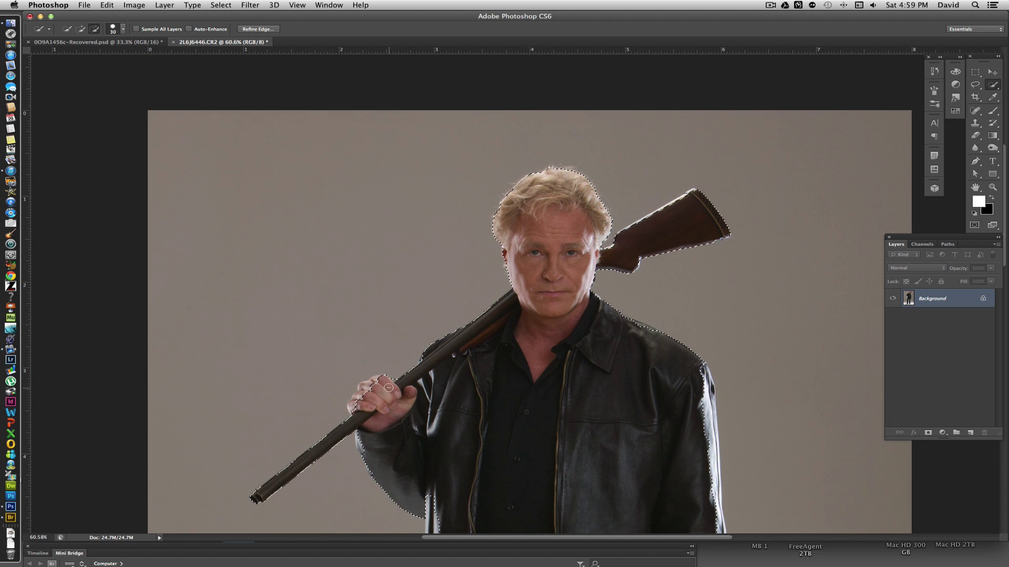
{"action": "left_click", "coordinate": [356, 410]}
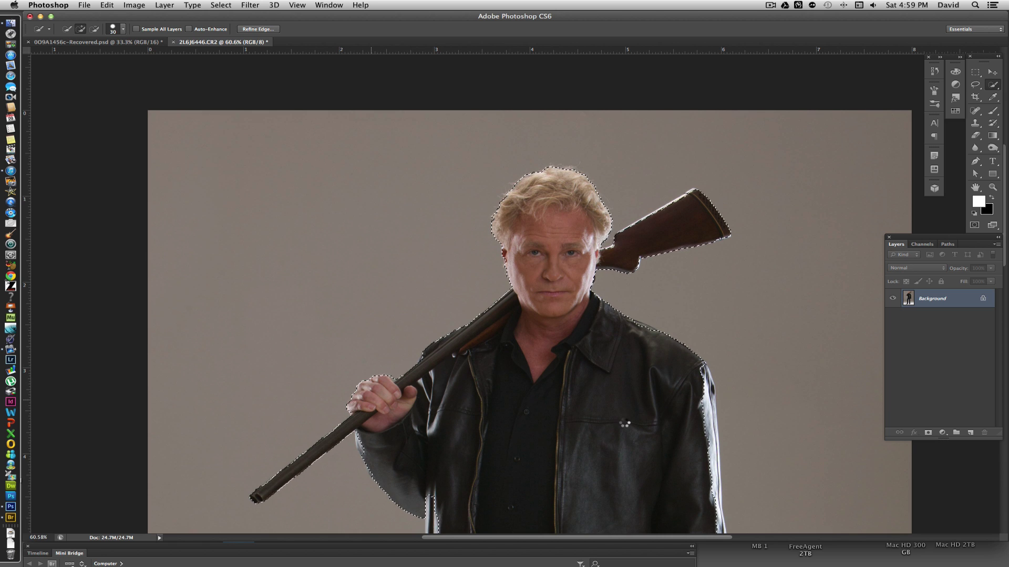
Step: Refine the selection at the jacket's shoulder and include the bright highlights along its sleeve and open front edge
{"action": "left_click_drag", "start_coordinate": [595, 310], "coordinate": [565, 199]}
{"action": "key", "text": "alt"}
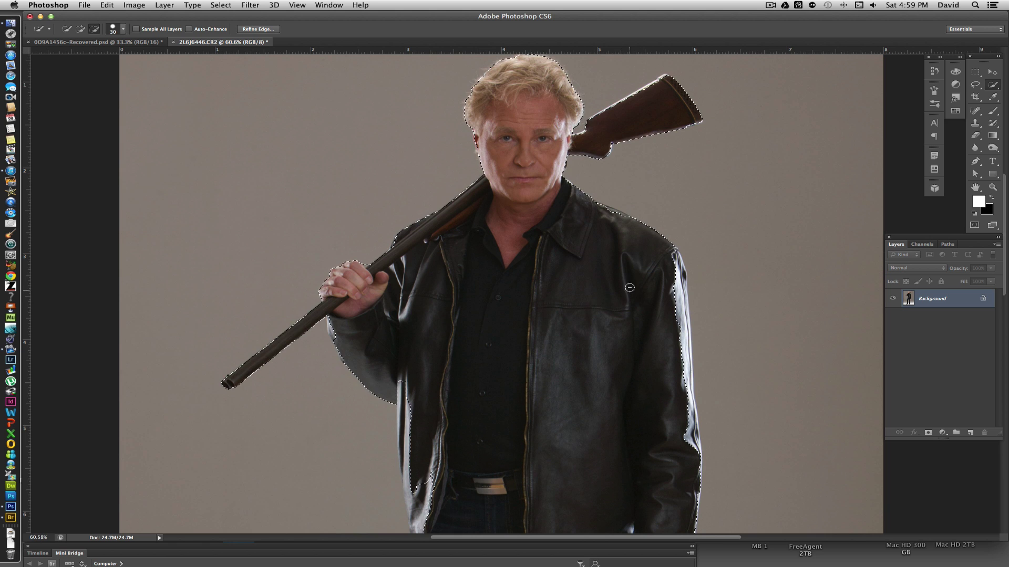
{"action": "left_click", "coordinate": [626, 230], "text": "alt"}
{"action": "key", "text": "alt"}
{"action": "left_click_drag", "start_coordinate": [643, 391], "coordinate": [607, 219]}
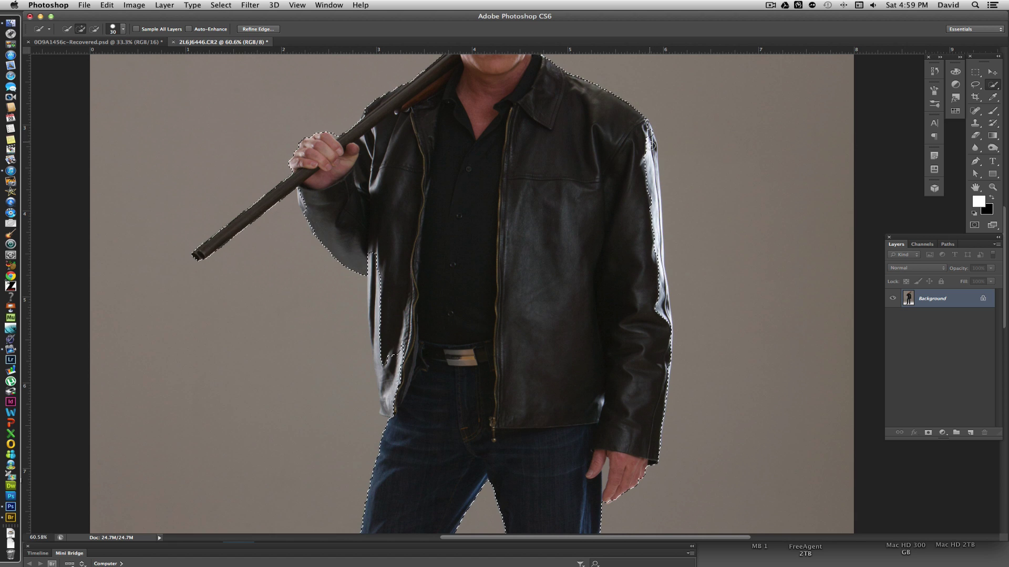
{"action": "left_click_drag", "start_coordinate": [652, 183], "coordinate": [647, 224]}
{"action": "left_click_drag", "start_coordinate": [659, 311], "coordinate": [662, 325]}
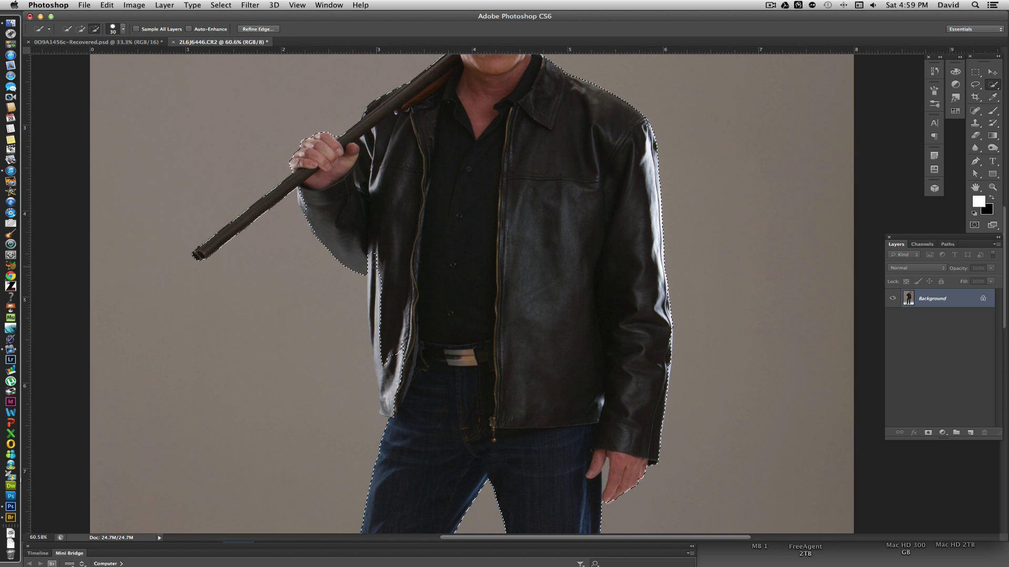
{"action": "left_click_drag", "start_coordinate": [373, 277], "coordinate": [390, 400]}
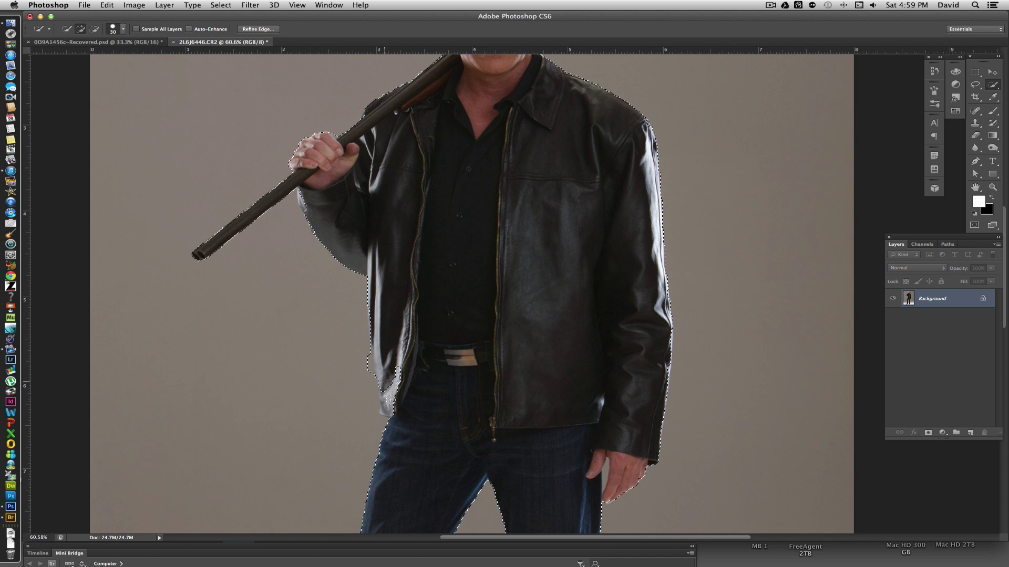
Step: Clean up the selection along the jacket's lower front edge and hem, trimming the excess background
{"action": "scroll", "coordinate": [382, 371], "scroll_direction": "down", "scroll_amount": 10}
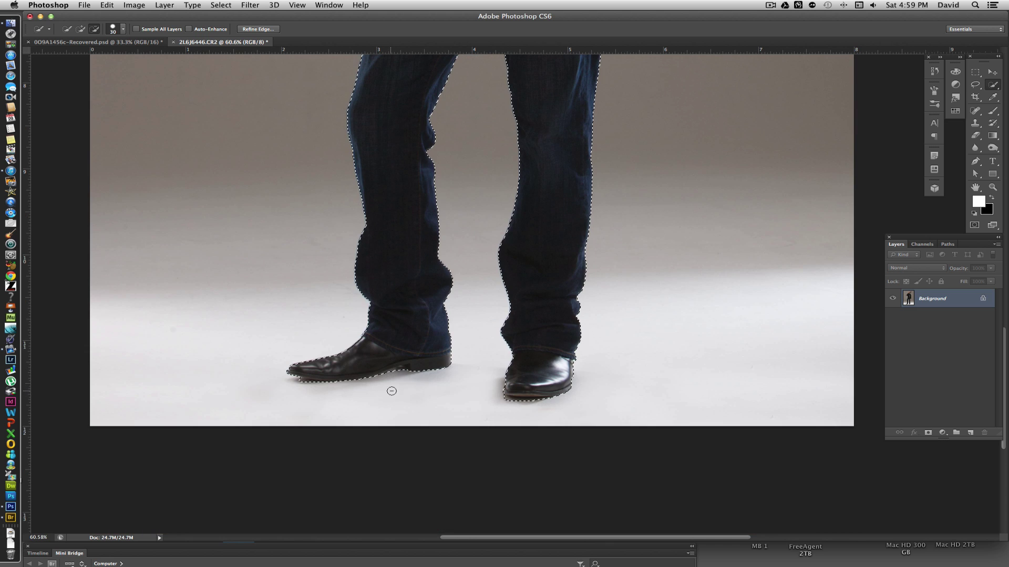
{"action": "left_click_drag", "start_coordinate": [469, 213], "coordinate": [476, 342]}
{"action": "scroll", "coordinate": [476, 342], "scroll_direction": "up", "scroll_amount": 5}
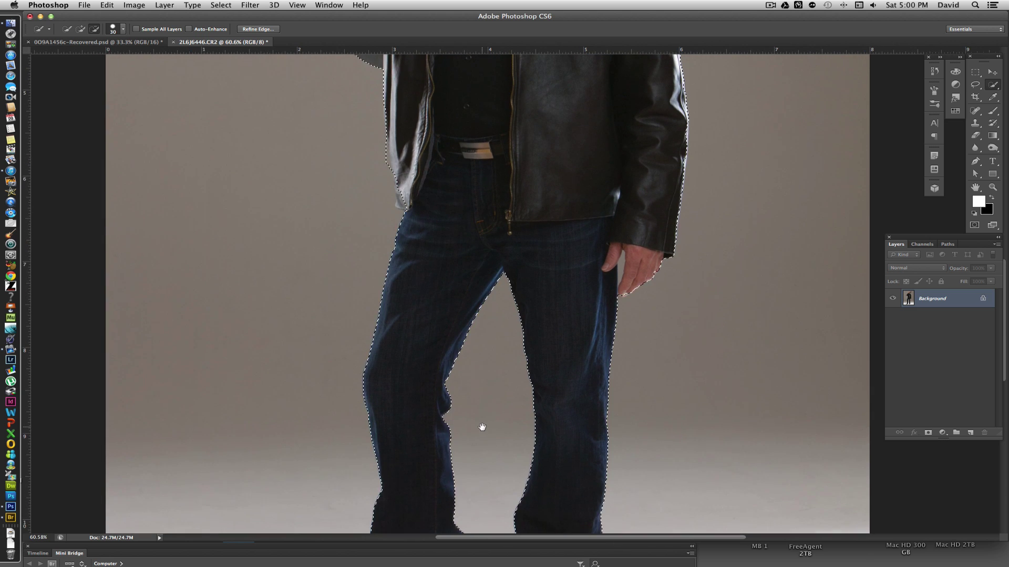
{"action": "mouse_move", "coordinate": [403, 199]}
{"action": "left_mouse_down"}
{"action": "mouse_move", "coordinate": [504, 186]}
{"action": "mouse_move", "coordinate": [507, 261]}
{"action": "left_mouse_up"}
{"action": "mouse_move", "coordinate": [392, 241]}
{"action": "left_mouse_down"}
{"action": "mouse_move", "coordinate": [379, 231]}
{"action": "mouse_move", "coordinate": [388, 251]}
{"action": "left_mouse_up"}
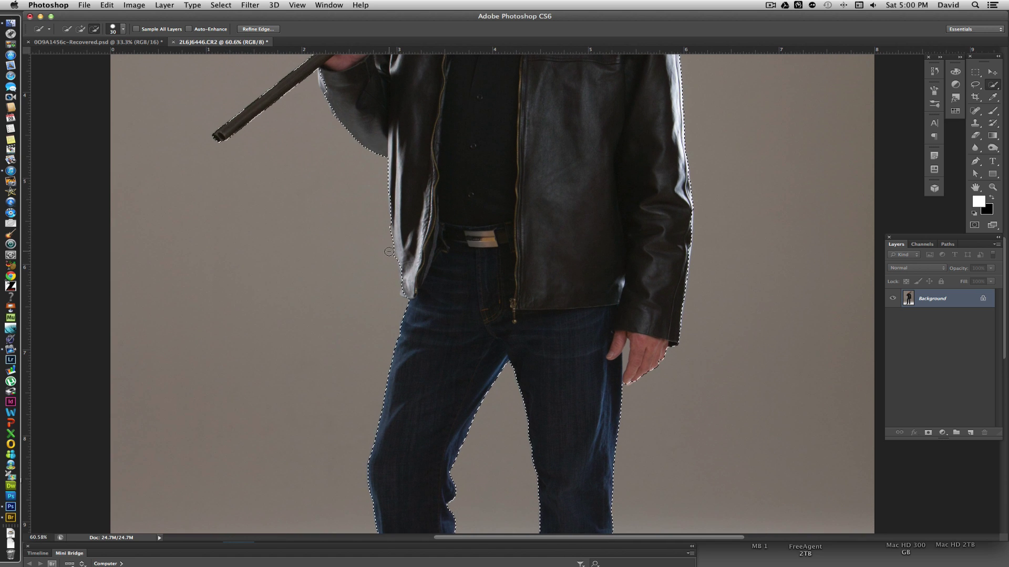
Step: Examine the selection outline along the man's legs, shoes, jacket and head for missed areas
{"action": "scroll", "coordinate": [588, 315], "scroll_direction": "down", "scroll_amount": 5}
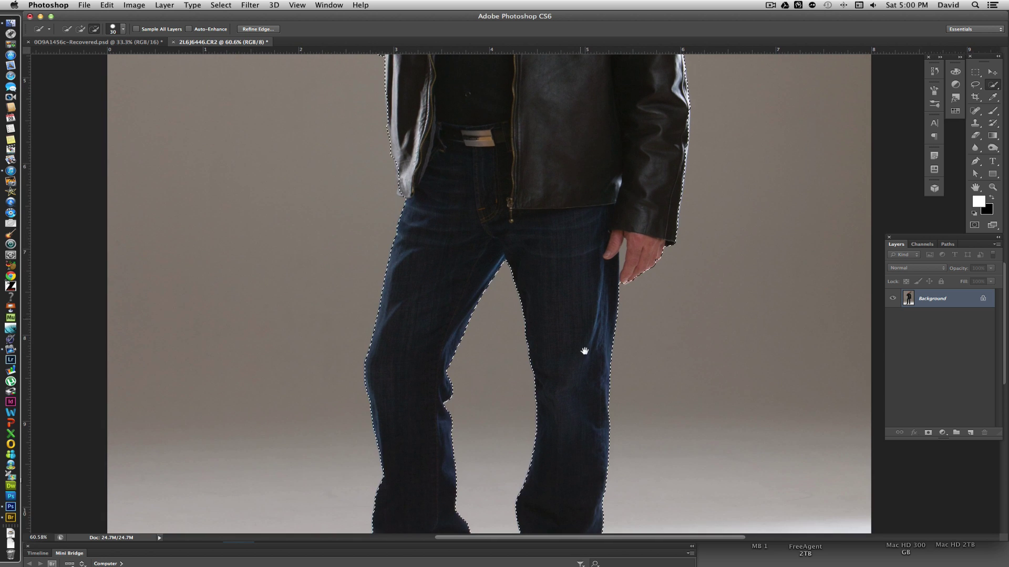
{"action": "left_click_drag", "start_coordinate": [584, 351], "coordinate": [592, 203]}
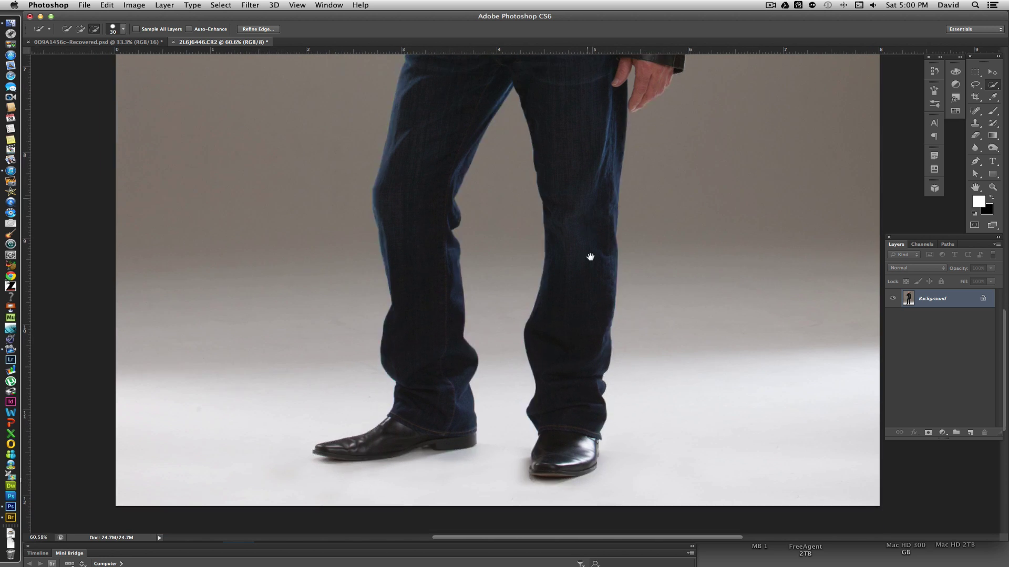
{"action": "scroll", "coordinate": [590, 257], "scroll_direction": "up", "scroll_amount": 20}
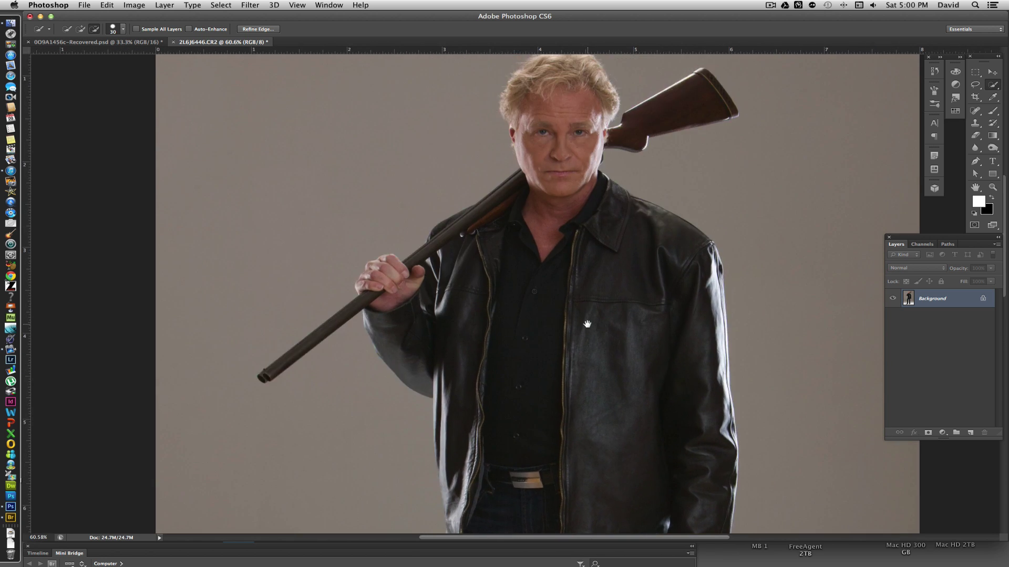
{"action": "scroll", "coordinate": [564, 324], "scroll_direction": "up", "scroll_amount": 5}
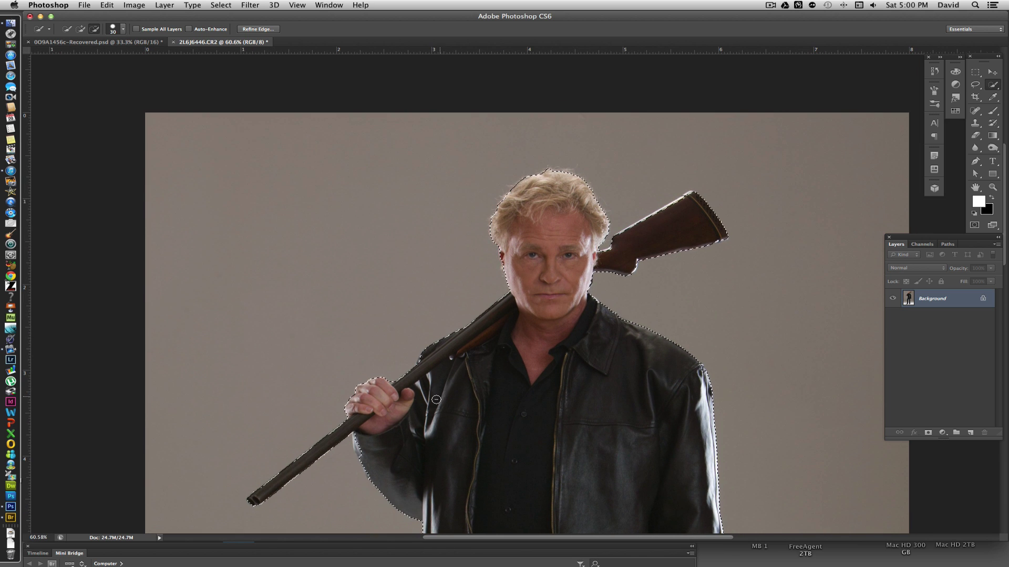
{"action": "key", "text": "alt"}
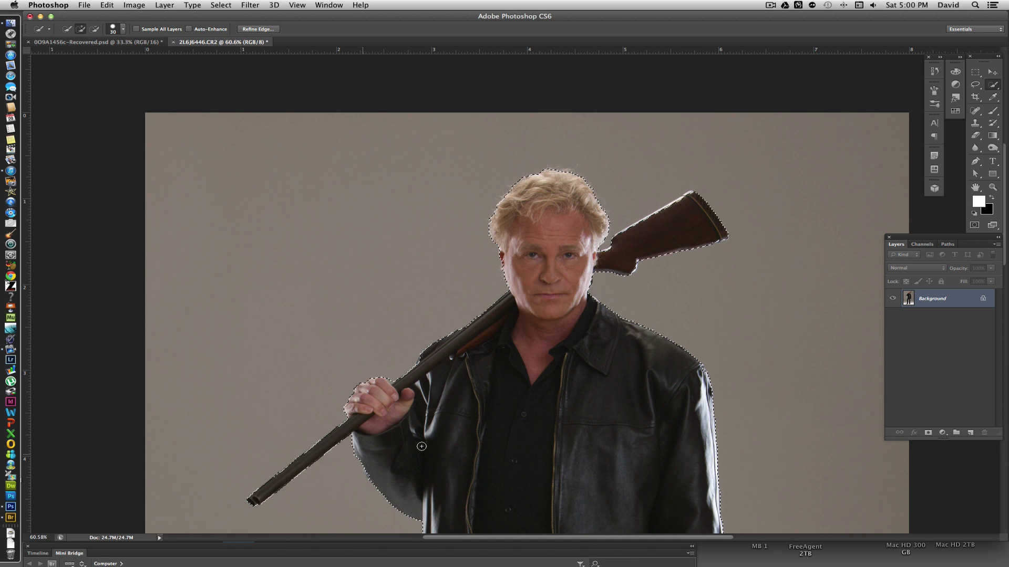
{"action": "scroll", "coordinate": [616, 334], "scroll_direction": "up", "scroll_amount": 2}
{"action": "key", "text": "alt"}
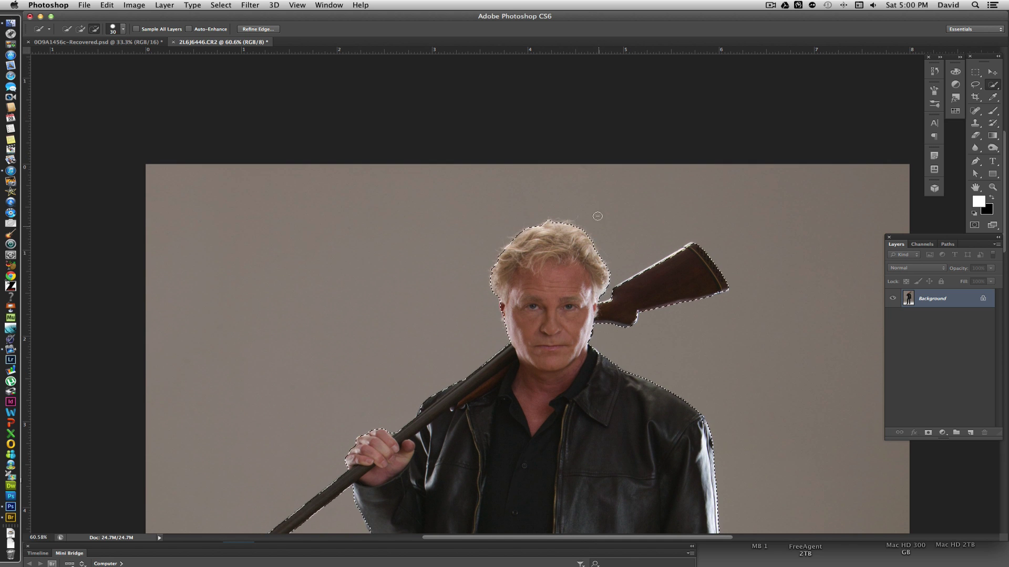
Step: Refine the selection along the upper edge of the rifle stock beside the man's head
{"action": "scroll", "coordinate": [597, 229], "scroll_direction": "up", "scroll_amount": 1}
{"action": "scroll", "coordinate": [597, 229], "scroll_direction": "up", "scroll_amount": 5}
{"action": "left_click_drag", "start_coordinate": [610, 338], "coordinate": [529, 136]}
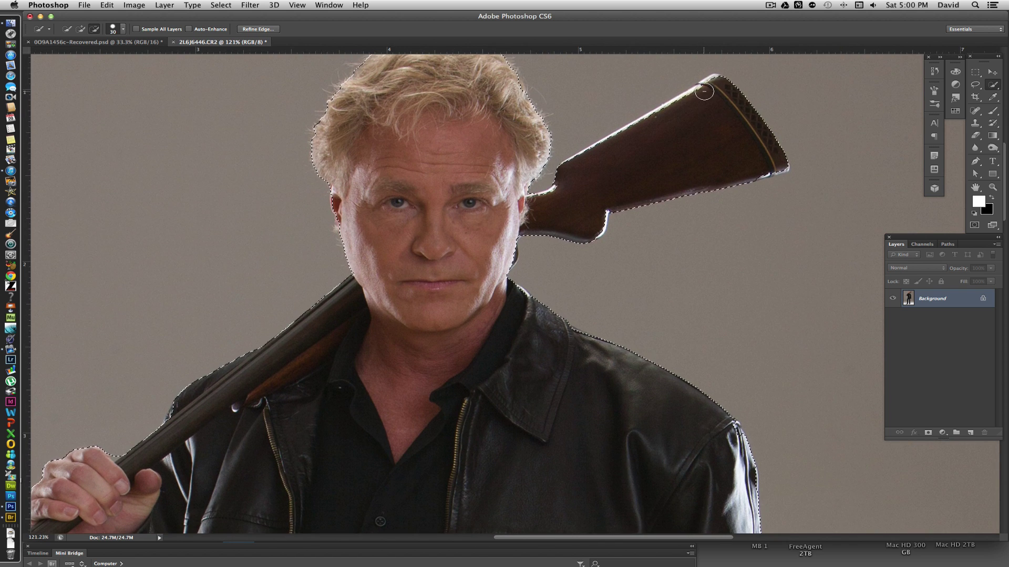
{"action": "left_click_drag", "start_coordinate": [714, 88], "coordinate": [661, 114]}
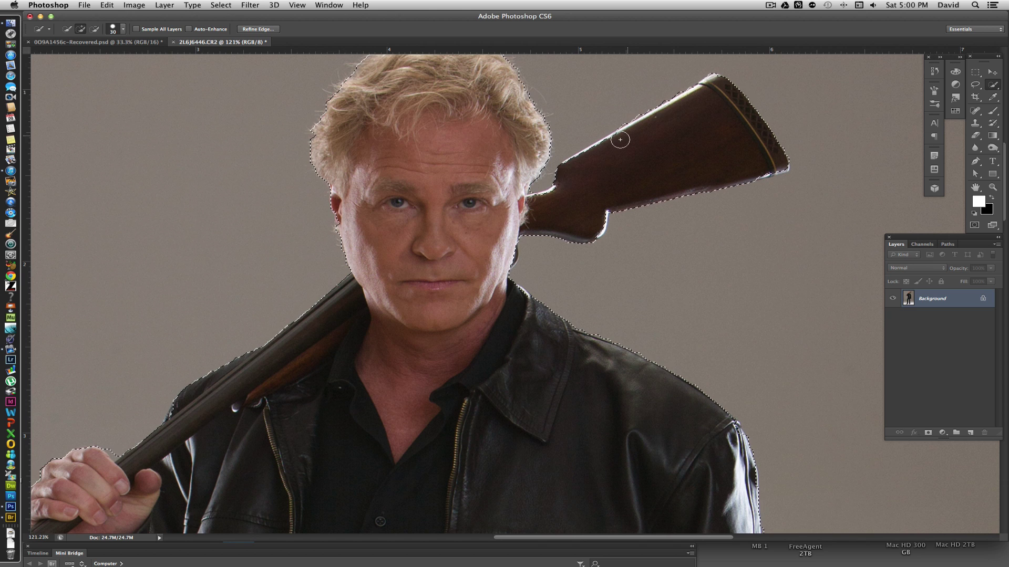
{"action": "left_click_drag", "start_coordinate": [579, 164], "coordinate": [572, 169]}
{"action": "key", "text": "alt"}
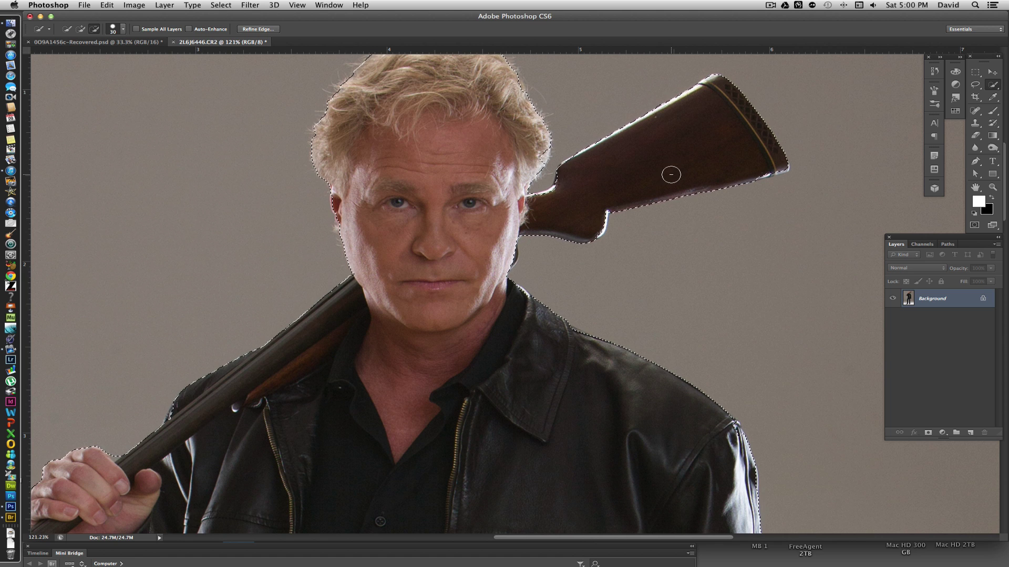
Step: Copy the selected man and rifle to a new layer and hide the Background layer
{"action": "left_click_drag", "start_coordinate": [664, 283], "coordinate": [676, 210]}
{"action": "left_click_drag", "start_coordinate": [676, 387], "coordinate": [675, 73]}
{"action": "left_click_drag", "start_coordinate": [675, 293], "coordinate": [676, 205]}
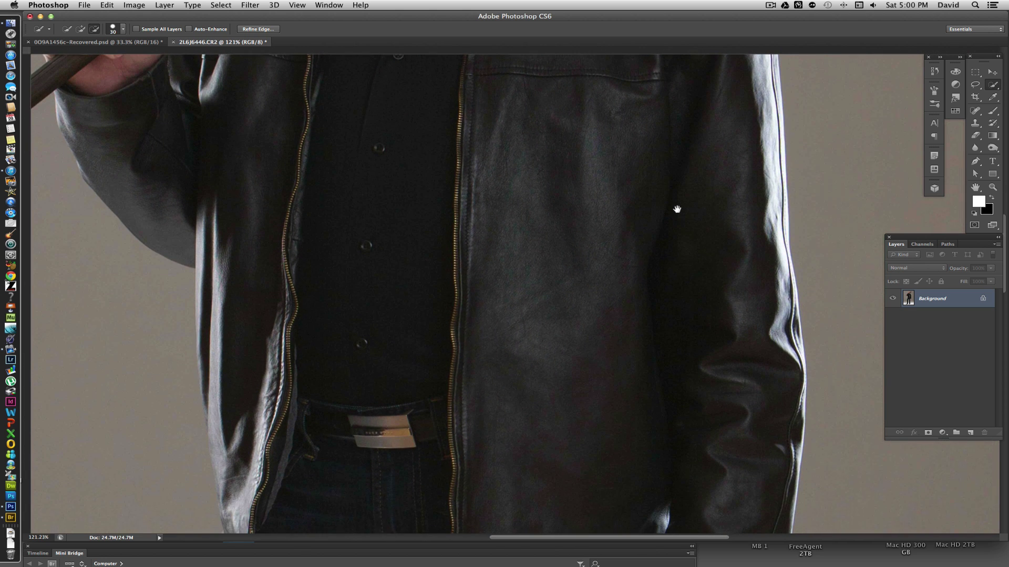
{"action": "scroll", "coordinate": [558, 272], "scroll_direction": "down", "scroll_amount": 5}
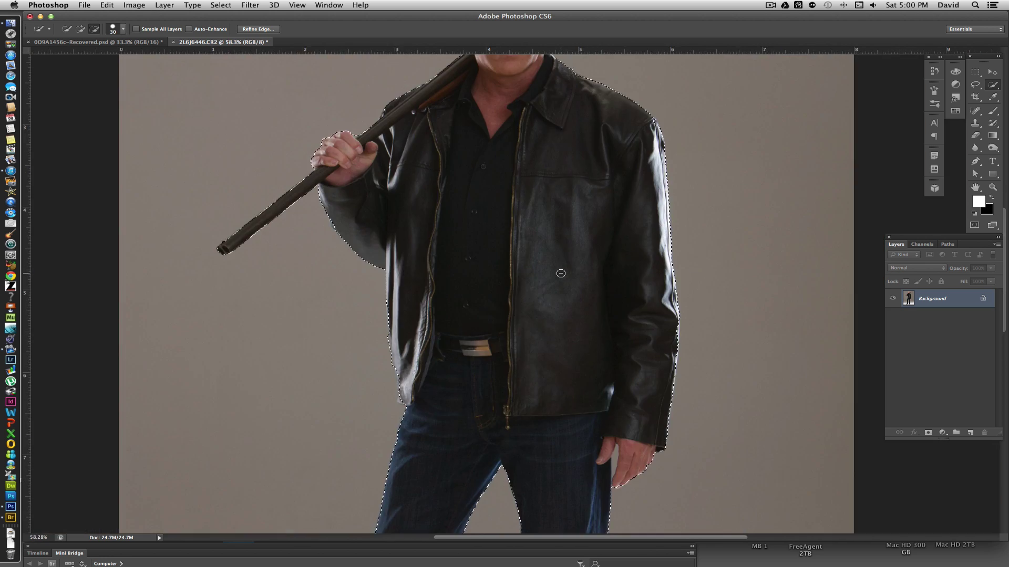
{"action": "scroll", "coordinate": [561, 273], "scroll_direction": "down", "scroll_amount": 5}
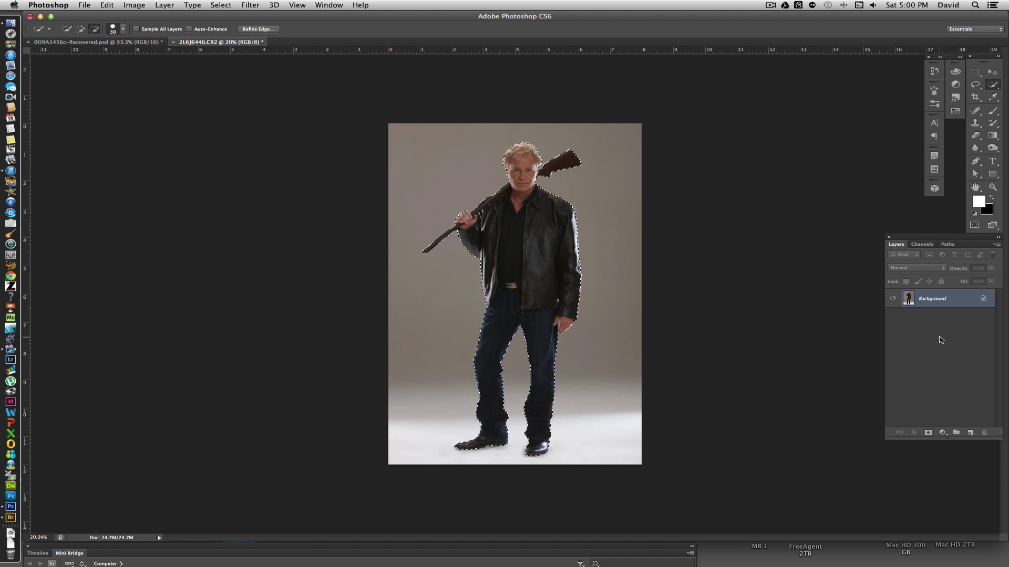
{"action": "key", "text": "super+j"}
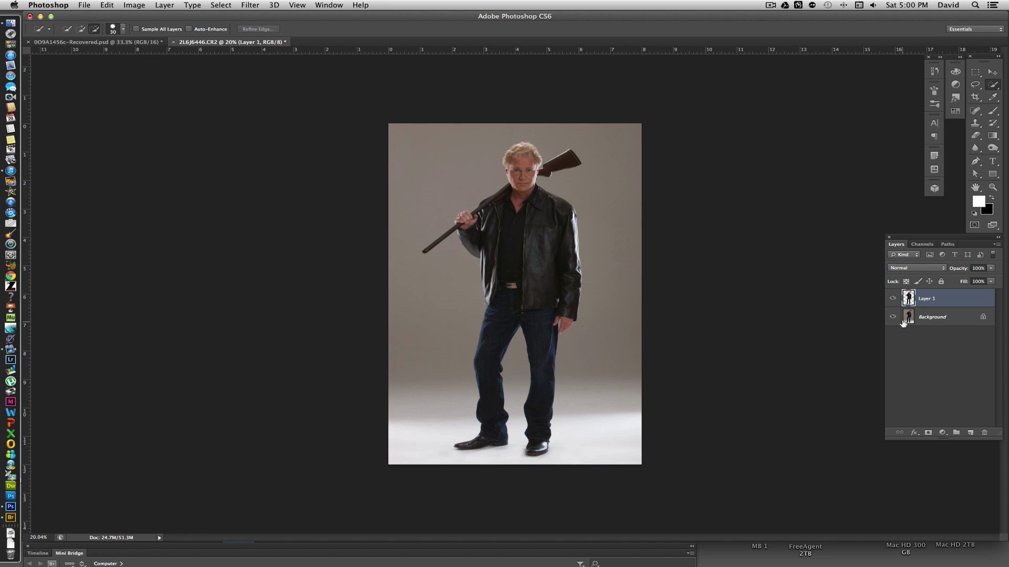
{"action": "left_click", "coordinate": [893, 318]}
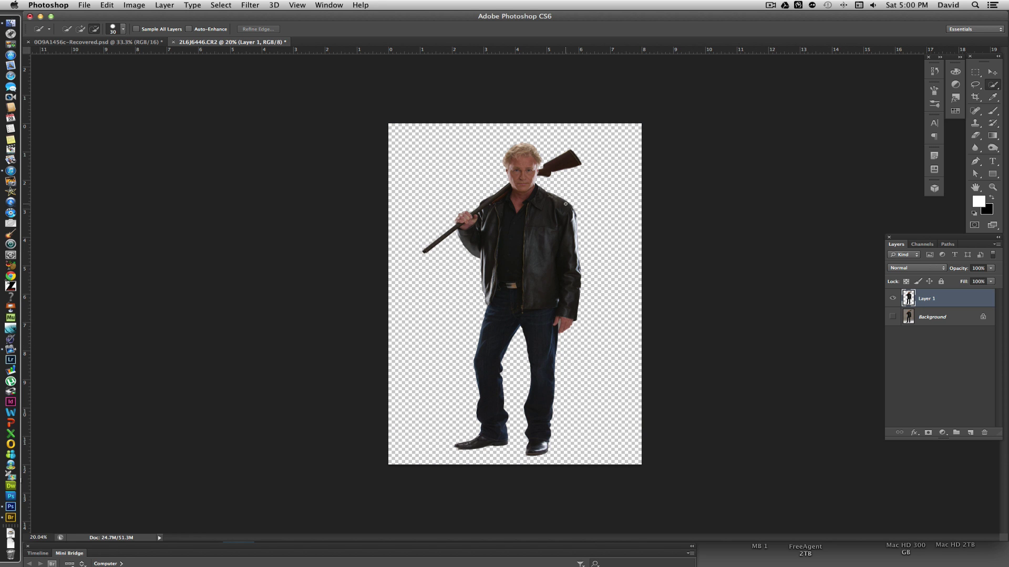
{"action": "scroll", "coordinate": [578, 209], "scroll_direction": "up", "scroll_amount": 3}
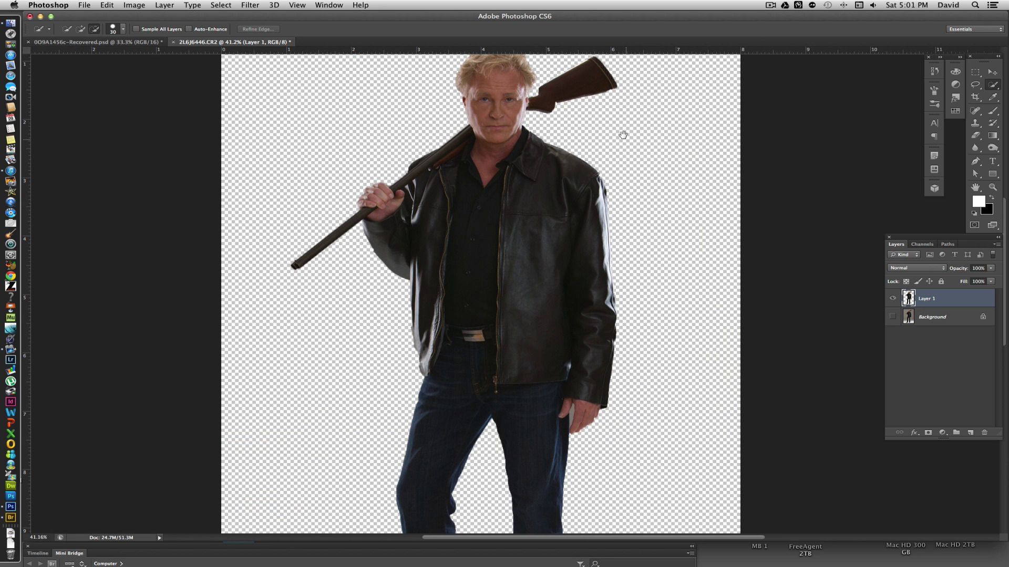
{"action": "left_click_drag", "start_coordinate": [622, 135], "coordinate": [644, 153]}
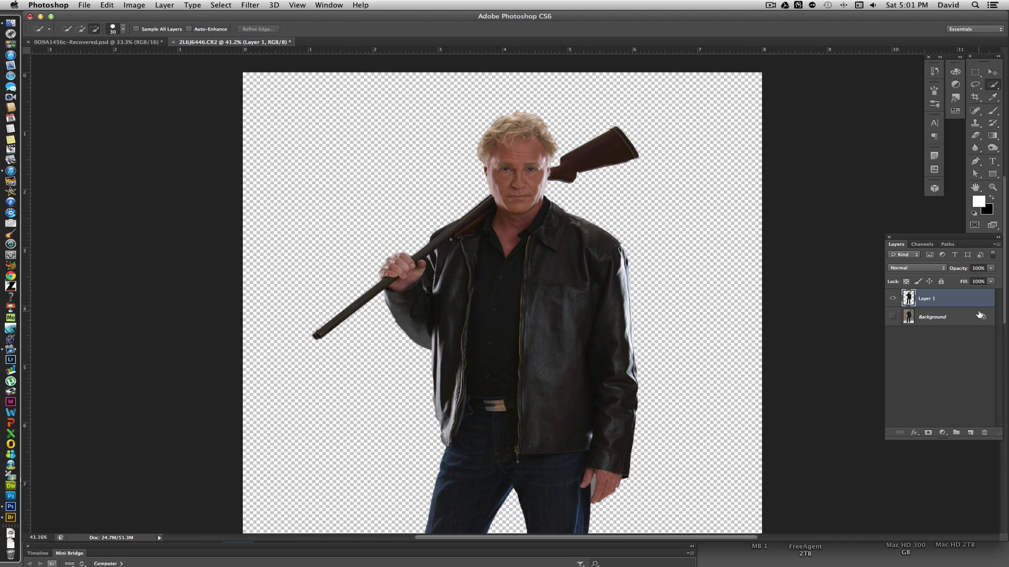
Step: Add a layer beneath the cut-out man, fill it with bright green and check the cutout down to the shoes
{"action": "left_click", "coordinate": [974, 316]}
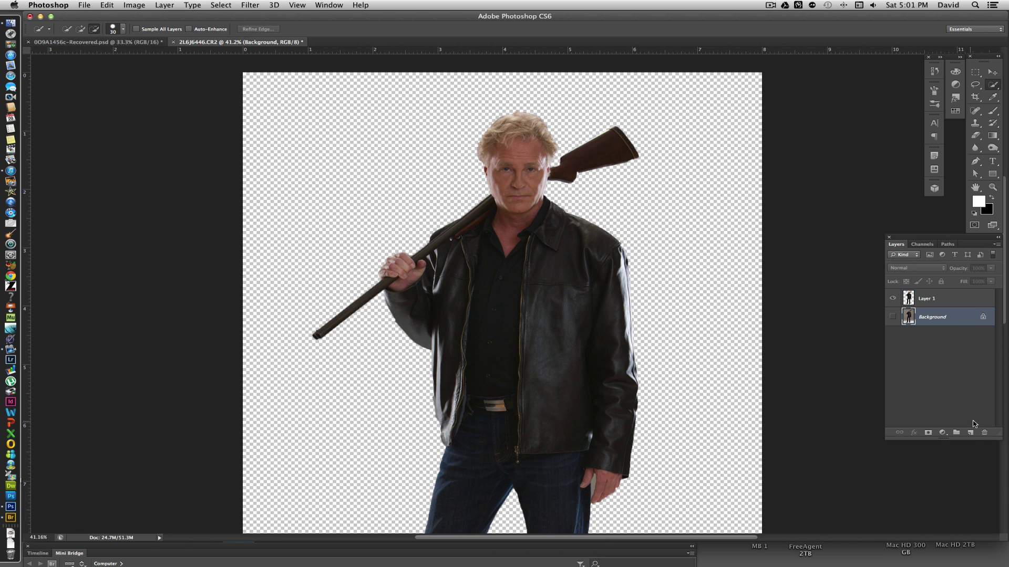
{"action": "left_click", "coordinate": [971, 434]}
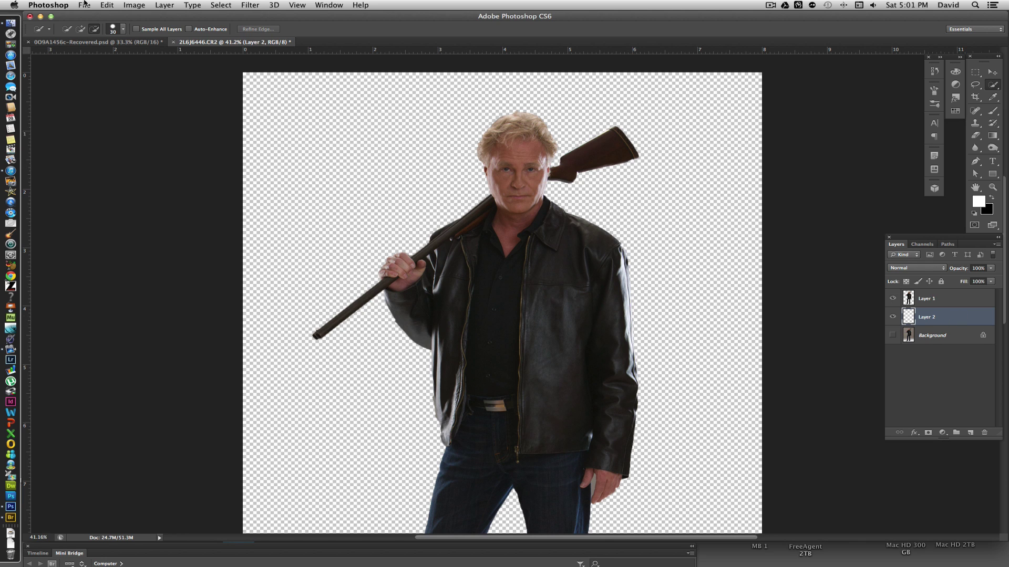
{"action": "left_click", "coordinate": [107, 5]}
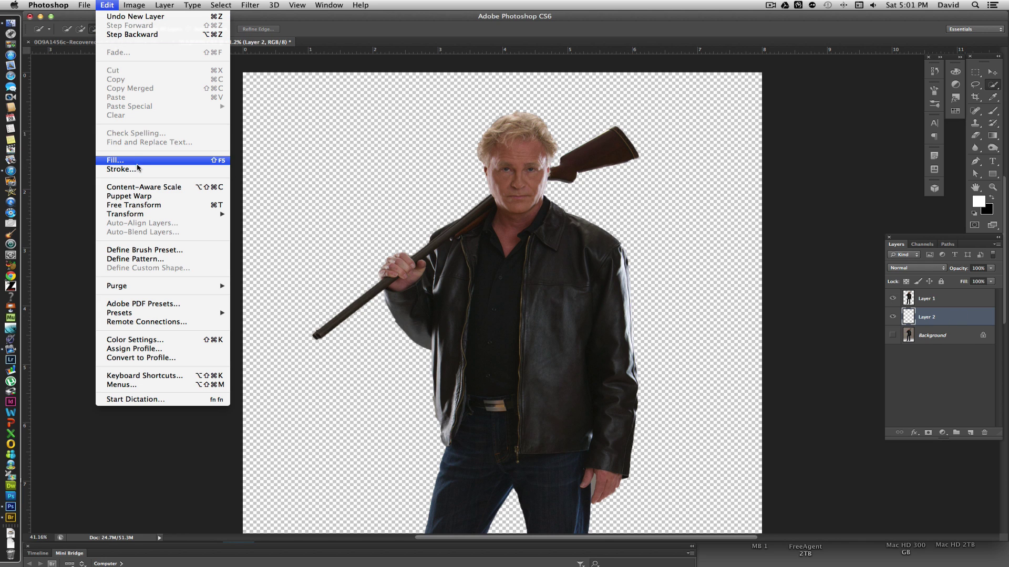
{"action": "left_click", "coordinate": [140, 162]}
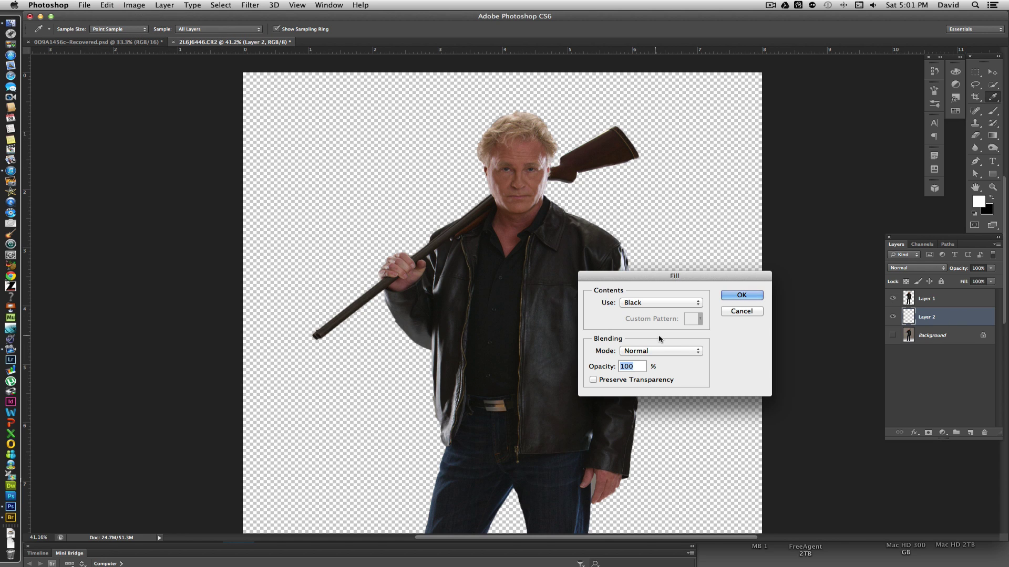
{"action": "left_click", "coordinate": [676, 303]}
{"action": "left_click", "coordinate": [670, 257]}
{"action": "left_click", "coordinate": [768, 301]}
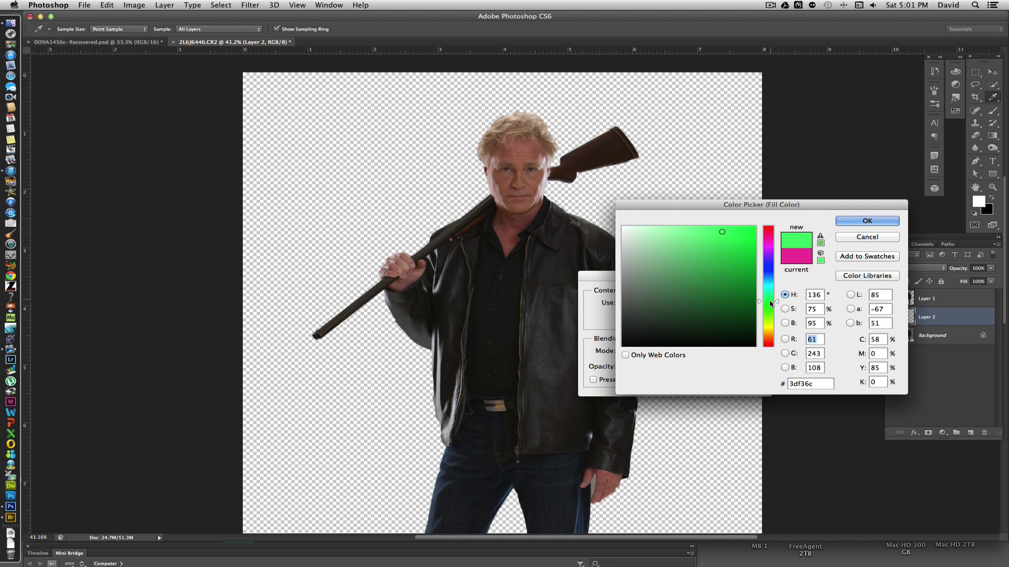
{"action": "left_click", "coordinate": [741, 233]}
{"action": "left_click", "coordinate": [849, 226]}
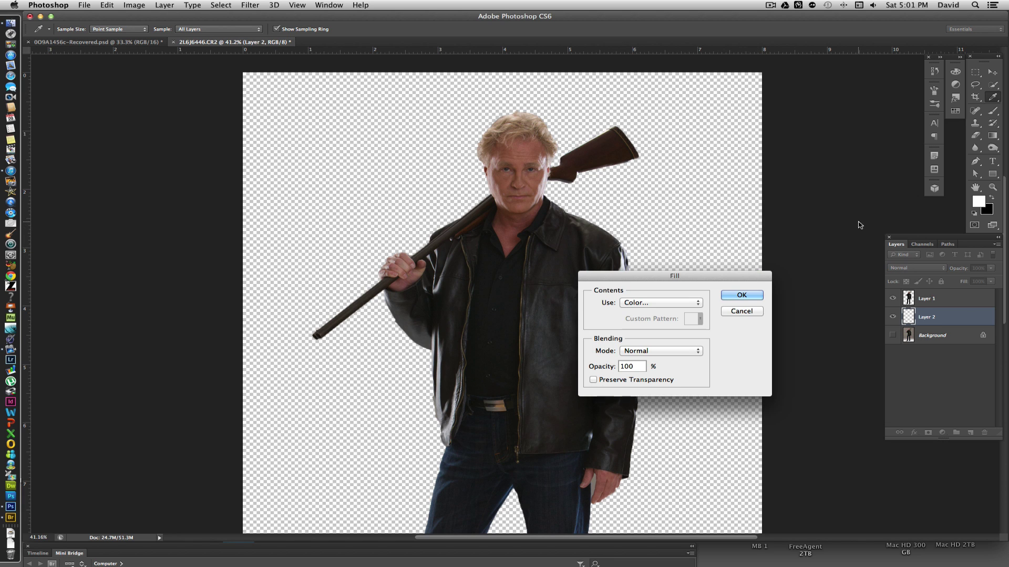
{"action": "left_click", "coordinate": [757, 297]}
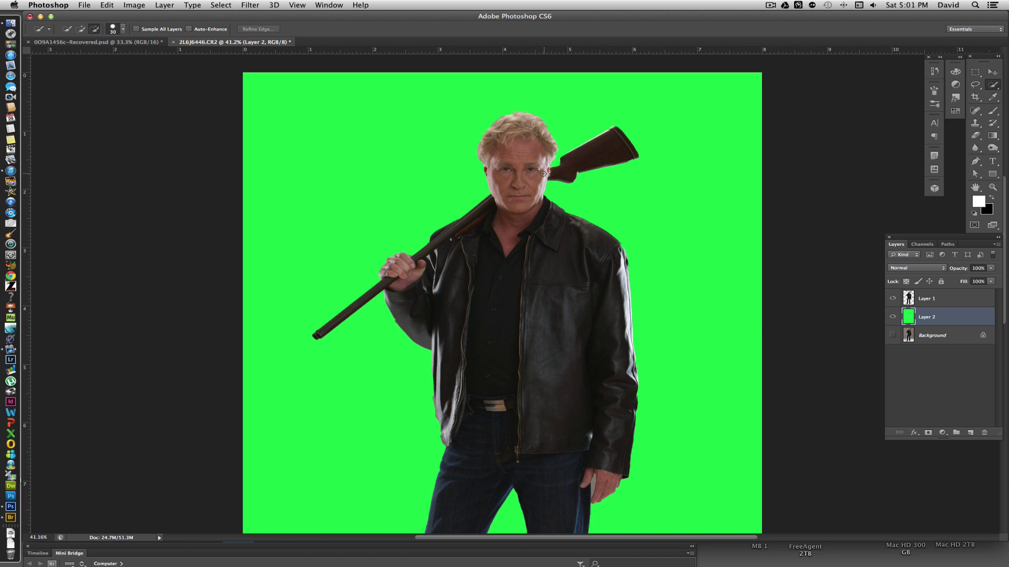
{"action": "scroll", "coordinate": [553, 291], "scroll_direction": "down", "scroll_amount": 10}
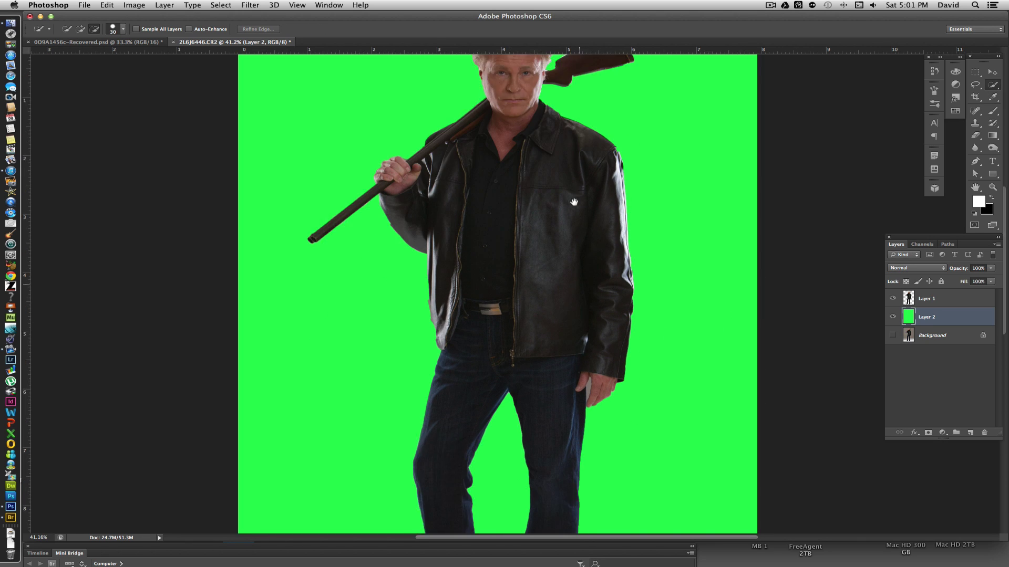
{"action": "scroll", "coordinate": [587, 275], "scroll_direction": "up", "scroll_amount": 3}
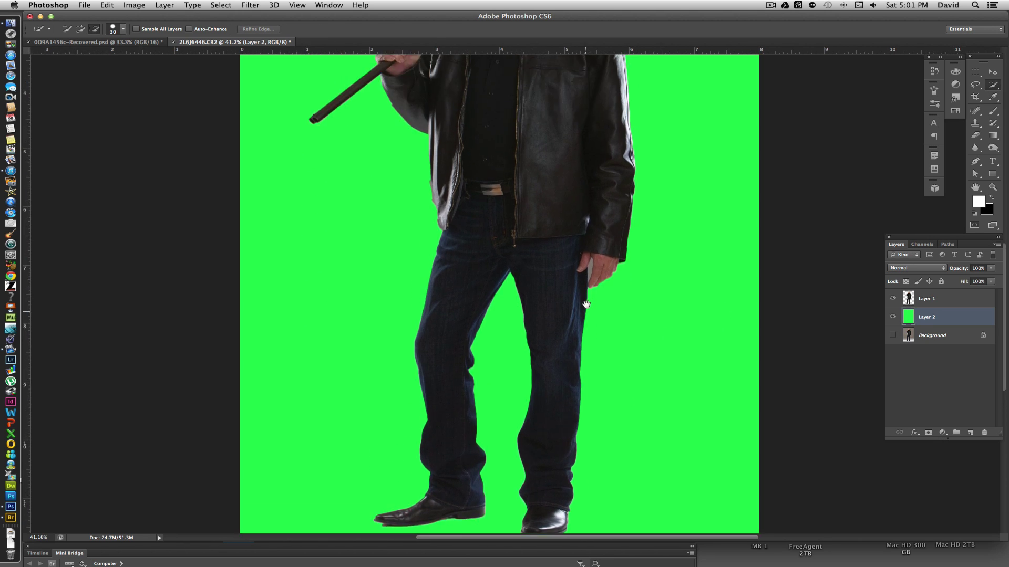
Step: Move the cut-out man's layer into the abandoned building document and place him near the middle of the scene
{"action": "left_click", "coordinate": [963, 299]}
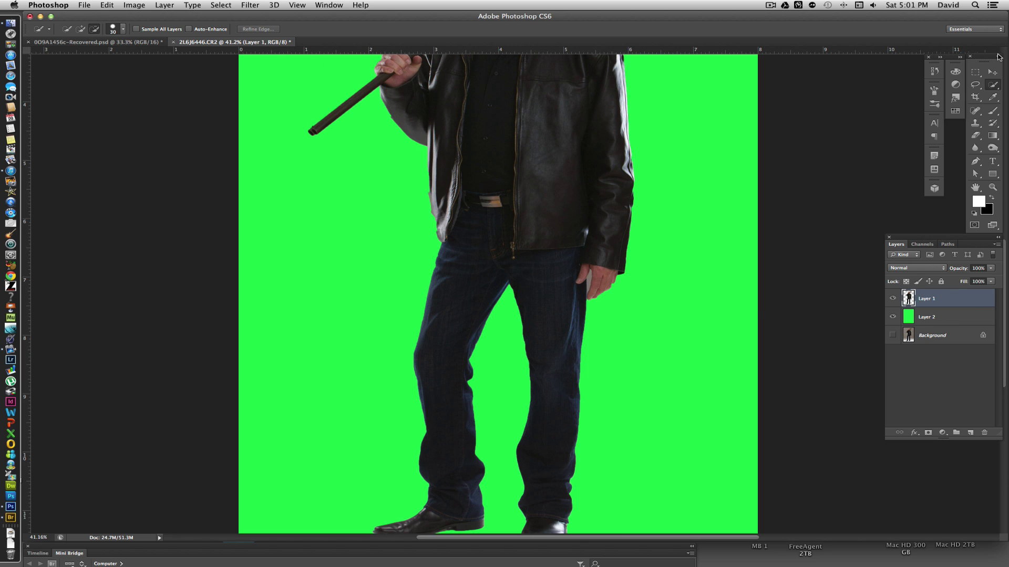
{"action": "left_click", "coordinate": [991, 74]}
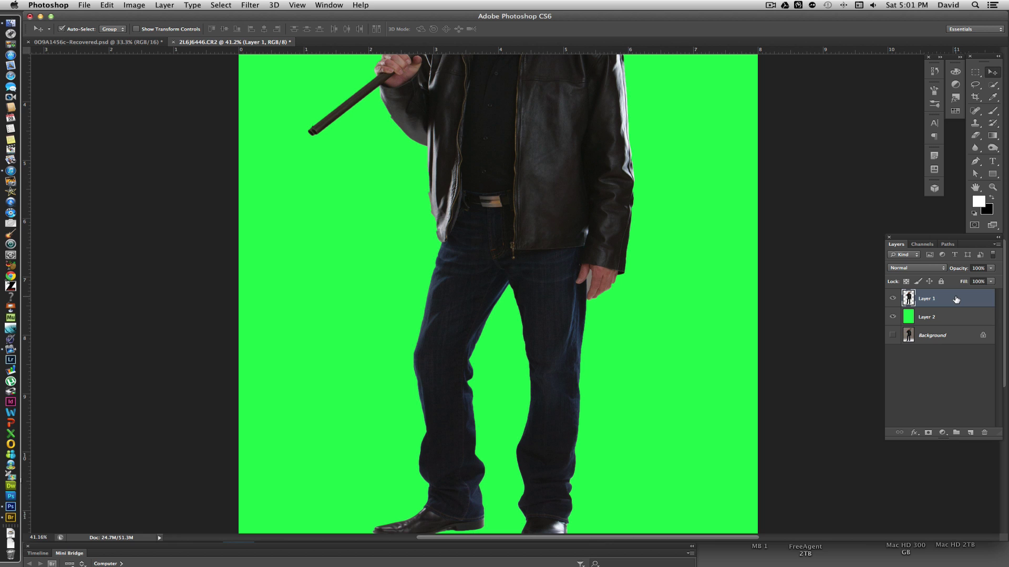
{"action": "left_click_drag", "start_coordinate": [513, 129], "coordinate": [146, 44]}
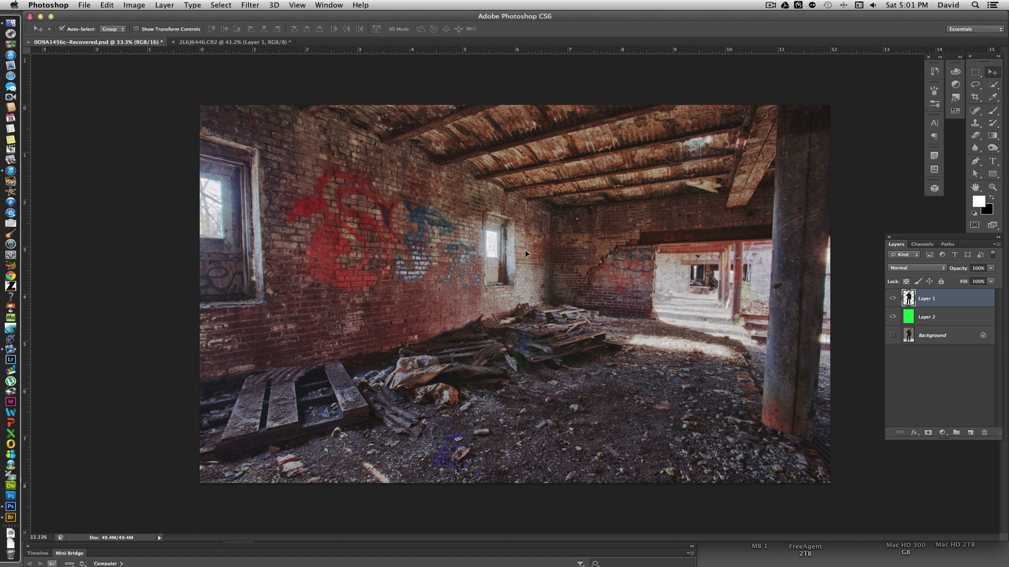
{"action": "left_click_drag", "start_coordinate": [521, 272], "coordinate": [568, 285]}
{"action": "key", "text": "Return"}
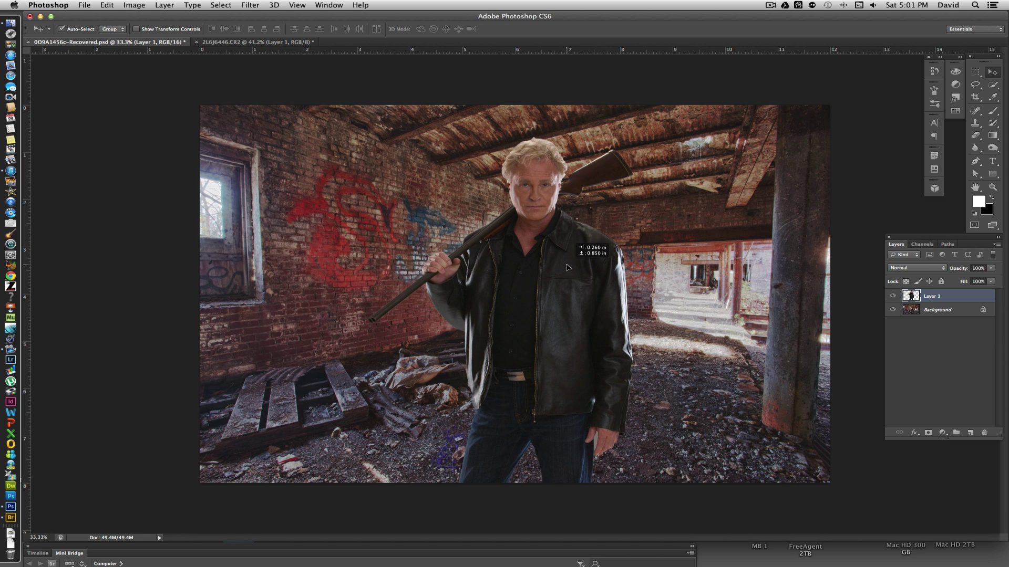
Step: Reposition the man slightly left of the scene's centre and a little higher, clear of the bright doorway
{"action": "scroll", "coordinate": [557, 289], "scroll_direction": "down", "scroll_amount": 1}
{"action": "scroll", "coordinate": [556, 288], "scroll_direction": "up", "scroll_amount": 1}
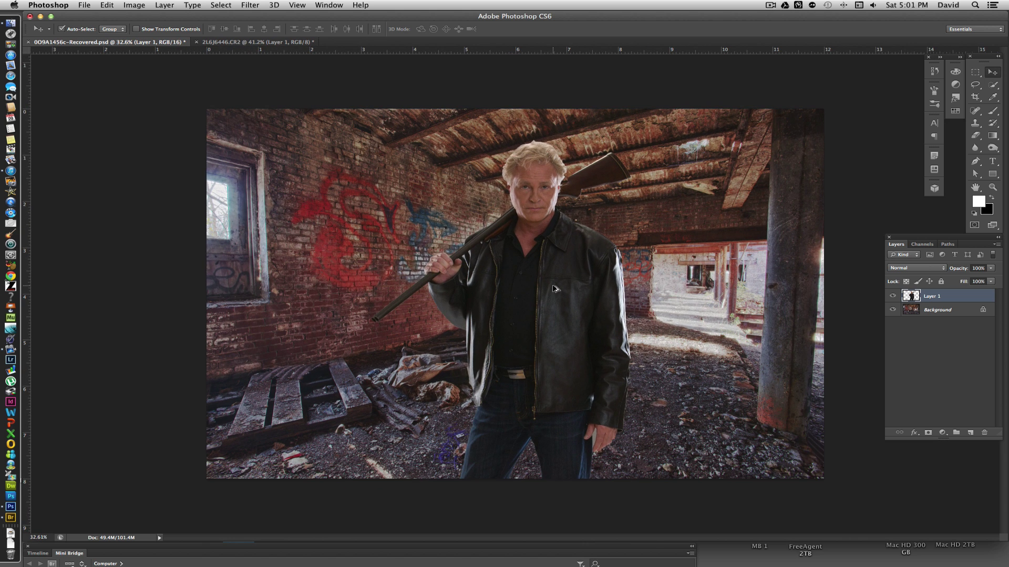
{"action": "left_click_drag", "start_coordinate": [565, 283], "coordinate": [508, 289]}
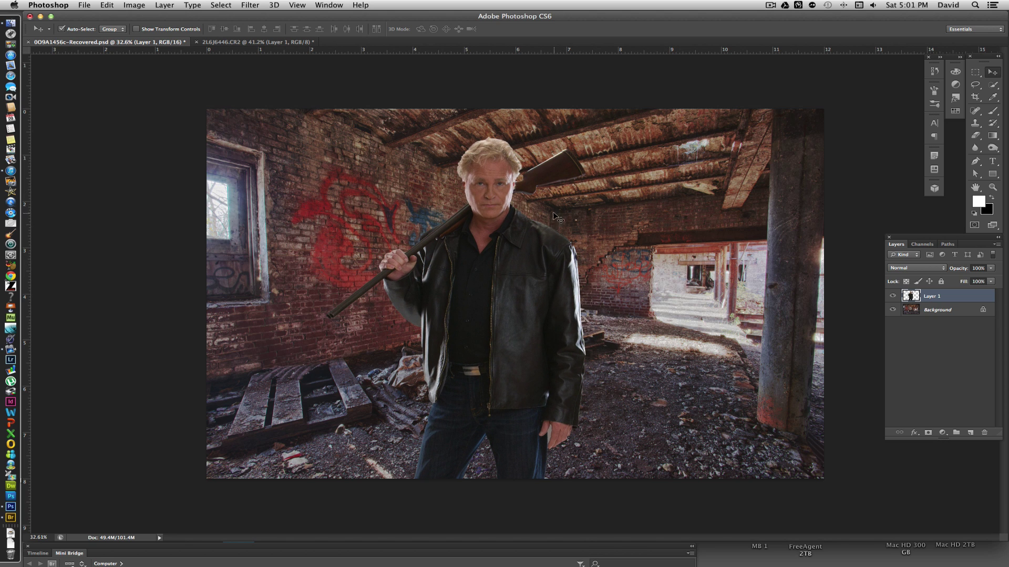
{"action": "left_click_drag", "start_coordinate": [503, 266], "coordinate": [529, 269]}
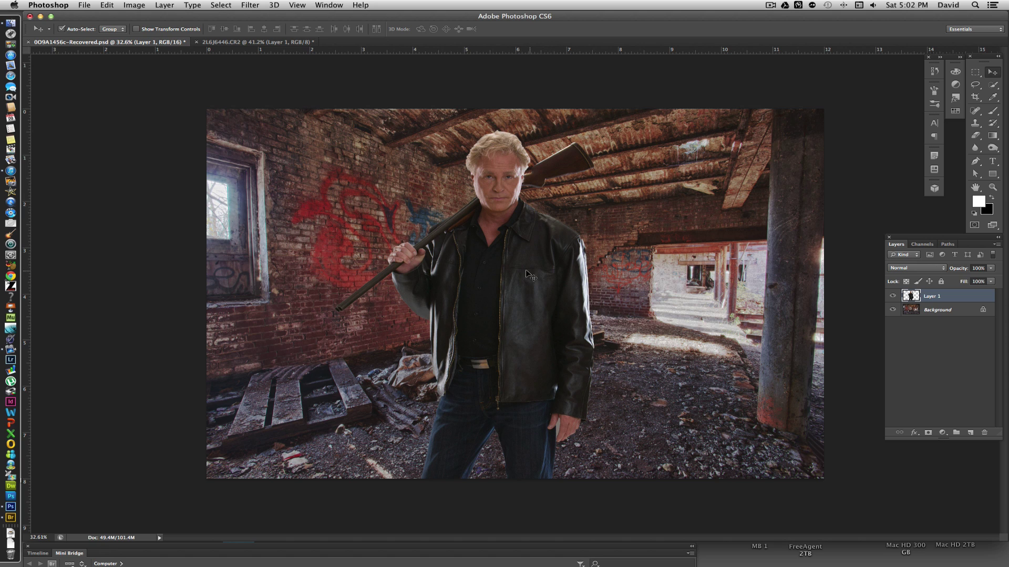
Step: Enlarge the man with Free Transform so he fills more of the building scene's height
{"action": "key", "text": "ctrl+t"}
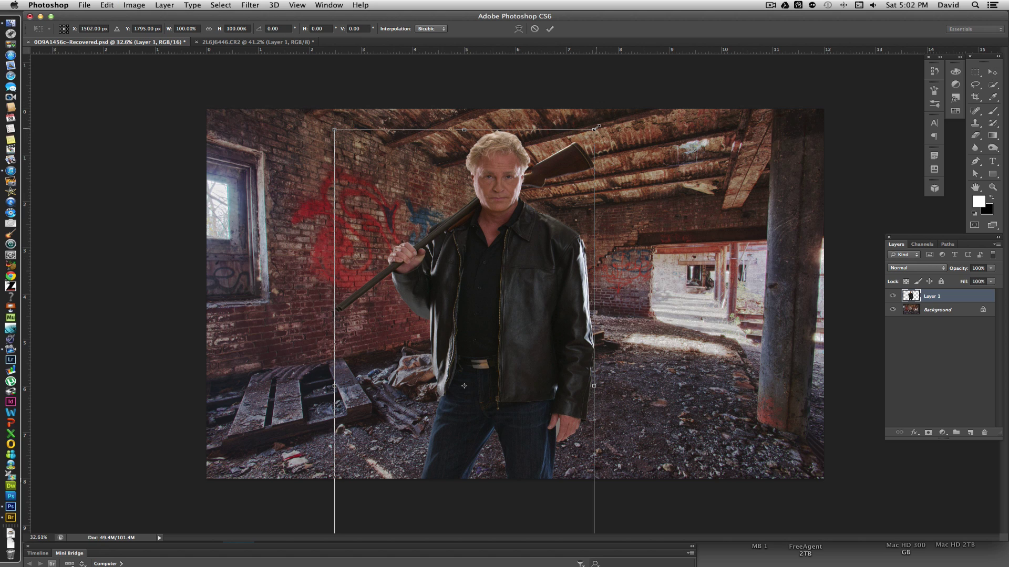
{"action": "left_click_drag", "start_coordinate": [595, 127], "coordinate": [614, 91]}
{"action": "mouse_move", "coordinate": [563, 240]}
{"action": "left_mouse_down"}
{"action": "mouse_move", "coordinate": [564, 253]}
{"action": "mouse_move", "coordinate": [566, 245]}
{"action": "left_mouse_up"}
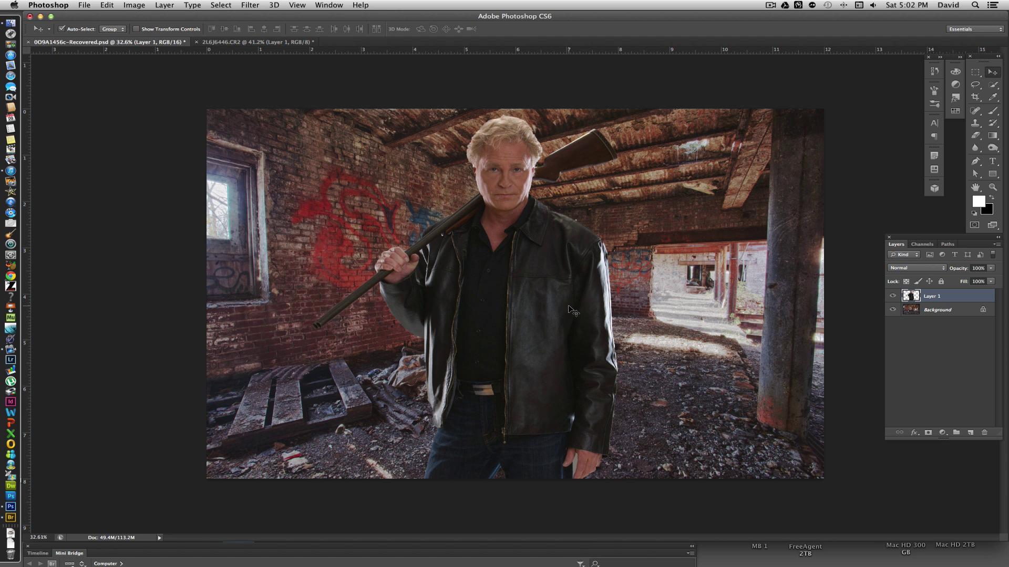
Step: Nudge the enlarged man slightly down and to the left within the building scene
{"action": "scroll", "coordinate": [569, 309], "scroll_direction": "down", "scroll_amount": 2}
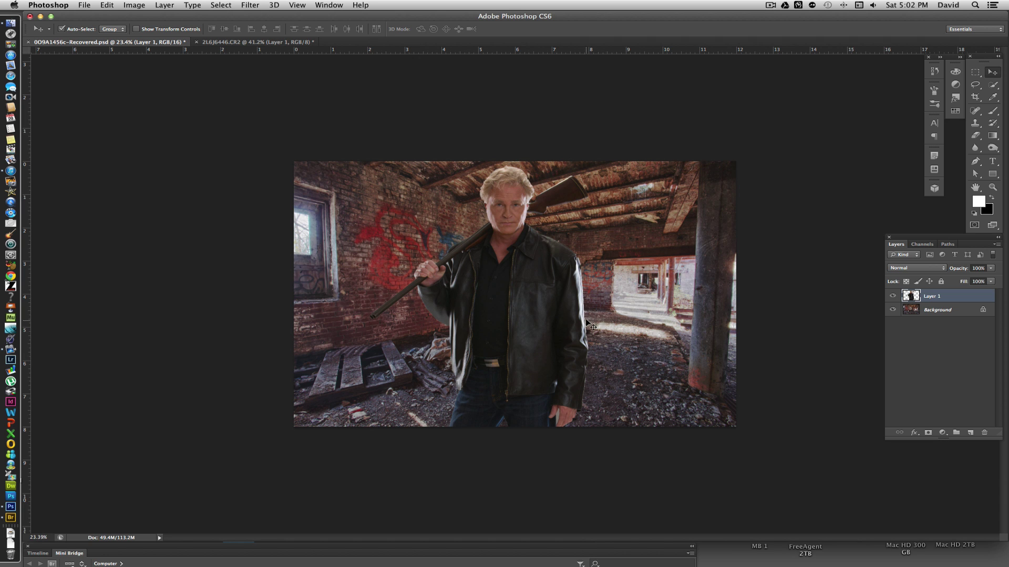
{"action": "scroll", "coordinate": [532, 254], "scroll_direction": "up", "scroll_amount": 1}
{"action": "scroll", "coordinate": [532, 253], "scroll_direction": "up", "scroll_amount": 2}
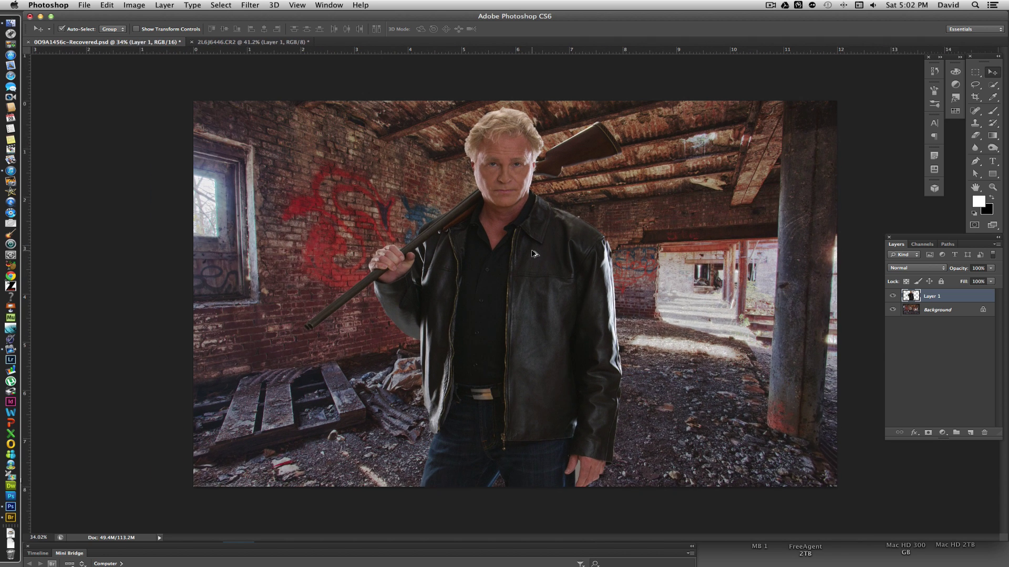
{"action": "scroll", "coordinate": [542, 212], "scroll_direction": "down", "scroll_amount": 1}
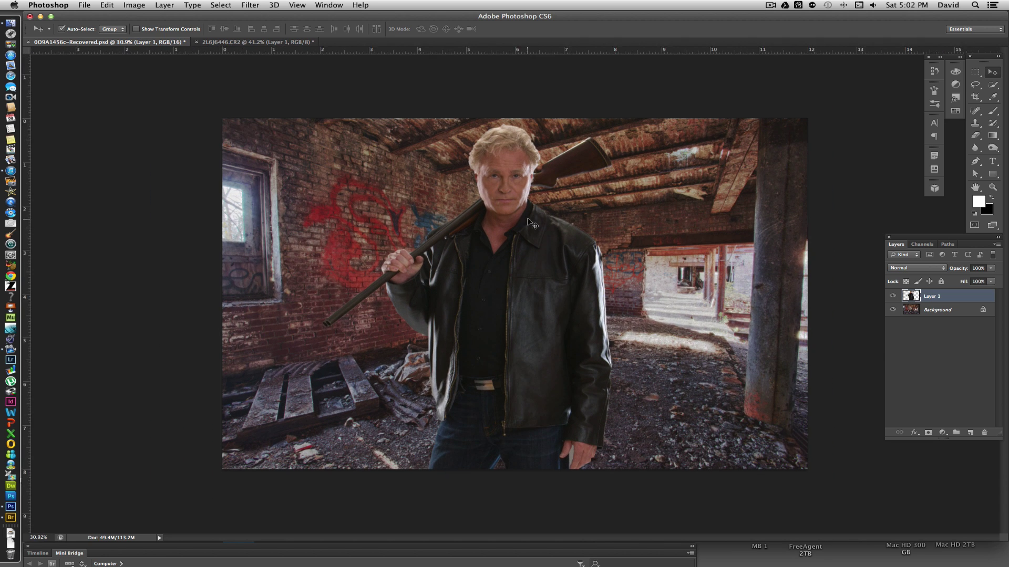
{"action": "left_click_drag", "start_coordinate": [530, 238], "coordinate": [515, 261]}
{"action": "scroll", "coordinate": [629, 273], "scroll_direction": "down", "scroll_amount": 2}
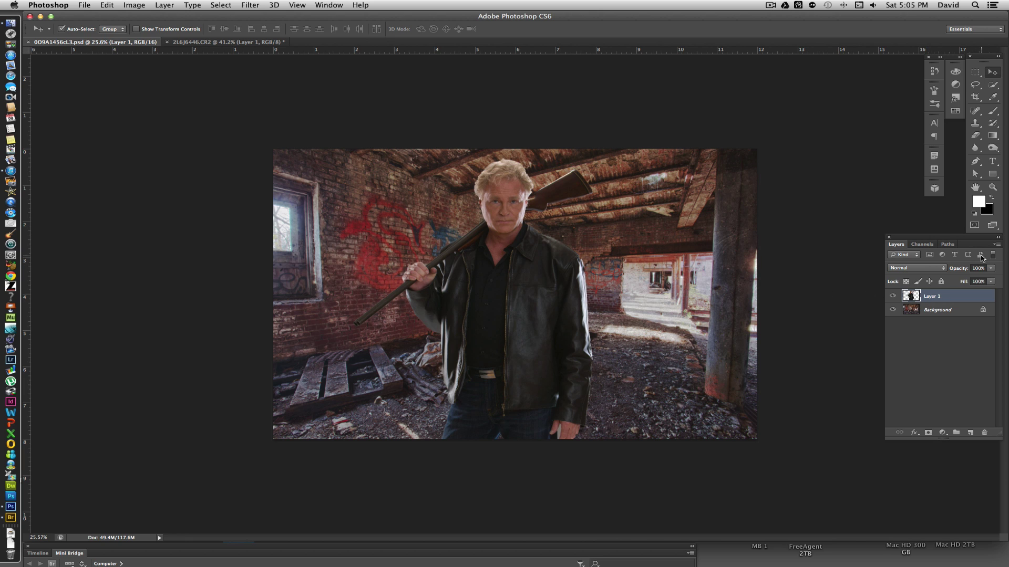
Step: Flatten the composite into a single background layer and open the HDR Toning adjustment for it
{"action": "left_click", "coordinate": [995, 244]}
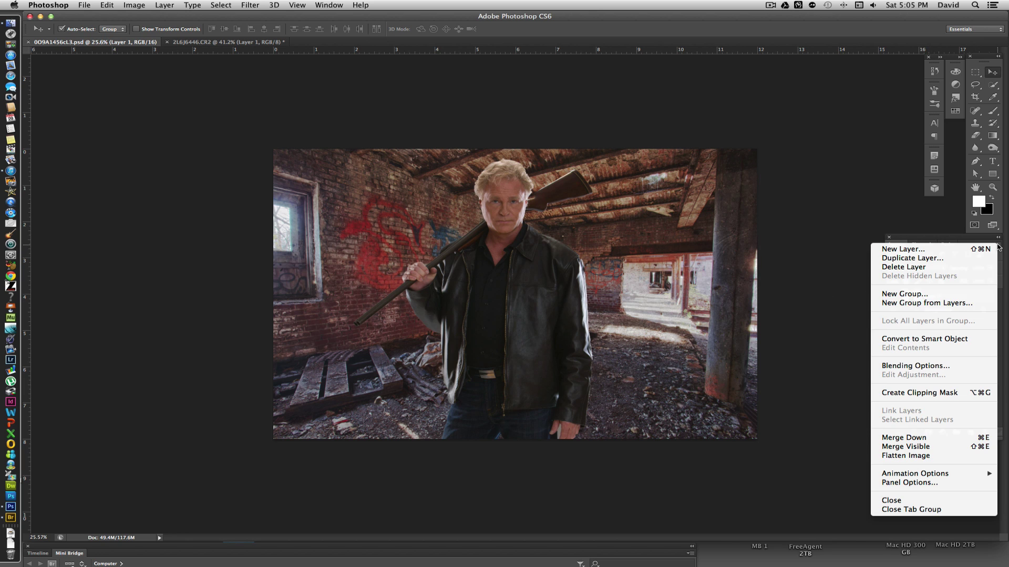
{"action": "left_click", "coordinate": [925, 456]}
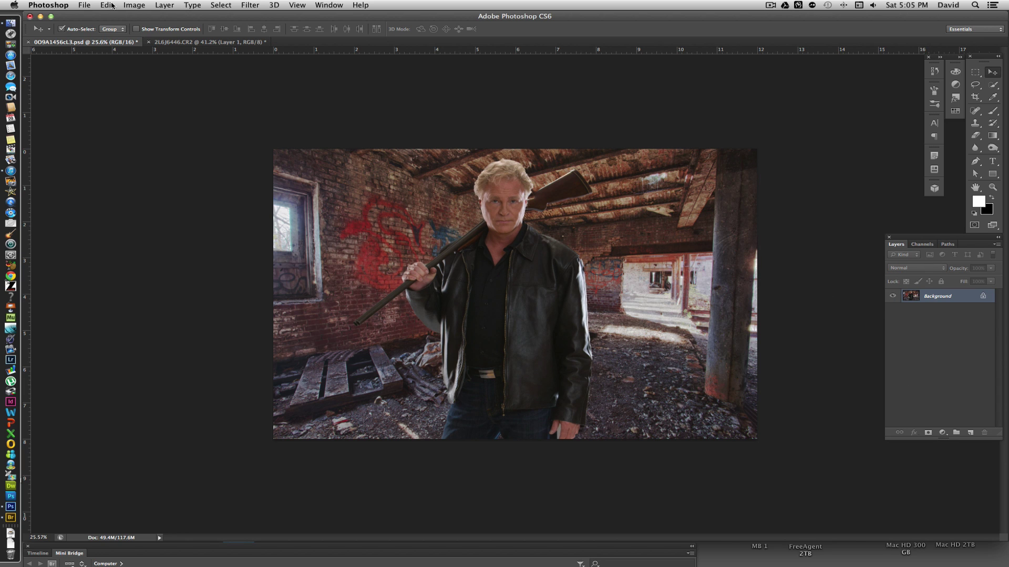
{"action": "left_click", "coordinate": [134, 5]}
{"action": "mouse_move", "coordinate": [162, 37]}
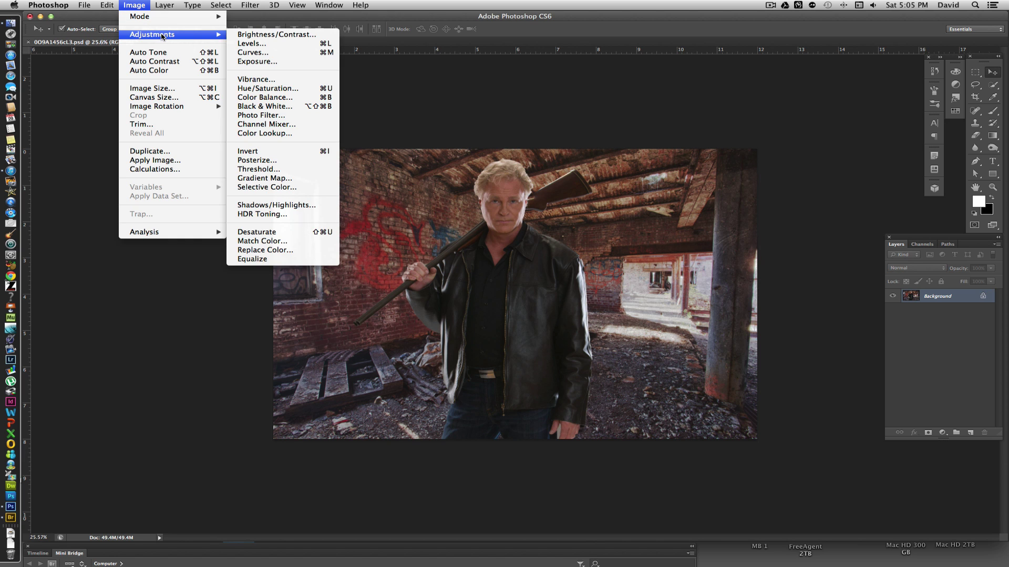
{"action": "left_click", "coordinate": [257, 214]}
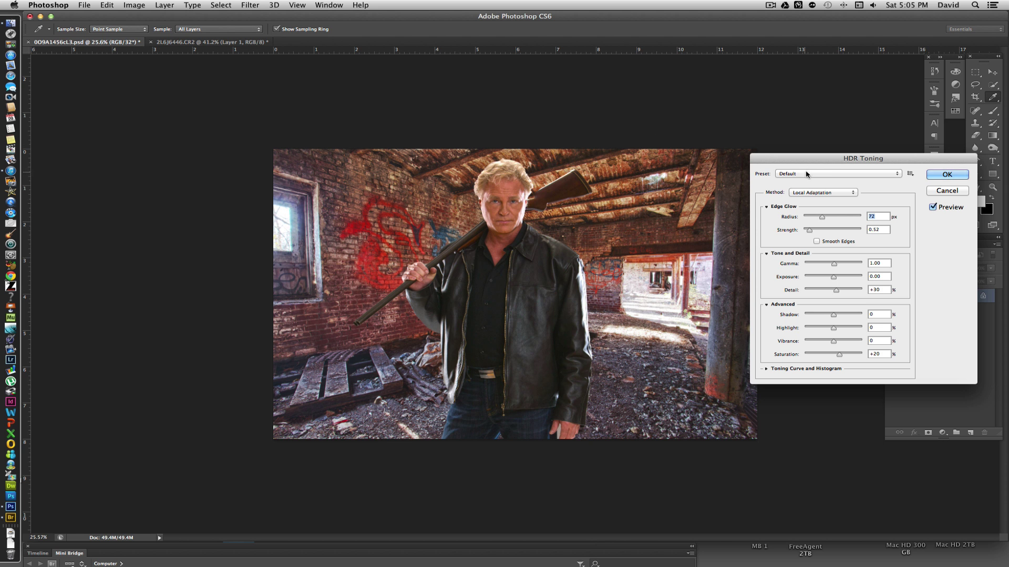
Step: Set the HDR Toning edge glow to Radius 64 px and Strength 2.52, with Gamma 1.04 and Detail +84%
{"action": "left_click_drag", "start_coordinate": [812, 159], "coordinate": [793, 127]}
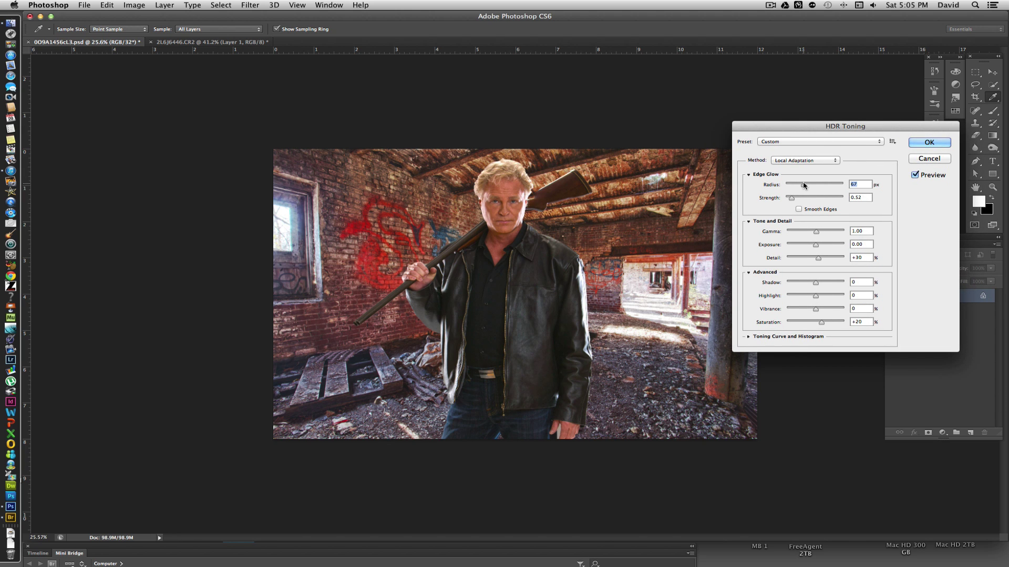
{"action": "left_click_drag", "start_coordinate": [803, 185], "coordinate": [811, 185]}
{"action": "mouse_move", "coordinate": [811, 185]}
{"action": "left_mouse_down"}
{"action": "mouse_move", "coordinate": [796, 198]}
{"action": "mouse_move", "coordinate": [815, 199]}
{"action": "left_mouse_up"}
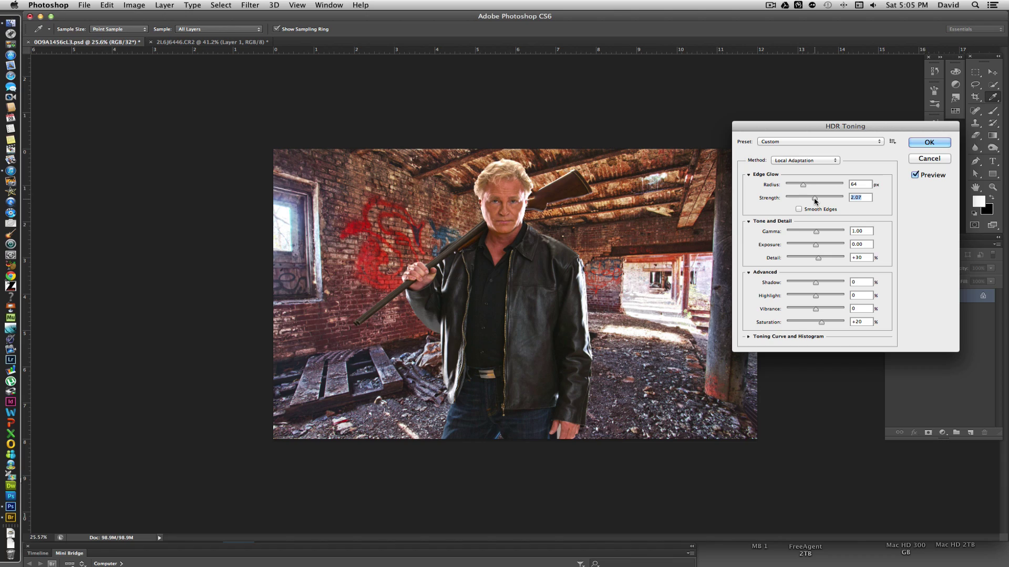
{"action": "scroll", "coordinate": [491, 184], "scroll_direction": "up", "scroll_amount": 1}
{"action": "scroll", "coordinate": [491, 184], "scroll_direction": "up", "scroll_amount": 10}
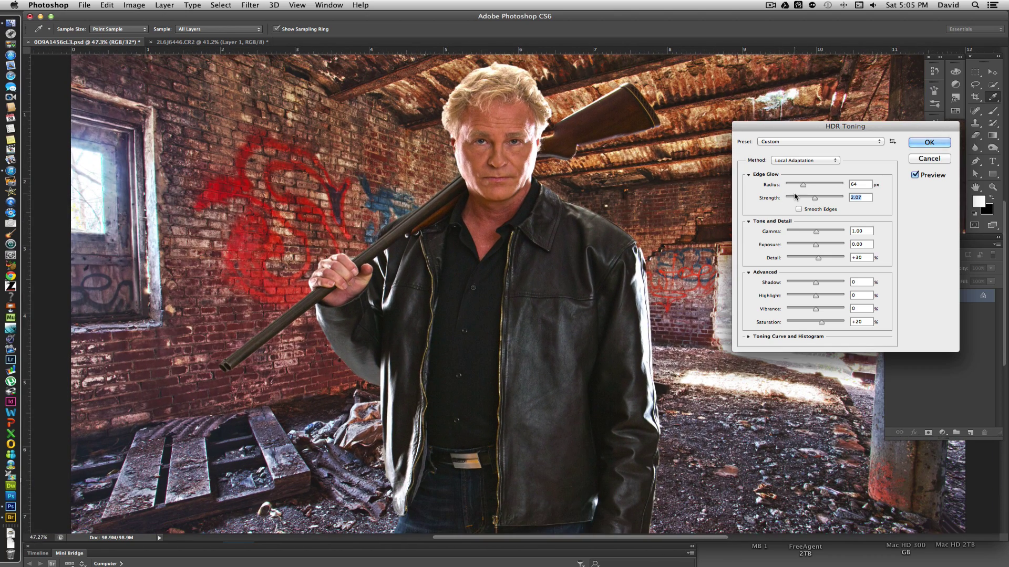
{"action": "left_click_drag", "start_coordinate": [814, 200], "coordinate": [828, 259]}
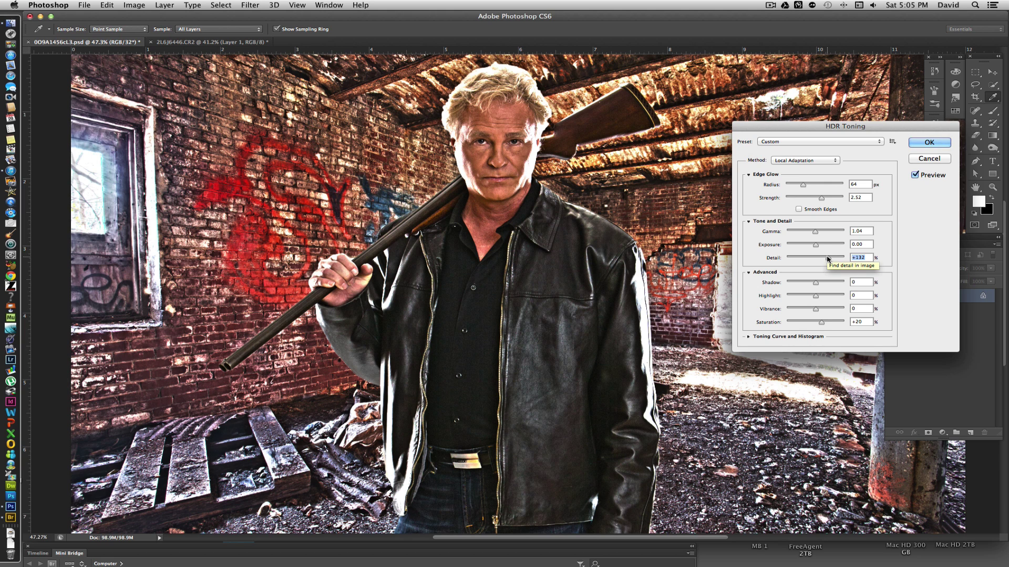
{"action": "left_click_drag", "start_coordinate": [827, 259], "coordinate": [824, 259]}
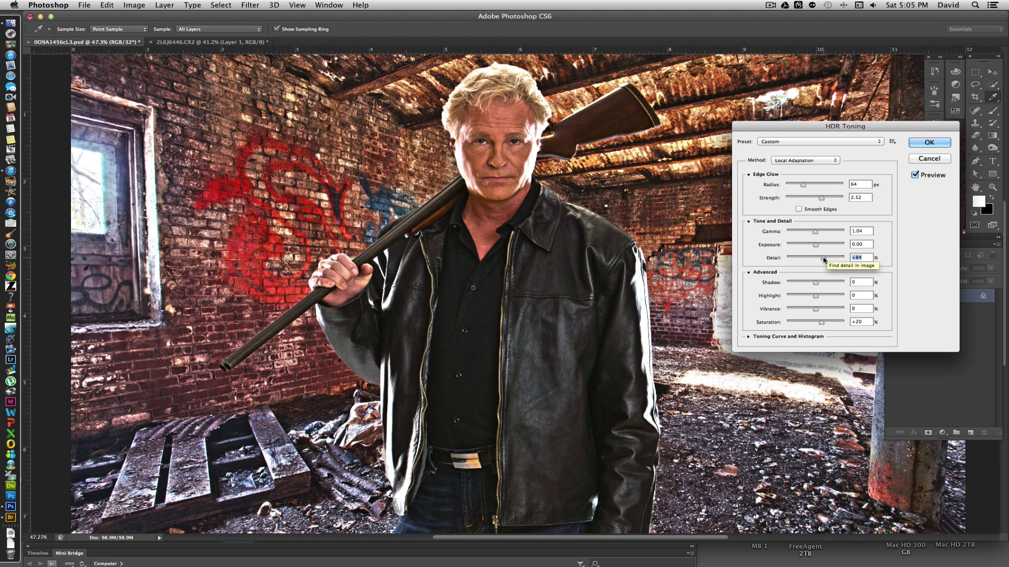
Step: Set Shadow to -46%, Highlight to +44% and Vibrance to -19%, lower Saturation slightly below zero, and apply the HDR toning
{"action": "left_click_drag", "start_coordinate": [815, 283], "coordinate": [814, 323]}
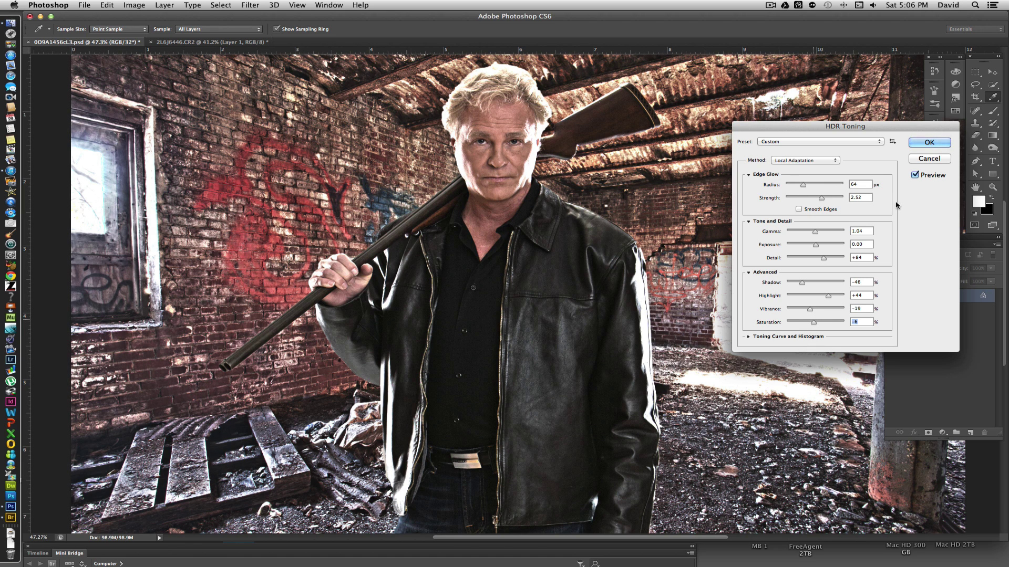
{"action": "left_click", "coordinate": [928, 143]}
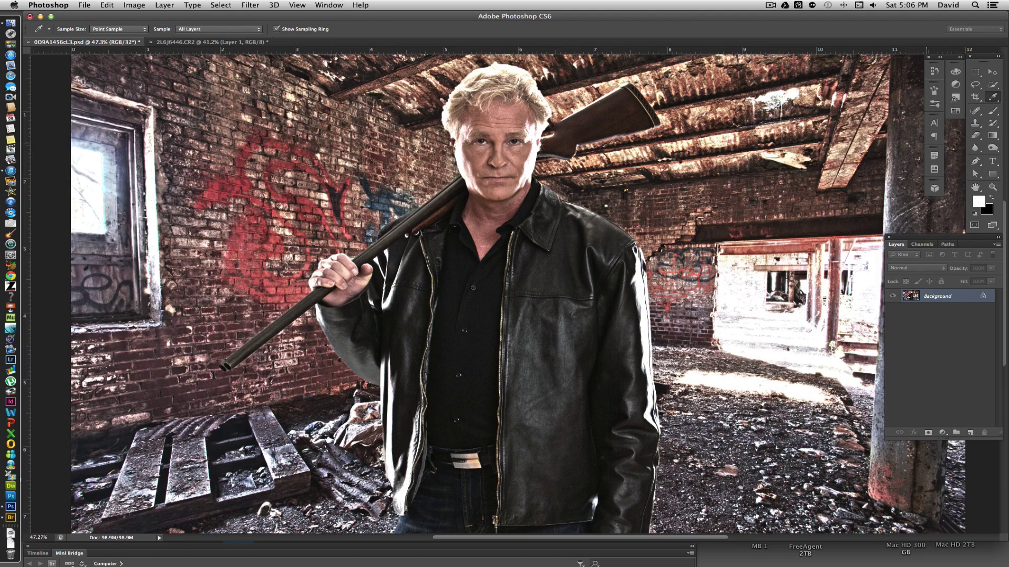
{"action": "key", "text": "super+minus"}
{"action": "key", "text": "super+minus"}
{"action": "key", "text": "super+minus"}
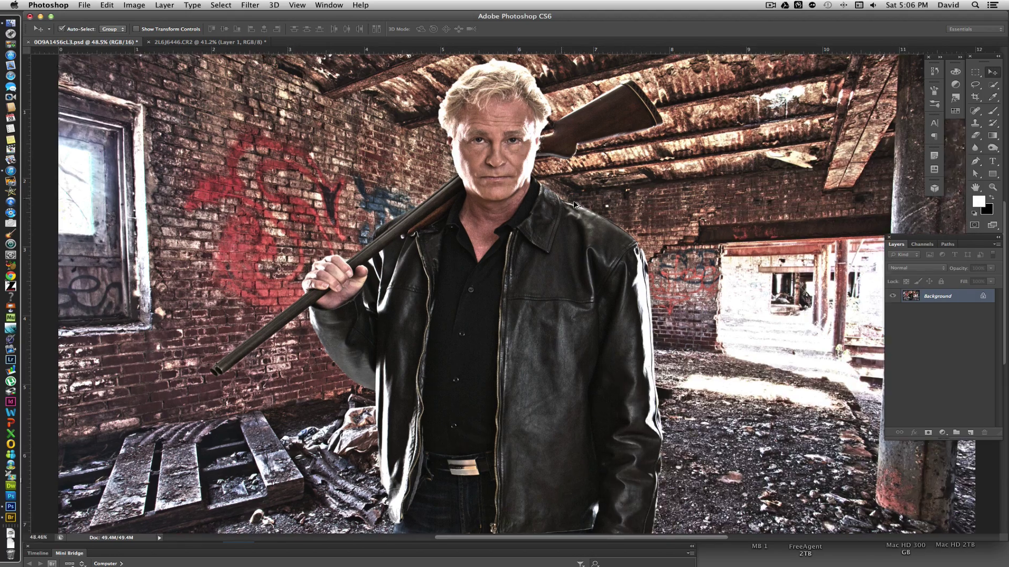
{"action": "scroll", "coordinate": [576, 205], "scroll_direction": "up", "scroll_amount": 2}
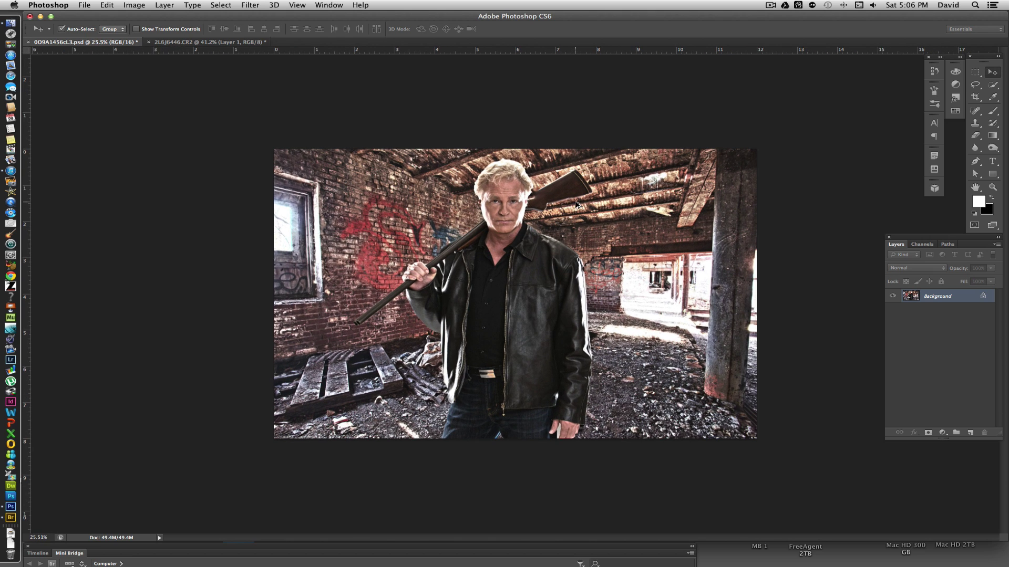
Step: Add a Levels adjustment layer with the black input at 24 and the midtone at 0.71
{"action": "scroll", "coordinate": [576, 208], "scroll_direction": "up", "scroll_amount": 2}
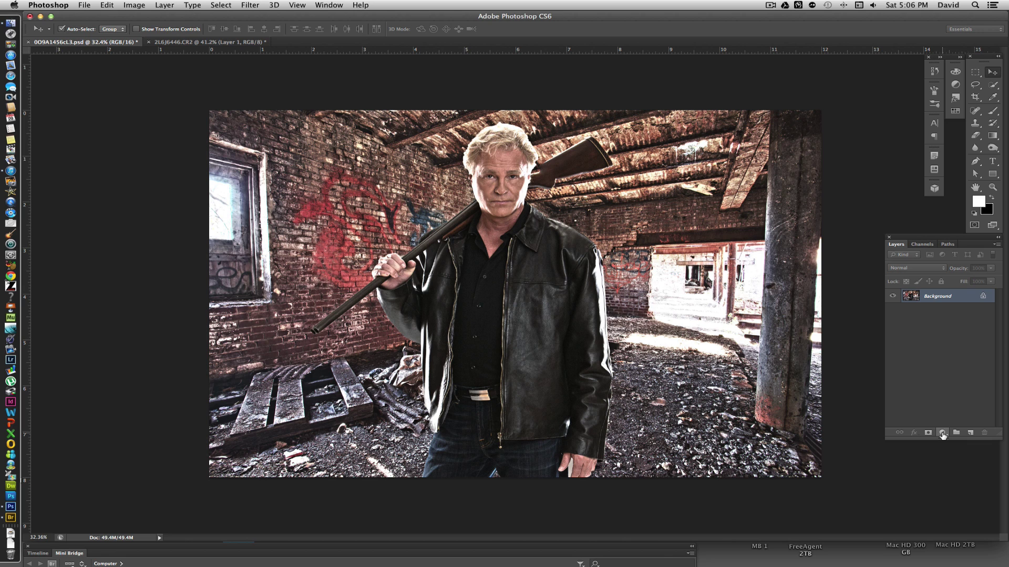
{"action": "left_click", "coordinate": [943, 433]}
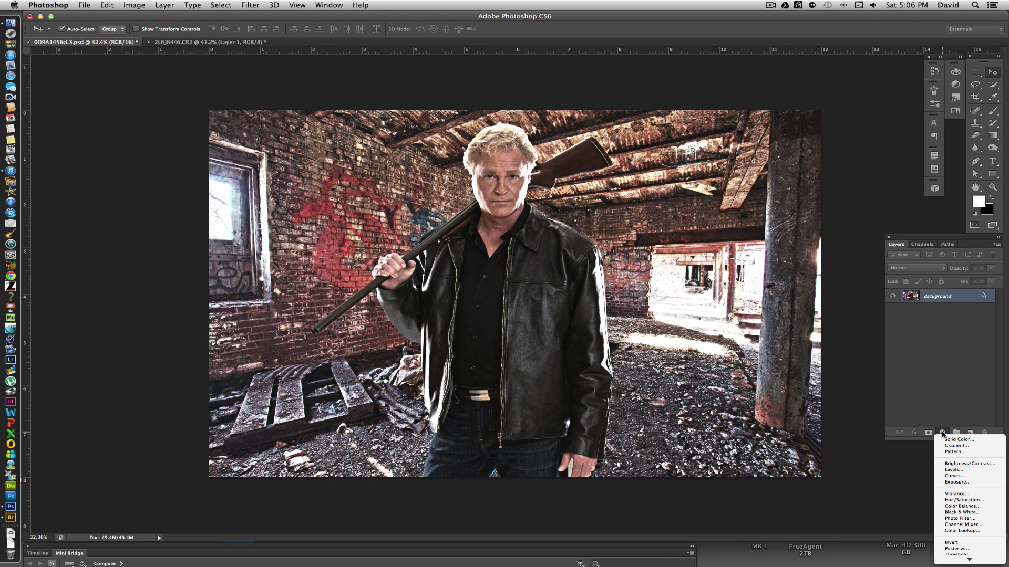
{"action": "left_click", "coordinate": [932, 391]}
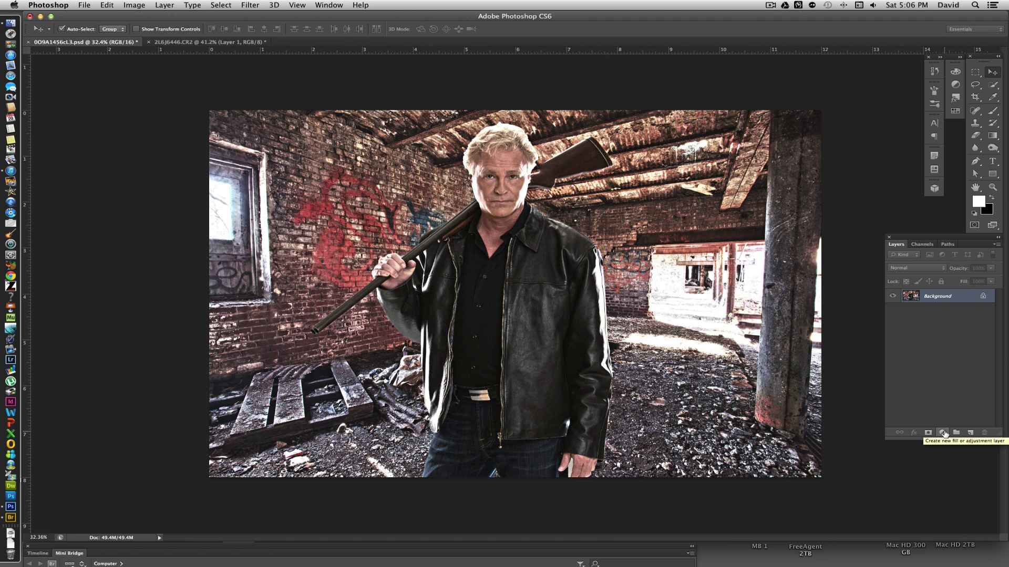
{"action": "left_click", "coordinate": [944, 433]}
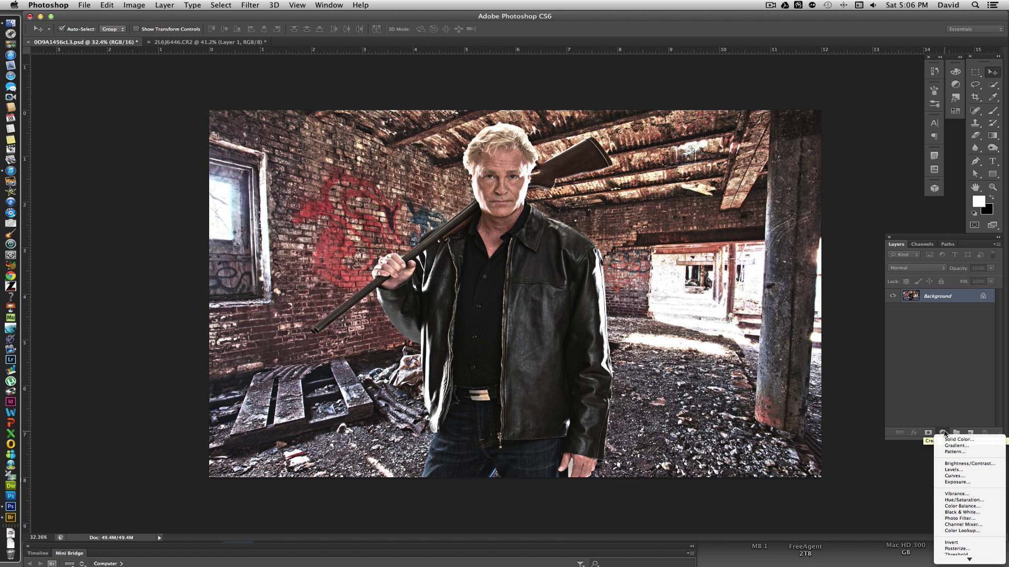
{"action": "left_click", "coordinate": [948, 471]}
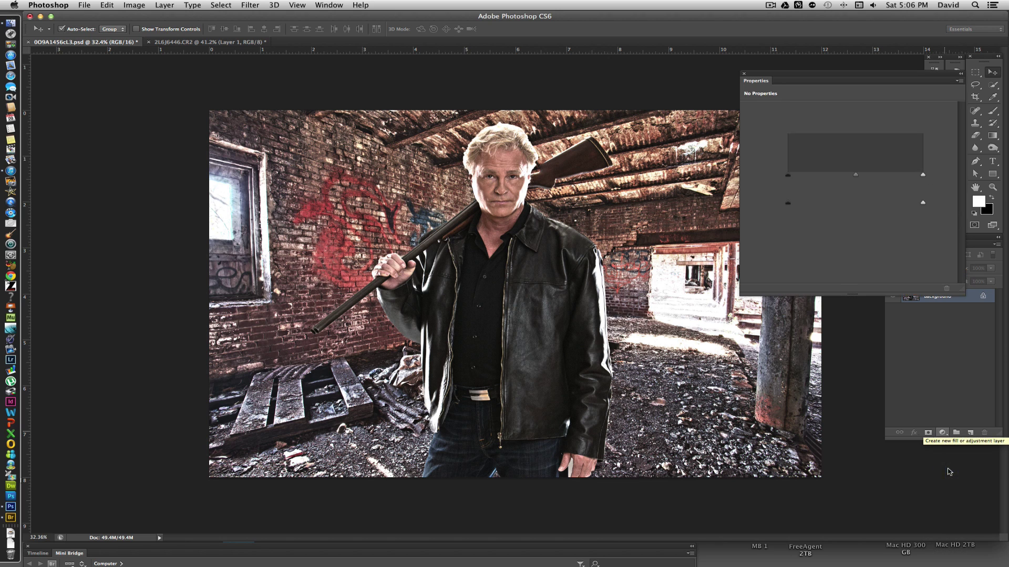
{"action": "left_click_drag", "start_coordinate": [788, 176], "coordinate": [798, 177]}
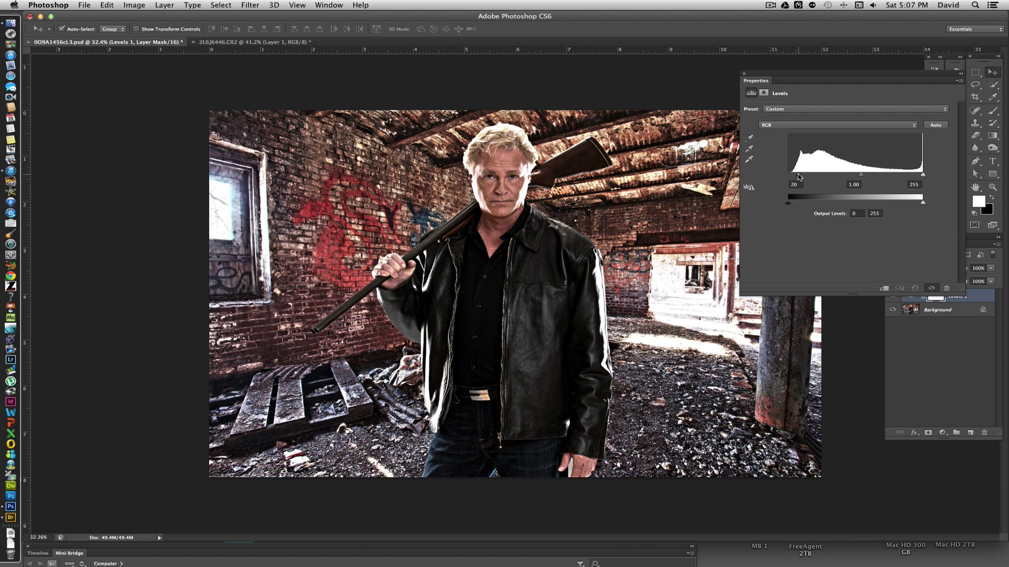
{"action": "left_click_drag", "start_coordinate": [863, 176], "coordinate": [876, 178]}
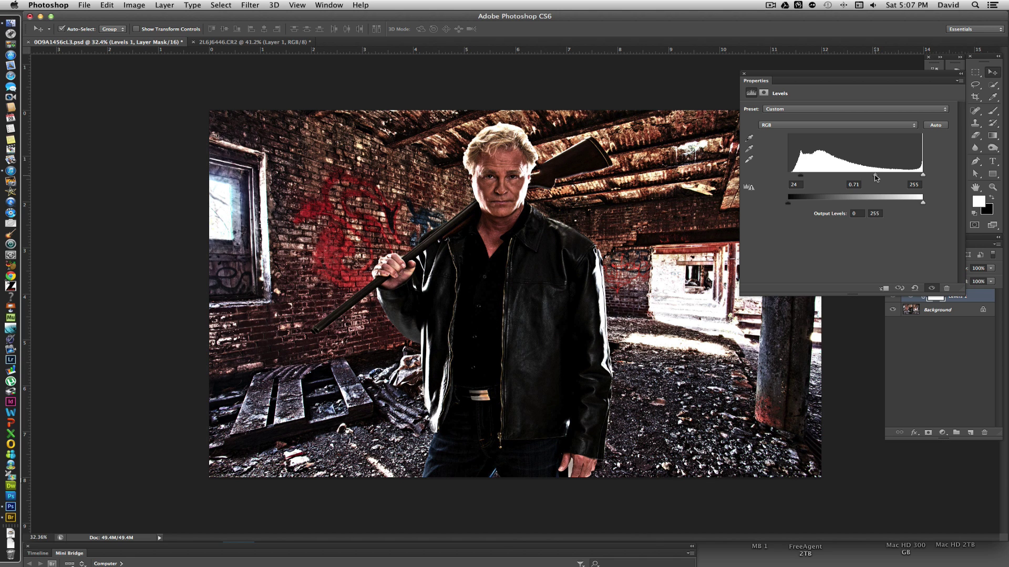
{"action": "left_click", "coordinate": [743, 74]}
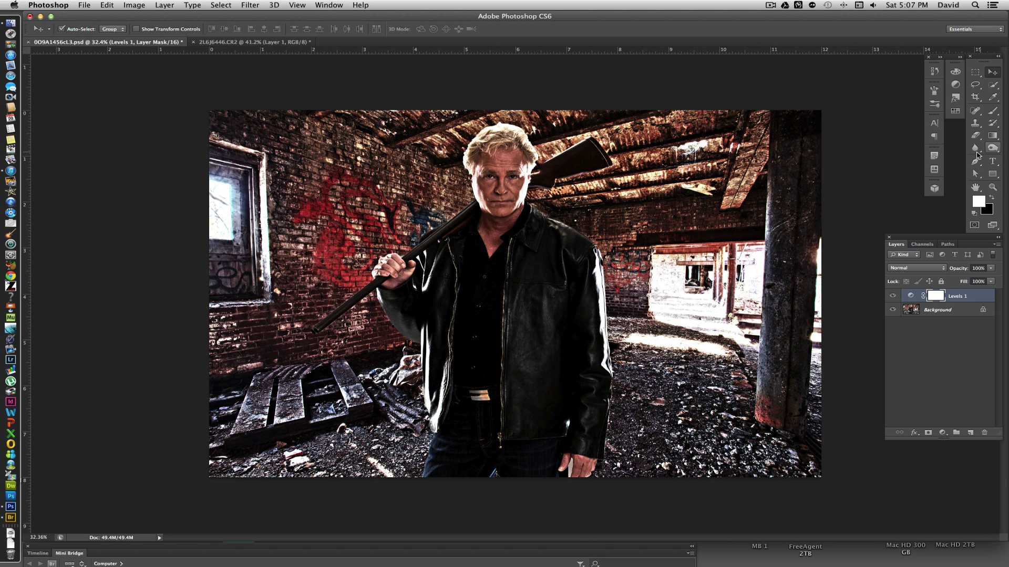
Step: Paint black over the man's jacket and shirt on the Levels mask with a soft 374 px brush at 100% opacity
{"action": "key", "text": "b"}
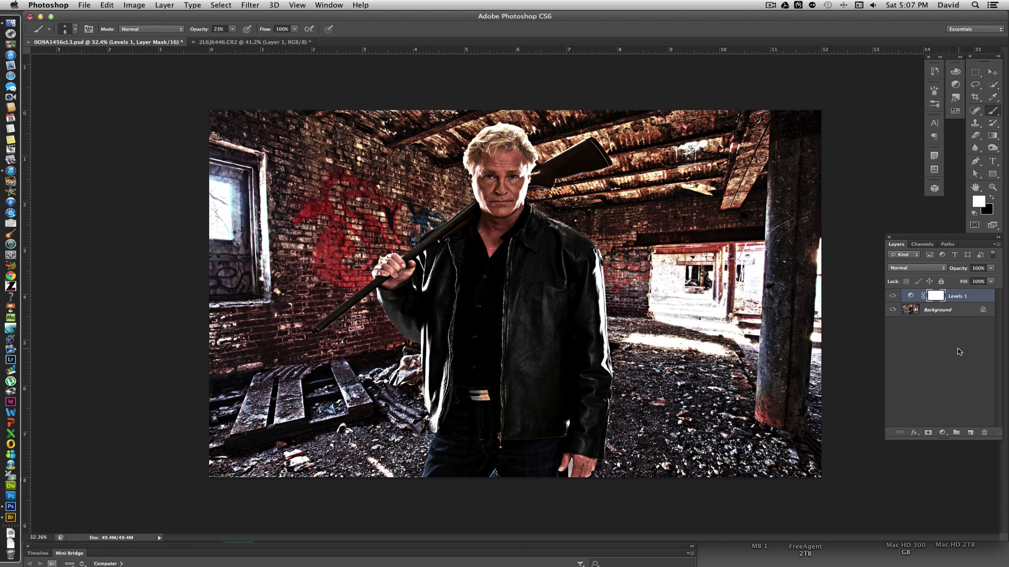
{"action": "right_click", "coordinate": [518, 282]}
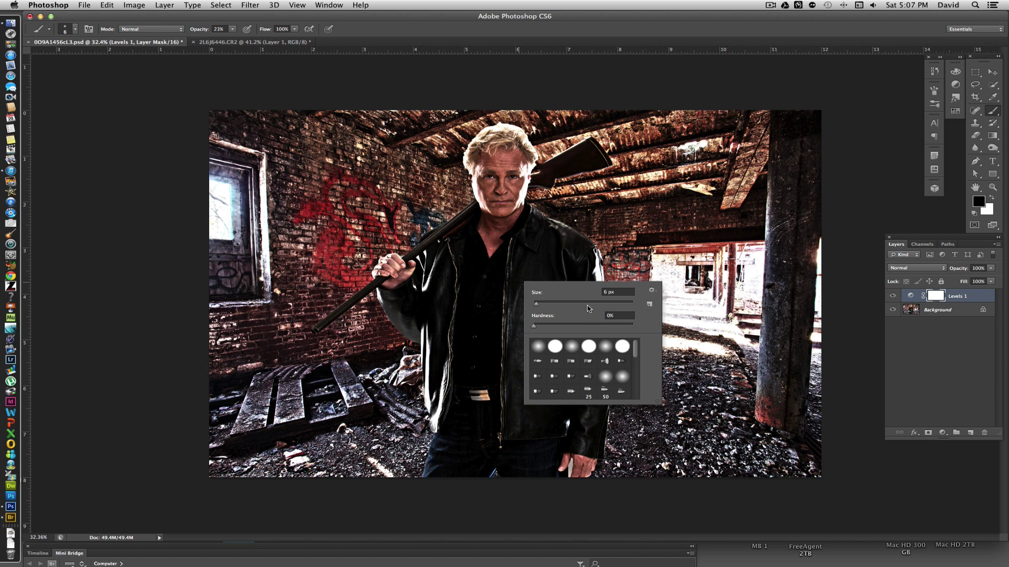
{"action": "key", "text": "Return"}
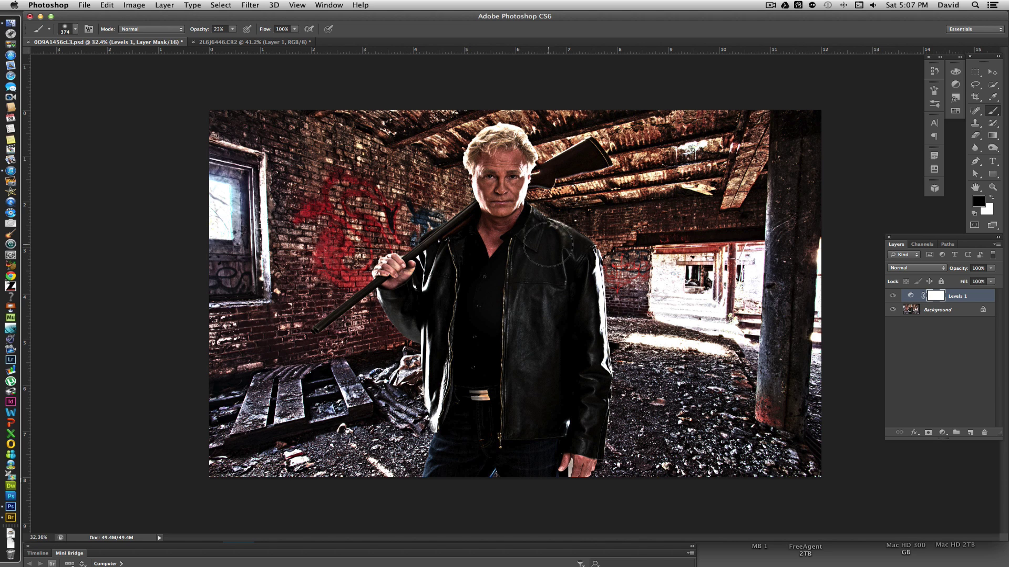
{"action": "mouse_move", "coordinate": [458, 255]}
{"action": "left_mouse_down"}
{"action": "mouse_move", "coordinate": [451, 306]}
{"action": "mouse_move", "coordinate": [464, 301]}
{"action": "mouse_move", "coordinate": [462, 375]}
{"action": "mouse_move", "coordinate": [465, 303]}
{"action": "mouse_move", "coordinate": [481, 297]}
{"action": "mouse_move", "coordinate": [487, 366]}
{"action": "mouse_move", "coordinate": [510, 294]}
{"action": "mouse_move", "coordinate": [512, 360]}
{"action": "mouse_move", "coordinate": [538, 242]}
{"action": "mouse_move", "coordinate": [559, 250]}
{"action": "mouse_move", "coordinate": [574, 291]}
{"action": "mouse_move", "coordinate": [567, 385]}
{"action": "mouse_move", "coordinate": [530, 422]}
{"action": "mouse_move", "coordinate": [575, 387]}
{"action": "mouse_move", "coordinate": [577, 411]}
{"action": "mouse_move", "coordinate": [571, 284]}
{"action": "mouse_move", "coordinate": [522, 455]}
{"action": "mouse_move", "coordinate": [501, 432]}
{"action": "mouse_move", "coordinate": [461, 448]}
{"action": "mouse_move", "coordinate": [461, 250]}
{"action": "mouse_move", "coordinate": [465, 285]}
{"action": "left_mouse_up"}
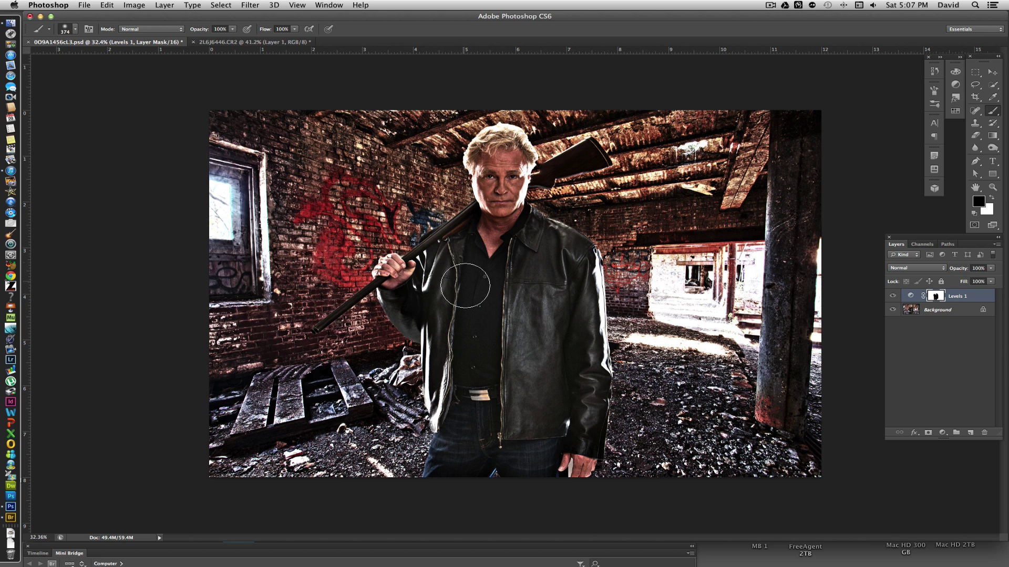
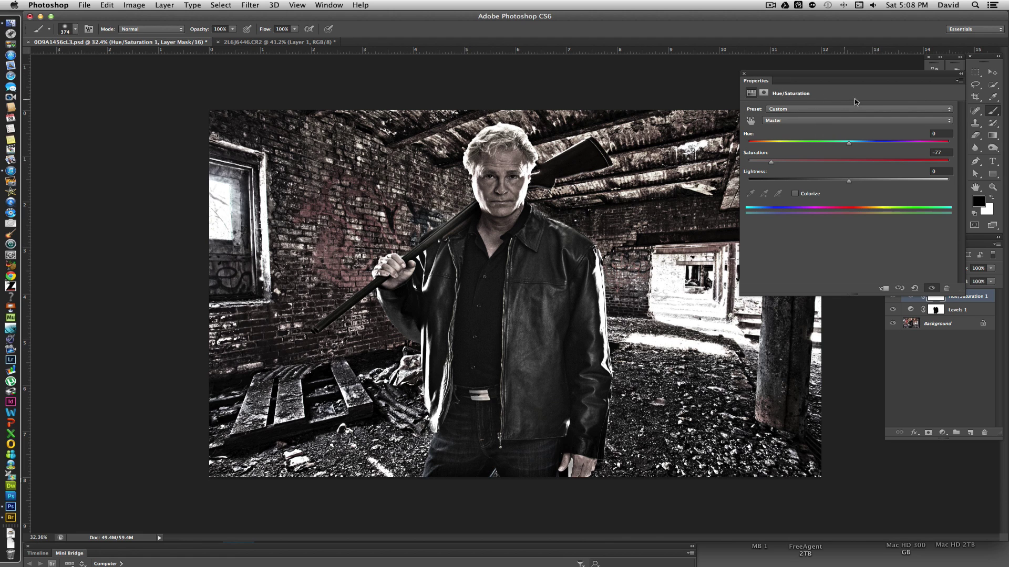
Step: Close the Hue/Saturation settings and lower that adjustment layer's opacity to 58%
{"action": "key", "text": "super+Tab"}
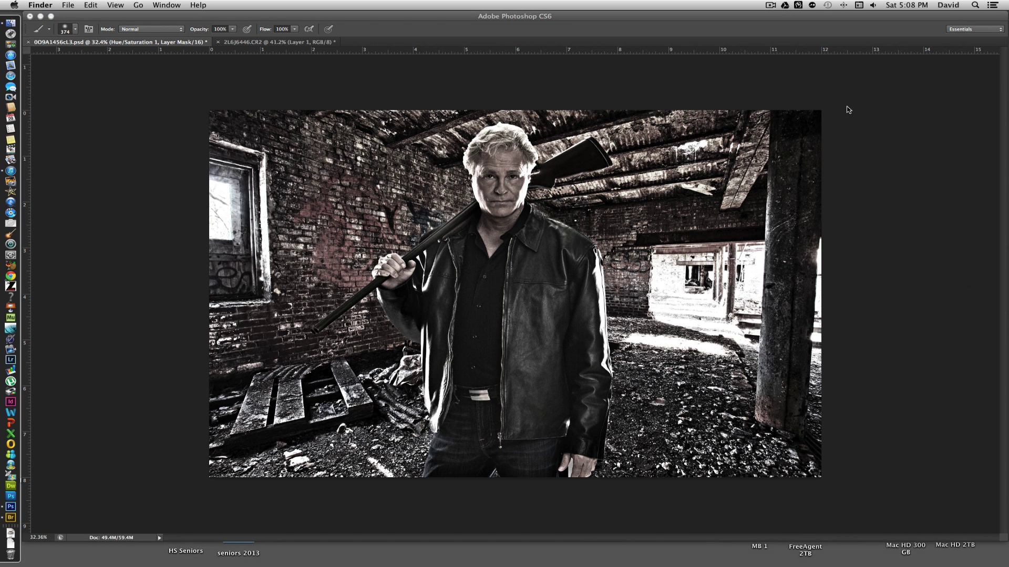
{"action": "left_click", "coordinate": [792, 87]}
{"action": "left_click", "coordinate": [744, 74]}
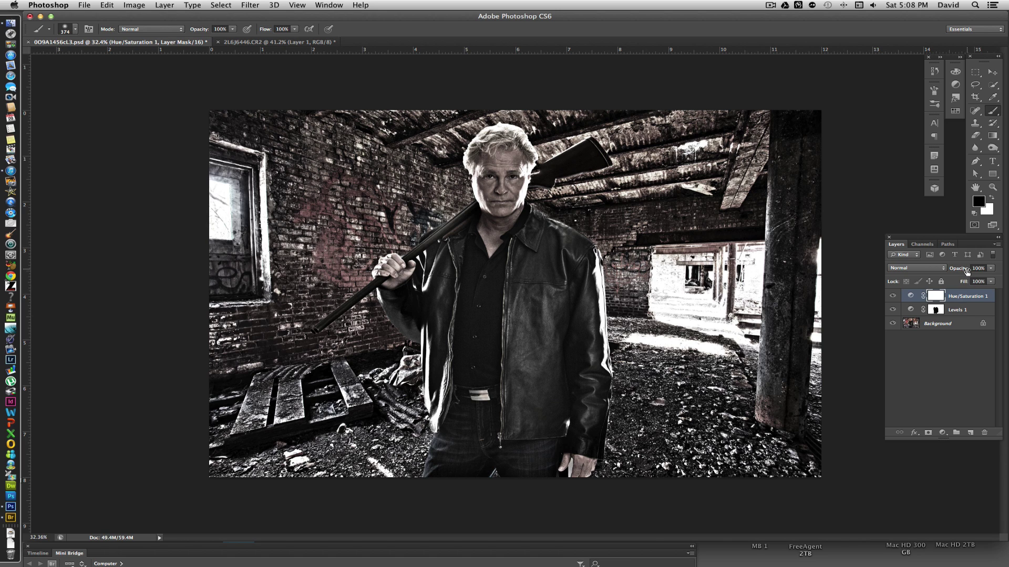
{"action": "left_click_drag", "start_coordinate": [966, 270], "coordinate": [966, 270]}
{"action": "key", "text": "Return"}
{"action": "left_click_drag", "start_coordinate": [966, 269], "coordinate": [964, 270]}
{"action": "key", "text": "Return"}
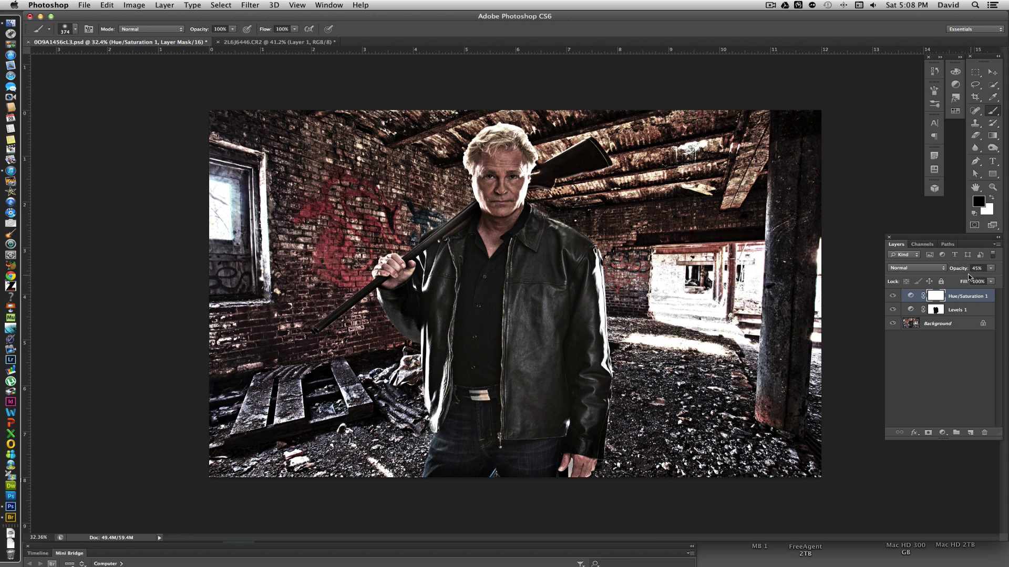
{"action": "left_click_drag", "start_coordinate": [965, 272], "coordinate": [960, 271]}
Step: Add a Brightness/Contrast adjustment layer with Brightness -49 and Contrast 5
{"action": "scroll", "coordinate": [507, 172], "scroll_direction": "up", "scroll_amount": 5}
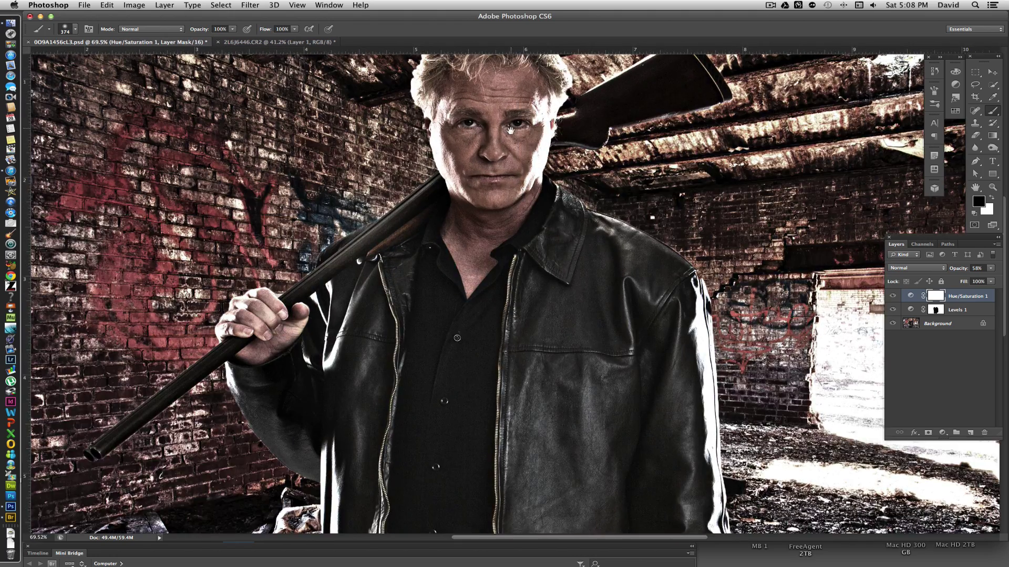
{"action": "left_click_drag", "start_coordinate": [526, 243], "coordinate": [529, 291]}
{"action": "scroll", "coordinate": [530, 291], "scroll_direction": "up", "scroll_amount": 2}
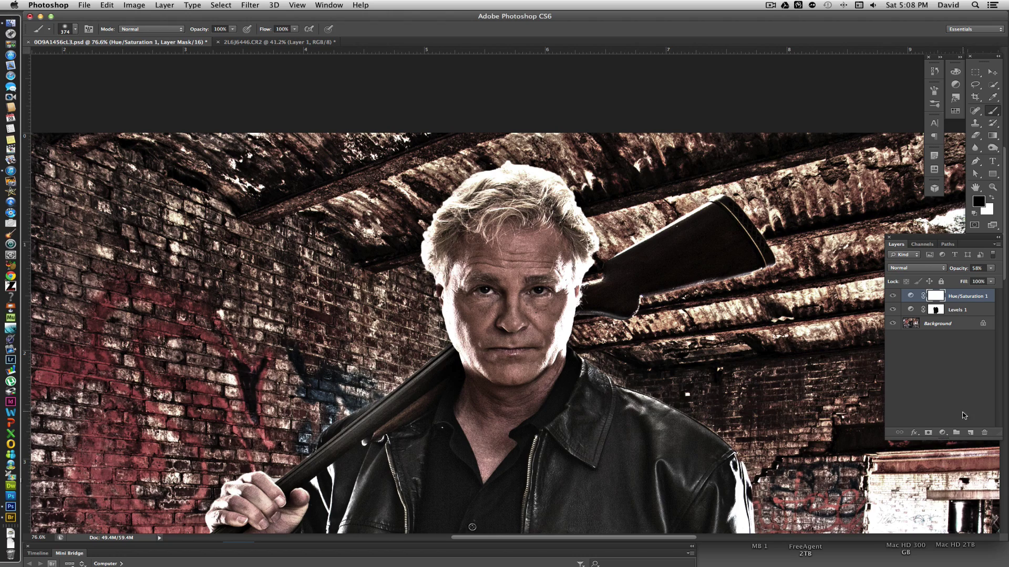
{"action": "left_click", "coordinate": [941, 433]}
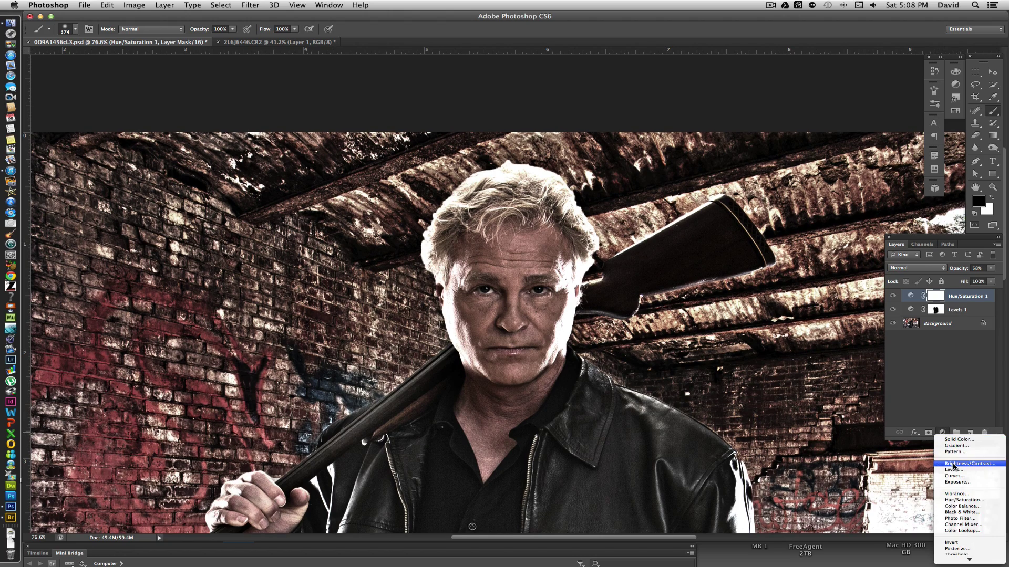
{"action": "left_click", "coordinate": [917, 393]}
{"action": "scroll", "coordinate": [656, 281], "scroll_direction": "down", "scroll_amount": 5}
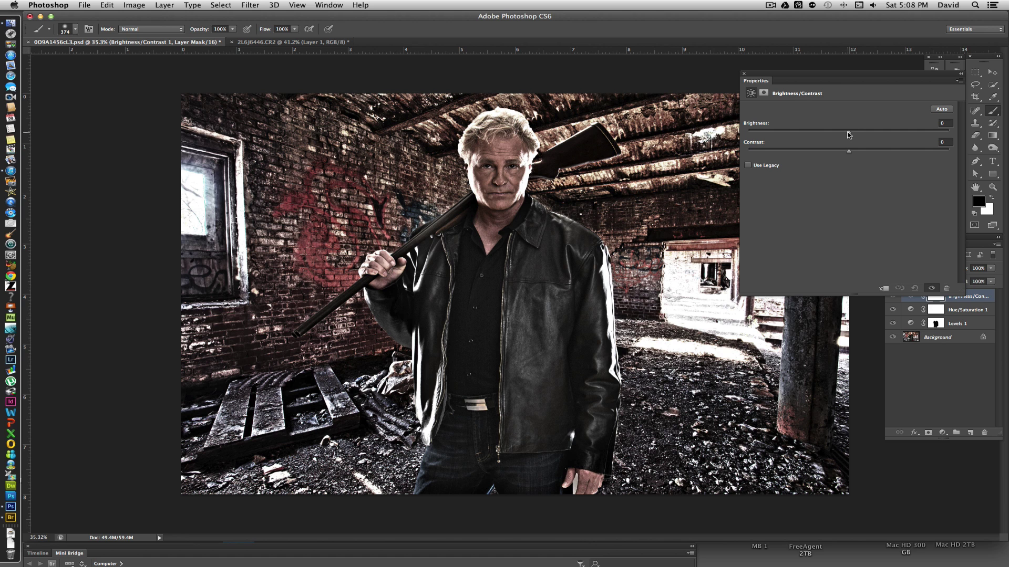
{"action": "left_click_drag", "start_coordinate": [835, 132], "coordinate": [820, 130]}
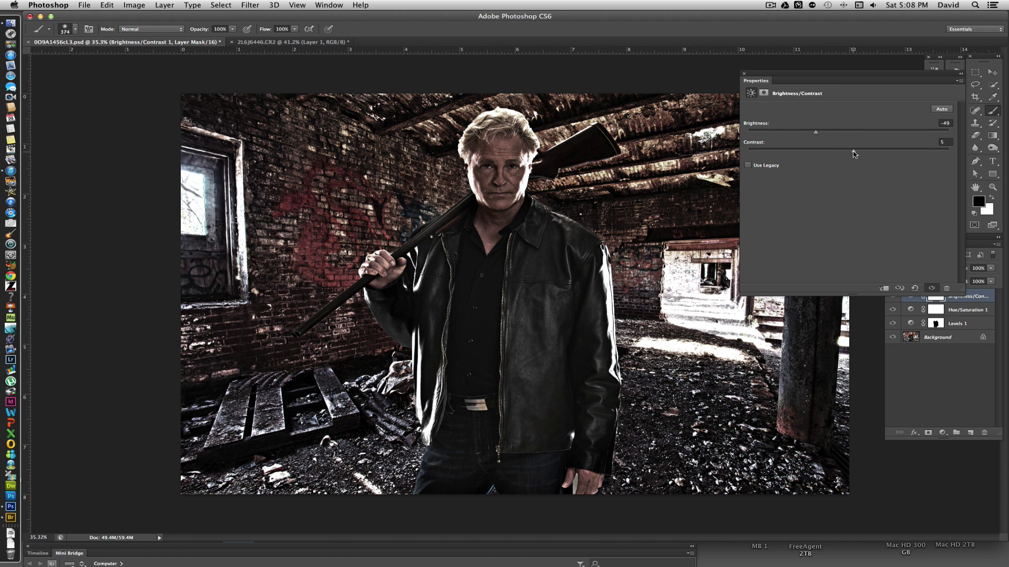
{"action": "left_click", "coordinate": [745, 74]}
{"action": "scroll", "coordinate": [613, 221], "scroll_direction": "down", "scroll_amount": 3}
{"action": "scroll", "coordinate": [613, 229], "scroll_direction": "up", "scroll_amount": 1}
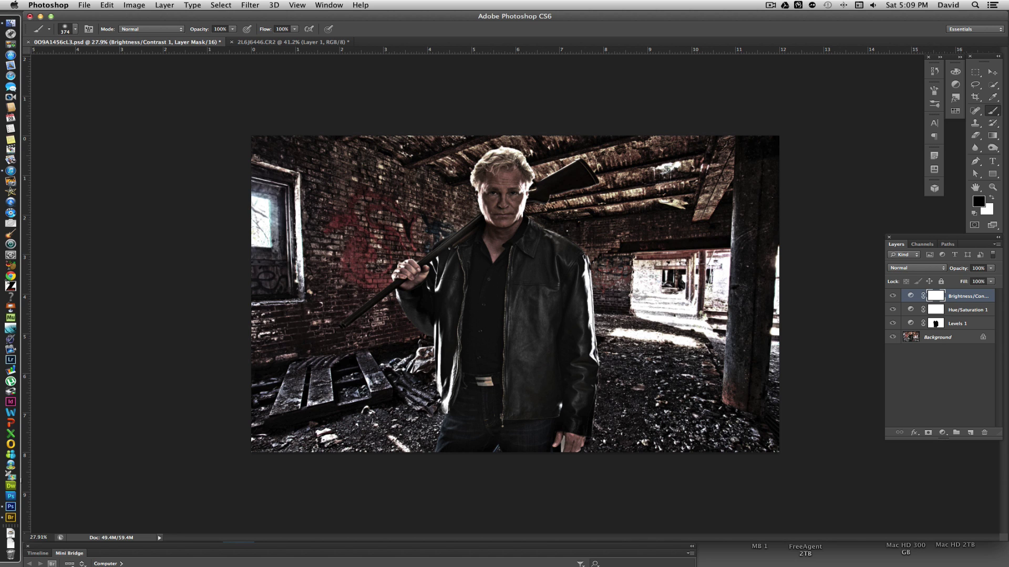
Step: Invert the Brightness/Contrast mask to black and paint white over the man's jacket to reveal the darkening there
{"action": "key", "text": "super+i"}
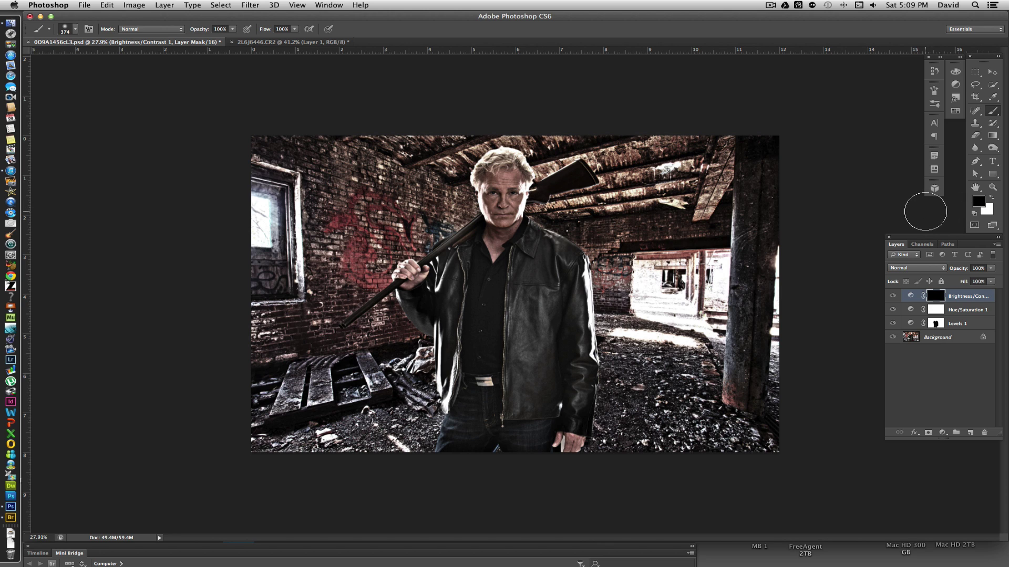
{"action": "key", "text": "x"}
{"action": "mouse_move", "coordinate": [524, 313]}
{"action": "left_mouse_down"}
{"action": "mouse_move", "coordinate": [526, 361]}
{"action": "mouse_move", "coordinate": [539, 260]}
{"action": "mouse_move", "coordinate": [553, 271]}
{"action": "mouse_move", "coordinate": [529, 400]}
{"action": "mouse_move", "coordinate": [563, 305]}
{"action": "mouse_move", "coordinate": [572, 410]}
{"action": "mouse_move", "coordinate": [524, 266]}
{"action": "mouse_move", "coordinate": [449, 270]}
{"action": "mouse_move", "coordinate": [461, 316]}
{"action": "left_mouse_up"}
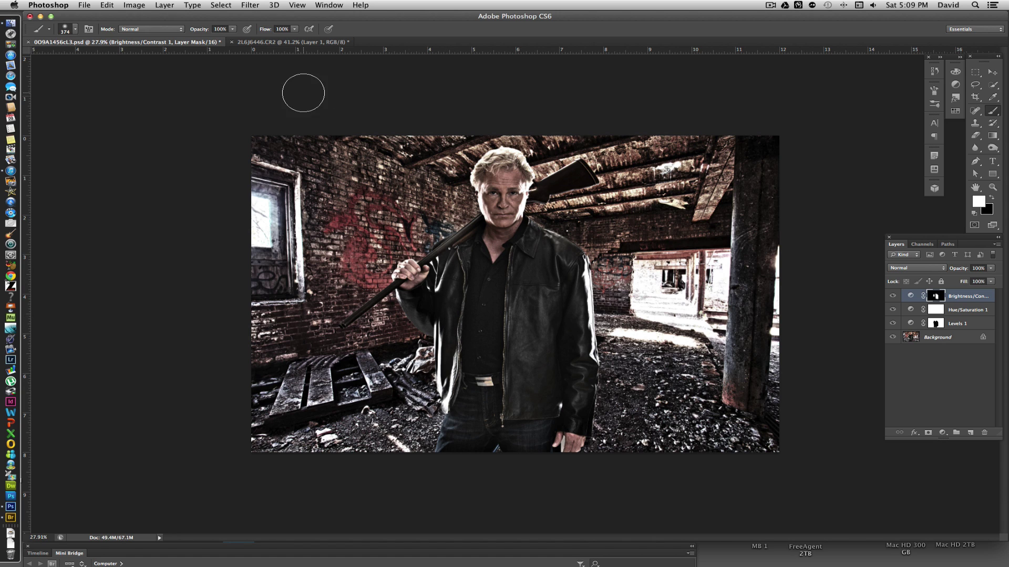
Step: Paint the darkening onto the man's face and upper chest in the Brightness/Contrast mask at 61% brush opacity
{"action": "left_click_drag", "start_coordinate": [203, 33], "coordinate": [182, 33]}
{"action": "left_click_drag", "start_coordinate": [499, 200], "coordinate": [492, 261]}
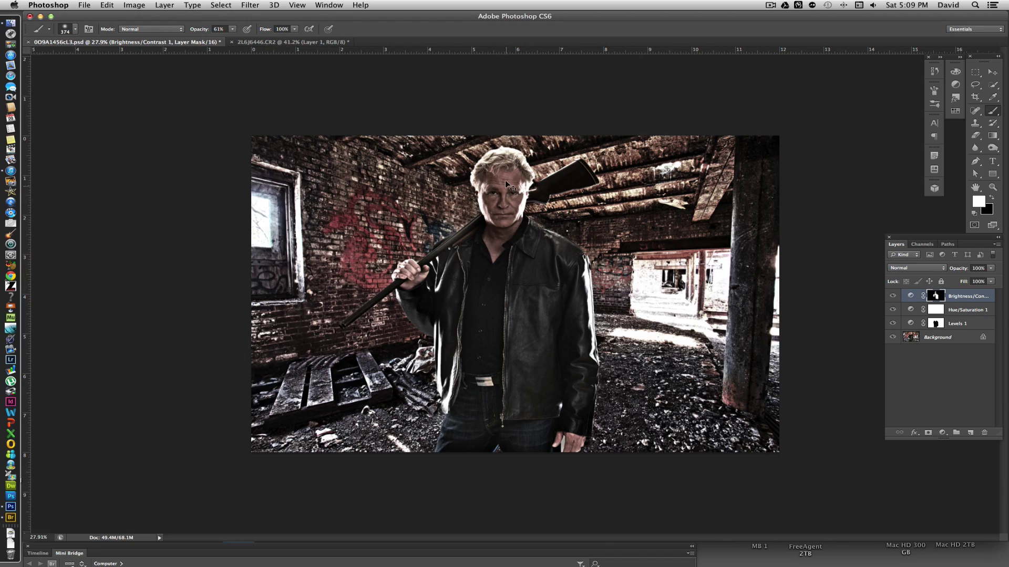
{"action": "scroll", "coordinate": [512, 182], "scroll_direction": "up", "scroll_amount": 3}
{"action": "scroll", "coordinate": [513, 181], "scroll_direction": "down", "scroll_amount": 2}
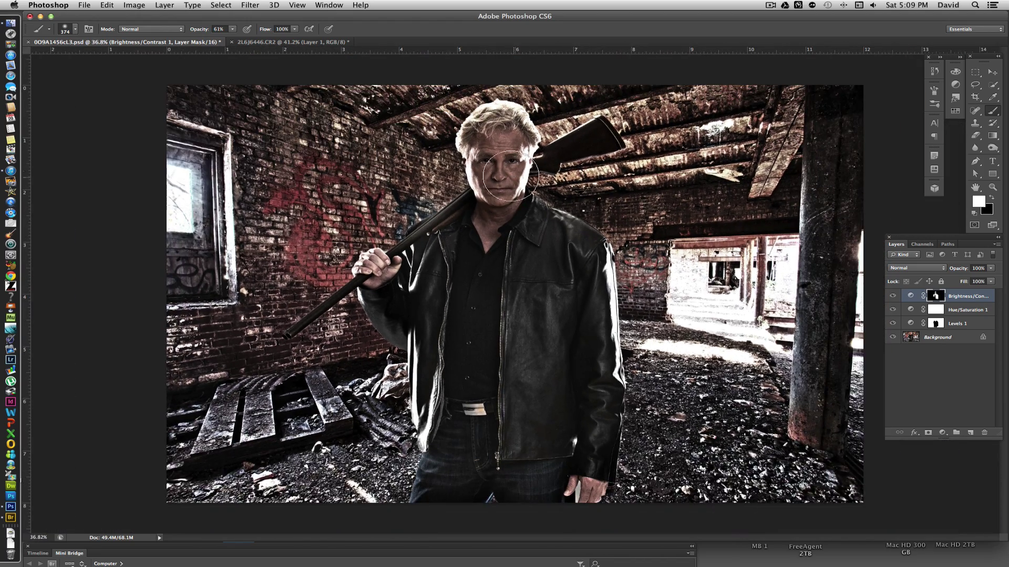
{"action": "scroll", "coordinate": [505, 184], "scroll_direction": "down", "scroll_amount": 2}
{"action": "left_click_drag", "start_coordinate": [503, 185], "coordinate": [508, 170]}
Step: Reduce the brush size to 98 px and raise its opacity to 100%
{"action": "right_click", "coordinate": [507, 171]}
{"action": "left_click", "coordinate": [575, 192]}
{"action": "left_click", "coordinate": [513, 166]}
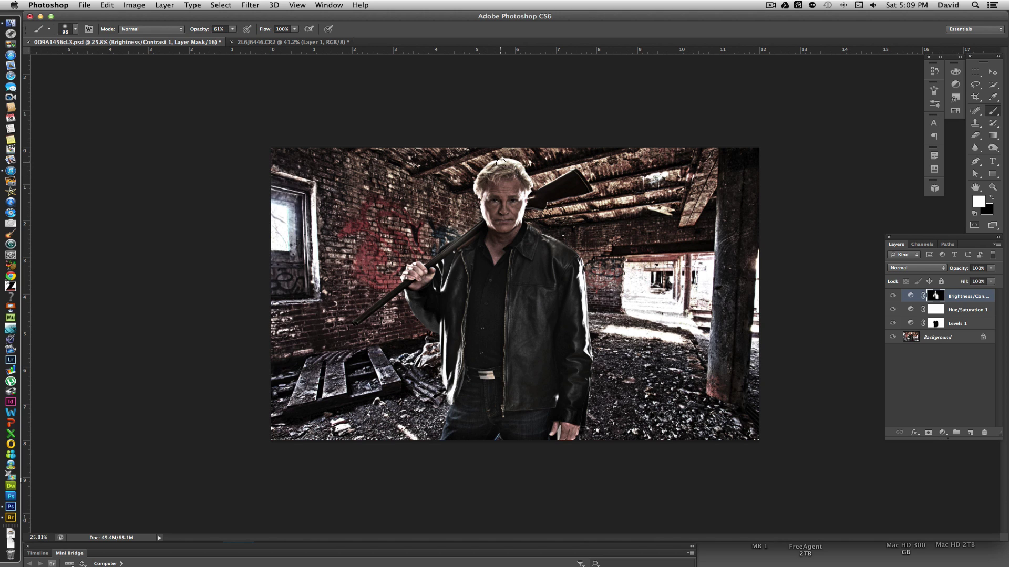
{"action": "left_click_drag", "start_coordinate": [197, 32], "coordinate": [298, 39]}
Step: Duplicate the Background layer beneath the adjustment layers for retouching the man's face
{"action": "scroll", "coordinate": [542, 201], "scroll_direction": "up", "scroll_amount": 3}
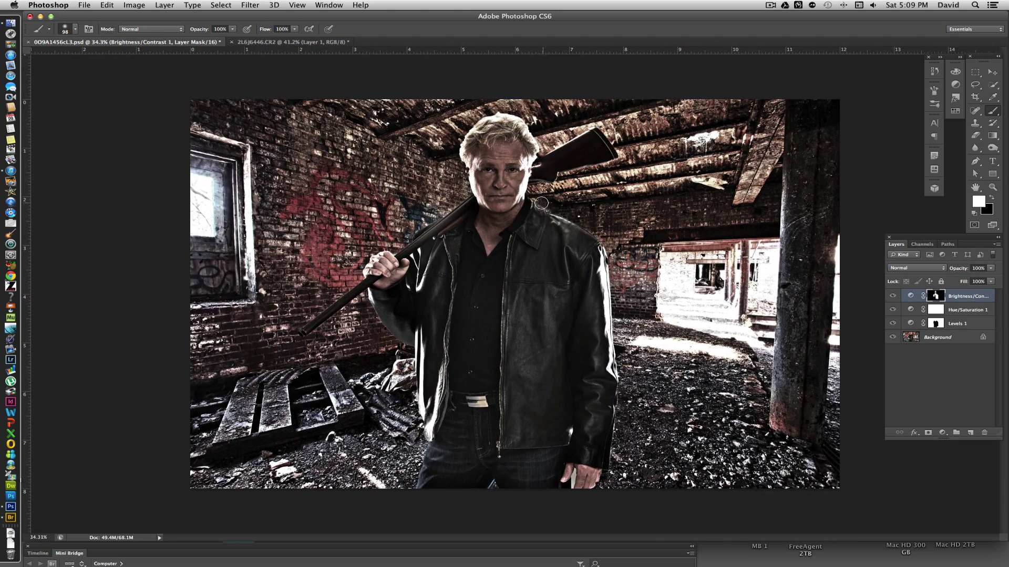
{"action": "scroll", "coordinate": [543, 202], "scroll_direction": "up", "scroll_amount": 4}
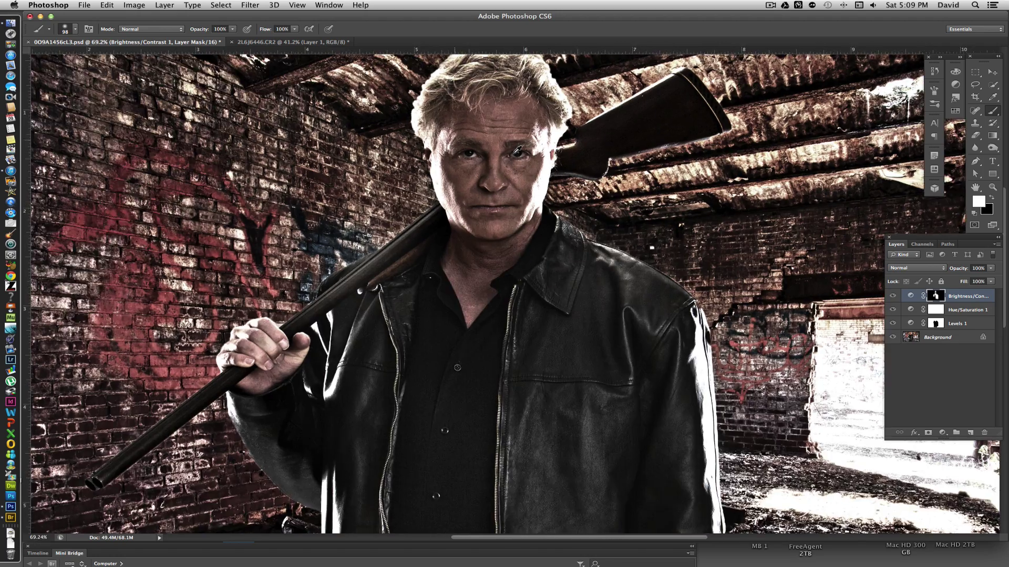
{"action": "scroll", "coordinate": [517, 151], "scroll_direction": "up", "scroll_amount": 3}
{"action": "scroll", "coordinate": [537, 182], "scroll_direction": "up", "scroll_amount": 3}
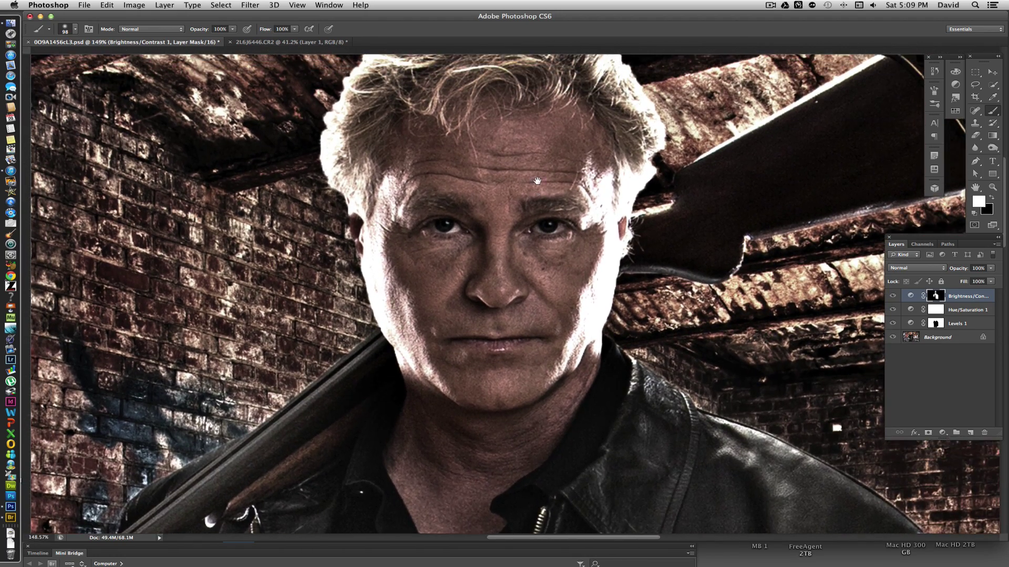
{"action": "scroll", "coordinate": [508, 160], "scroll_direction": "up", "scroll_amount": 3}
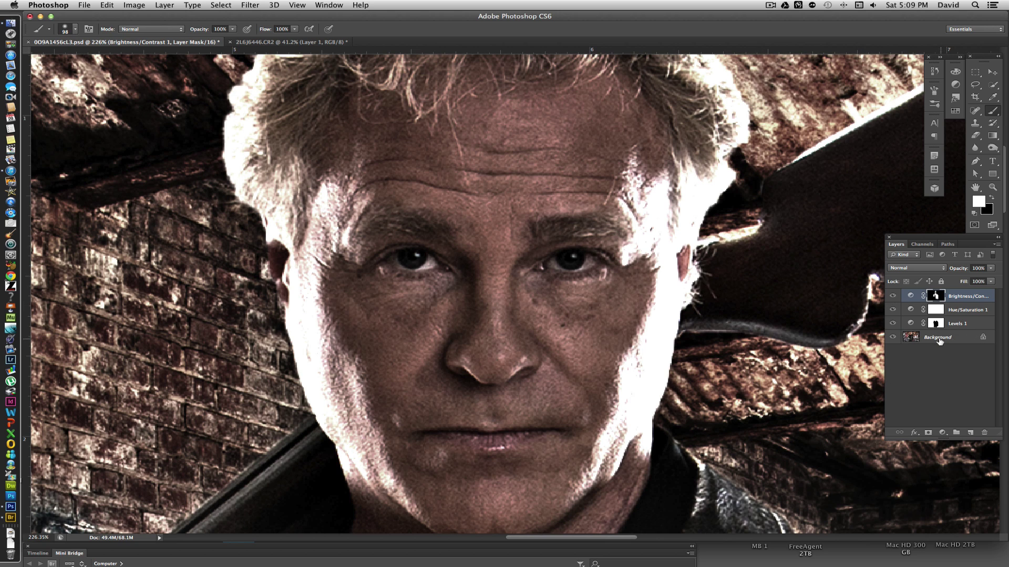
{"action": "left_click", "coordinate": [973, 338]}
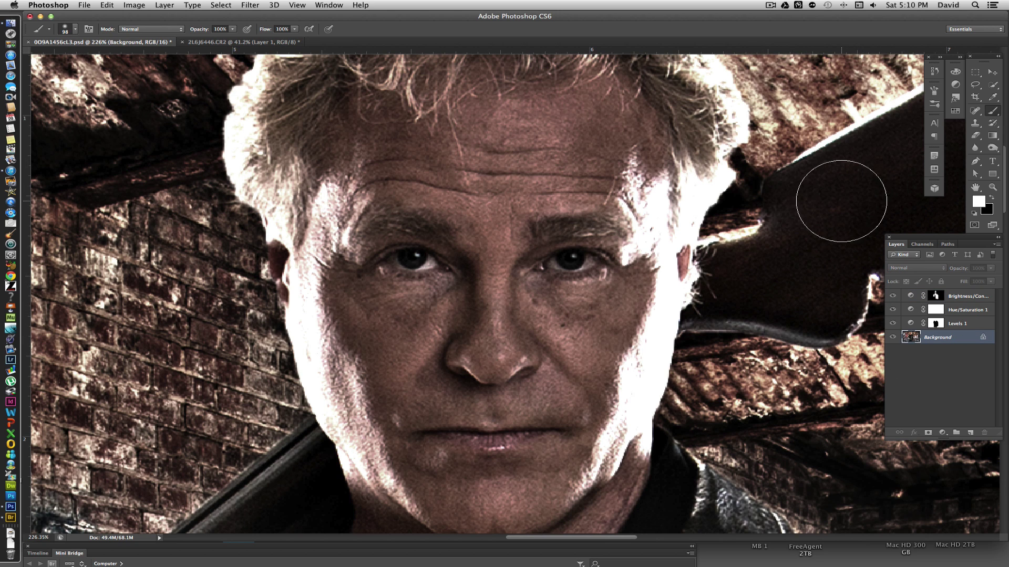
{"action": "key", "text": "super+j"}
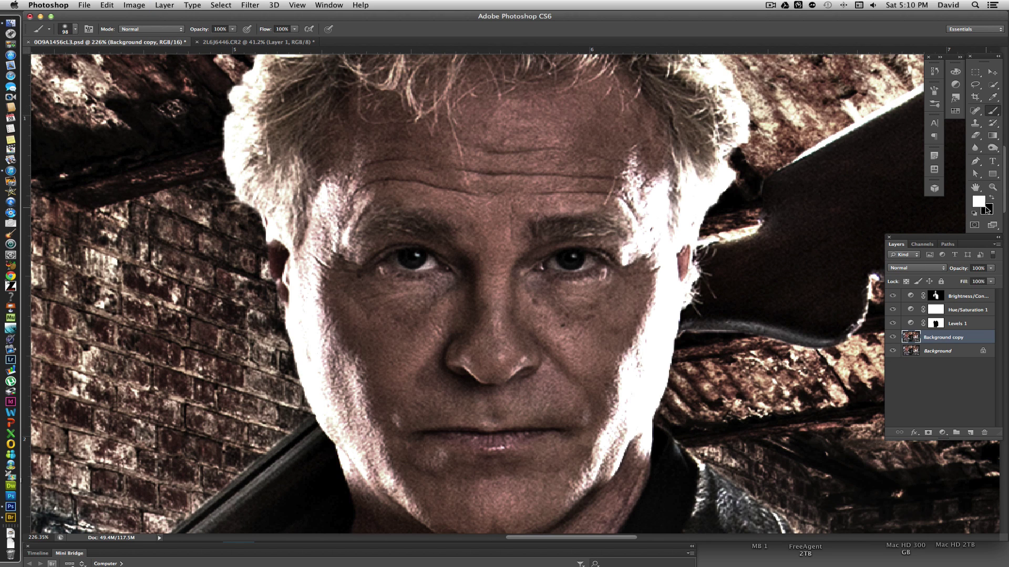
Step: Set the brush size to 3 px with 0% hardness for detail work on the man's eyes
{"action": "scroll", "coordinate": [575, 249], "scroll_direction": "up", "scroll_amount": 5}
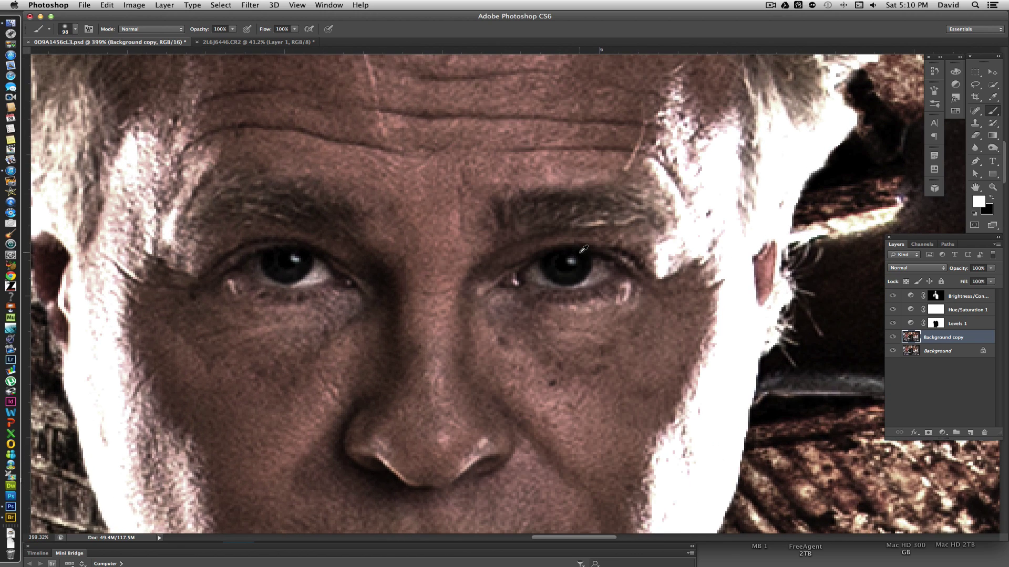
{"action": "right_click", "coordinate": [572, 264]}
{"action": "left_click", "coordinate": [582, 285]}
{"action": "left_click", "coordinate": [661, 274]}
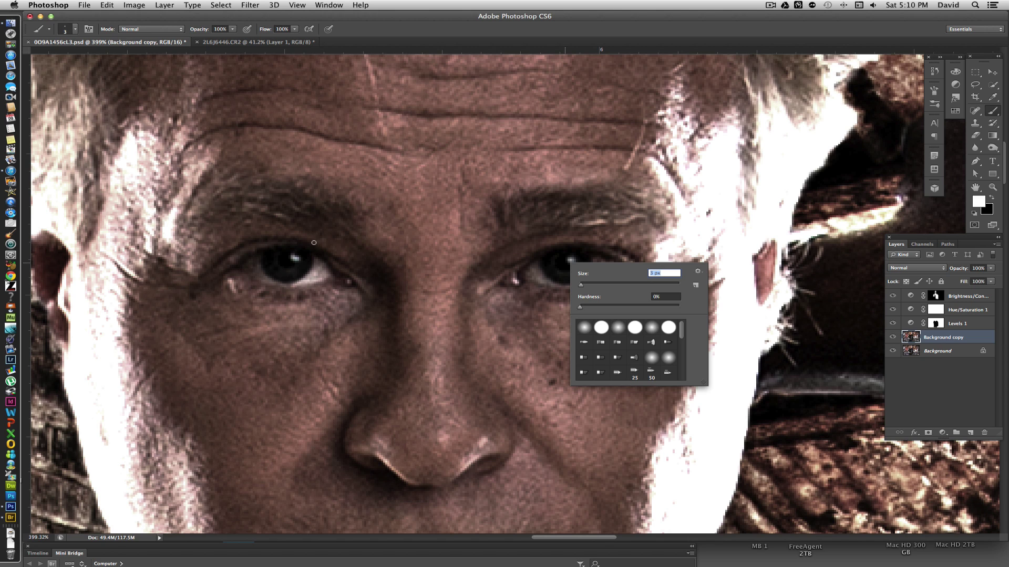
Step: Lower the brush opacity to 31% and enlarge the brush to 12 px
{"action": "key", "text": "Return"}
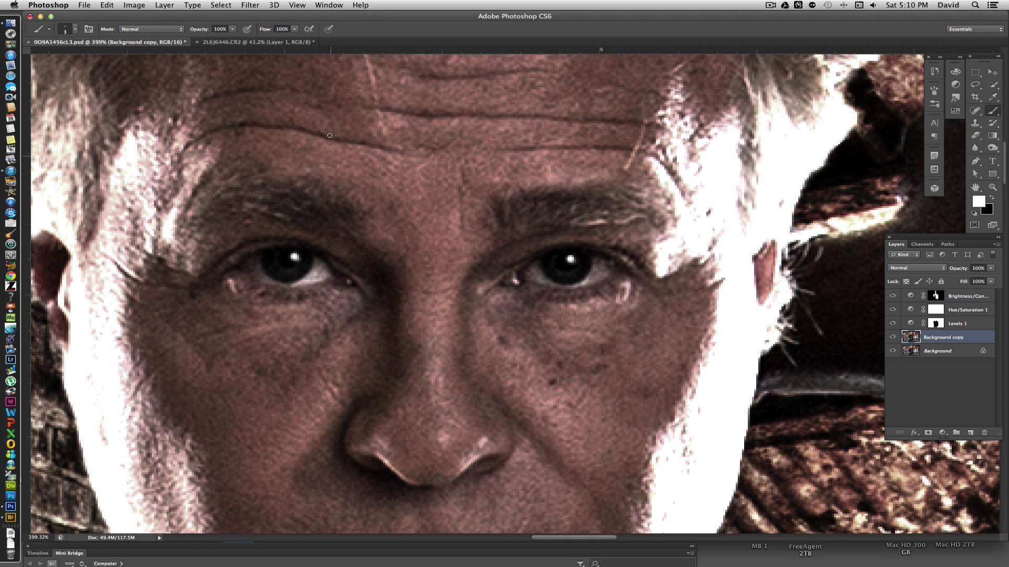
{"action": "left_click_drag", "start_coordinate": [204, 29], "coordinate": [188, 30]}
{"action": "key", "text": "Return"}
{"action": "right_click", "coordinate": [572, 258]}
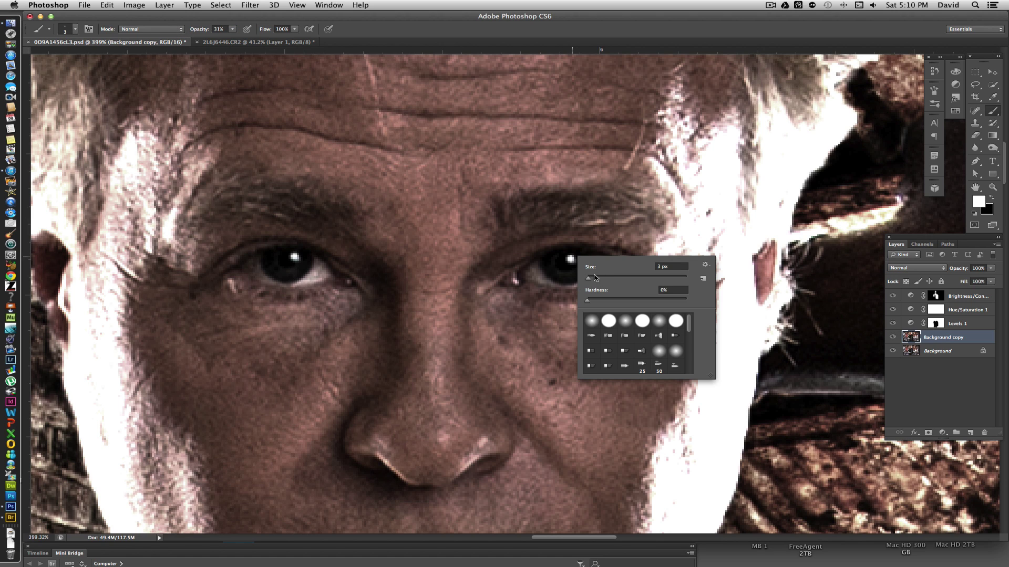
{"action": "left_click_drag", "start_coordinate": [592, 280], "coordinate": [597, 280]}
{"action": "key", "text": "Return"}
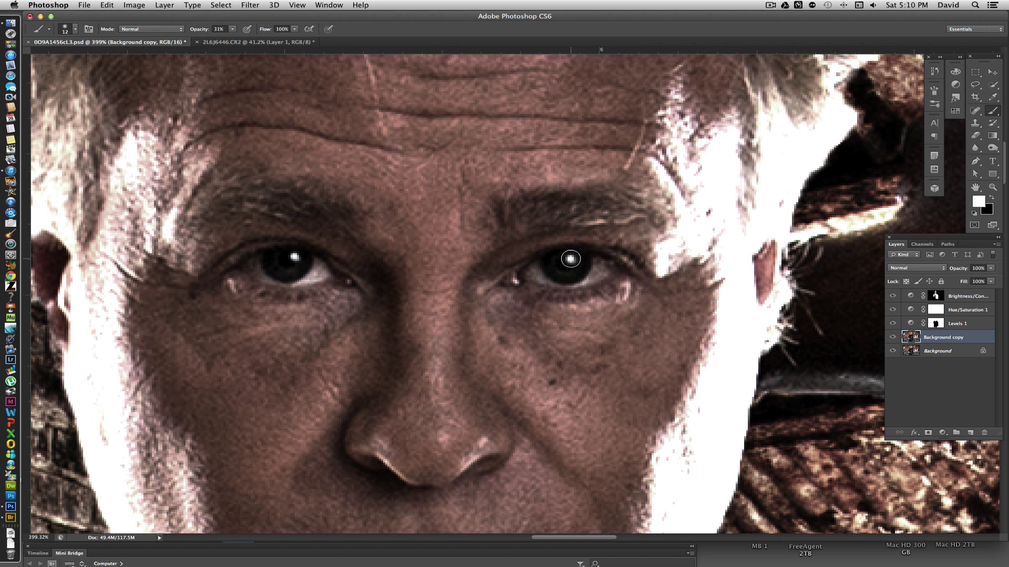
Step: Brighten the catchlight in the man's pupil with soft white brush dabs on the Background copy layer
{"action": "left_click", "coordinate": [295, 257]}
{"action": "left_click", "coordinate": [294, 256]}
{"action": "scroll", "coordinate": [532, 288], "scroll_direction": "down", "scroll_amount": 5, "text": "alt"}
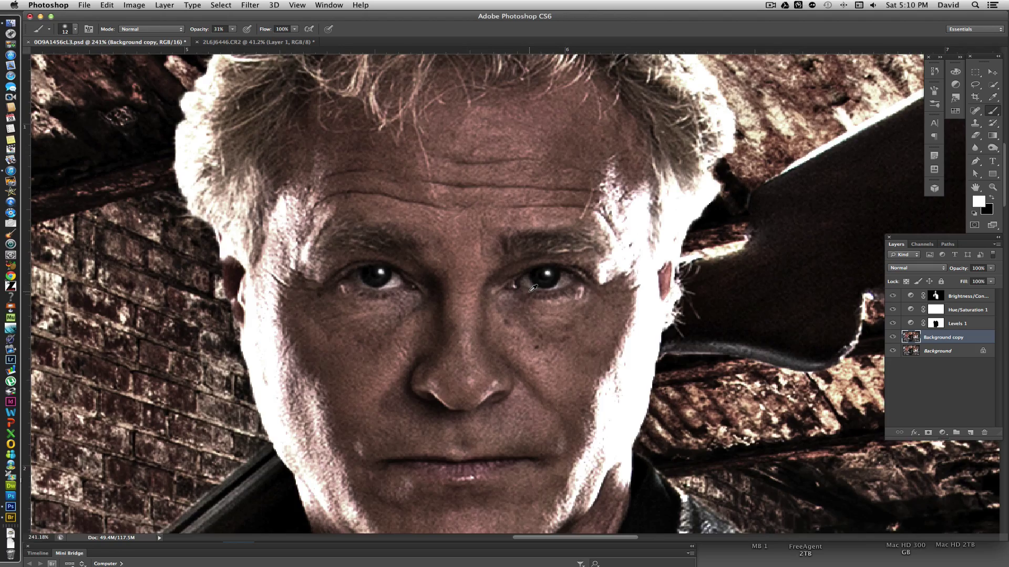
{"action": "scroll", "coordinate": [533, 289], "scroll_direction": "down", "scroll_amount": 15, "text": "alt"}
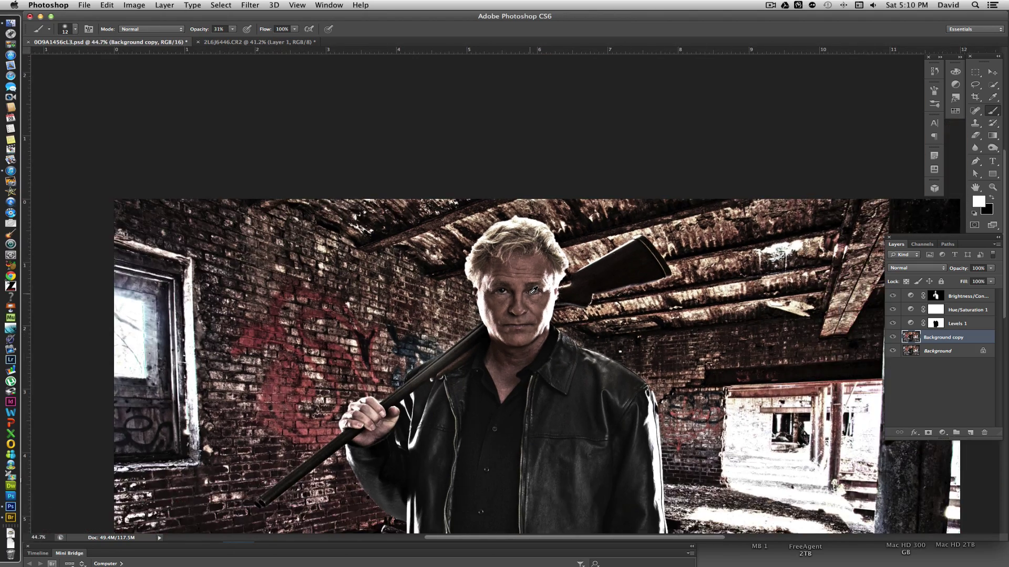
{"action": "scroll", "coordinate": [533, 290], "scroll_direction": "down", "scroll_amount": 3}
{"action": "scroll", "coordinate": [534, 290], "scroll_direction": "up", "scroll_amount": 1}
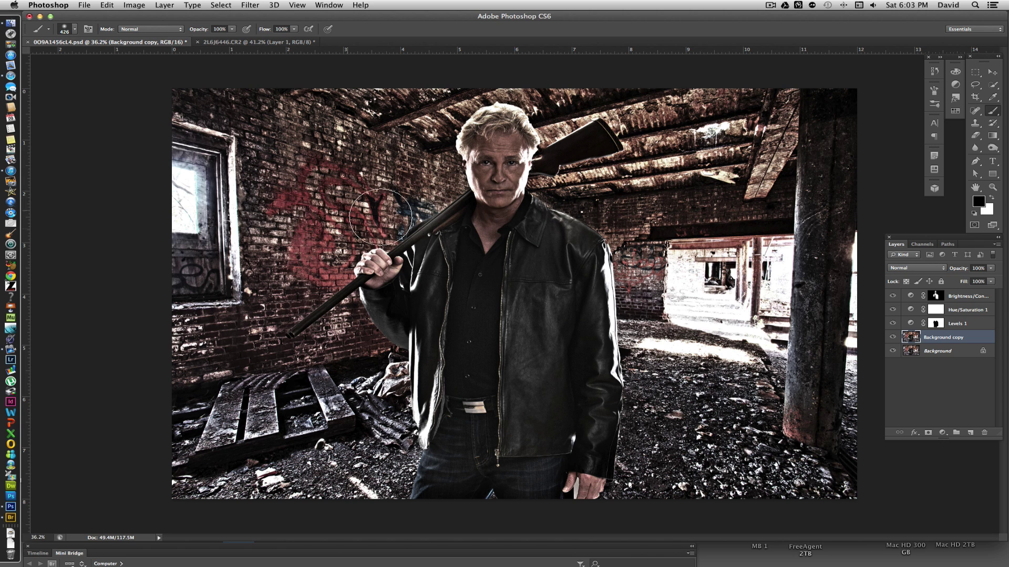
Step: Flatten the image and duplicate the flattened Background into a new layer
{"action": "left_click", "coordinate": [996, 246]}
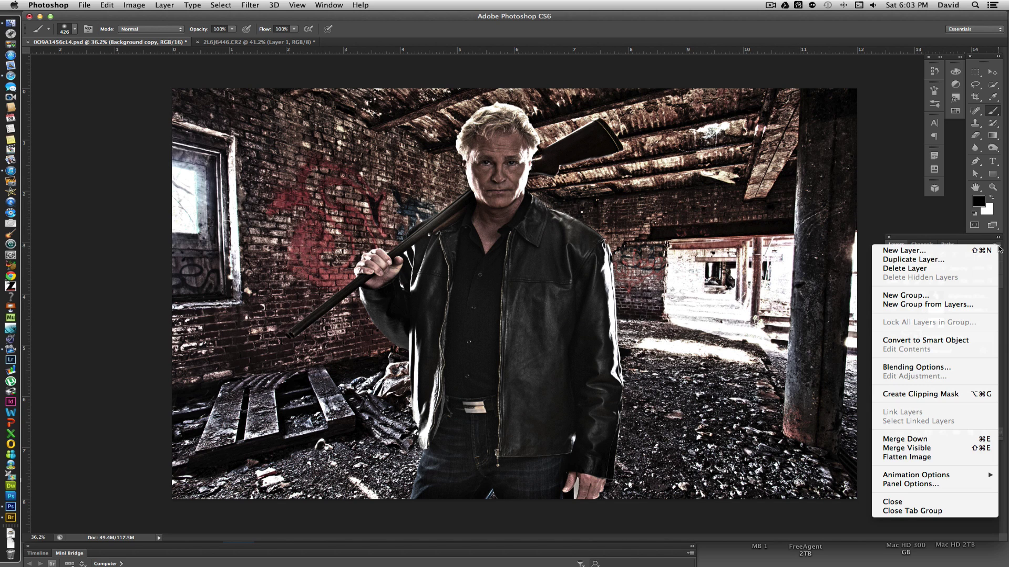
{"action": "left_click", "coordinate": [946, 460]}
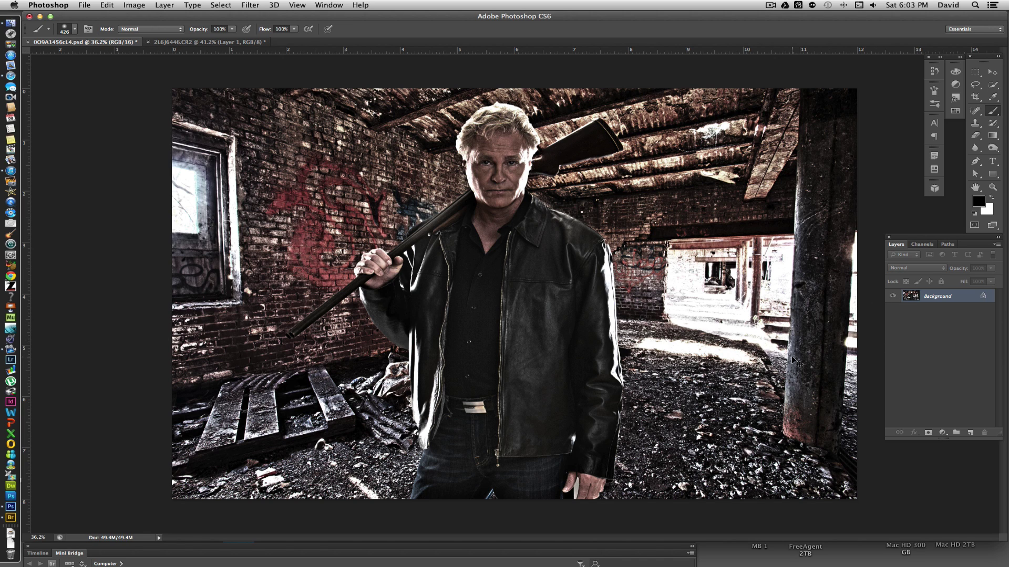
{"action": "key", "text": "super+j"}
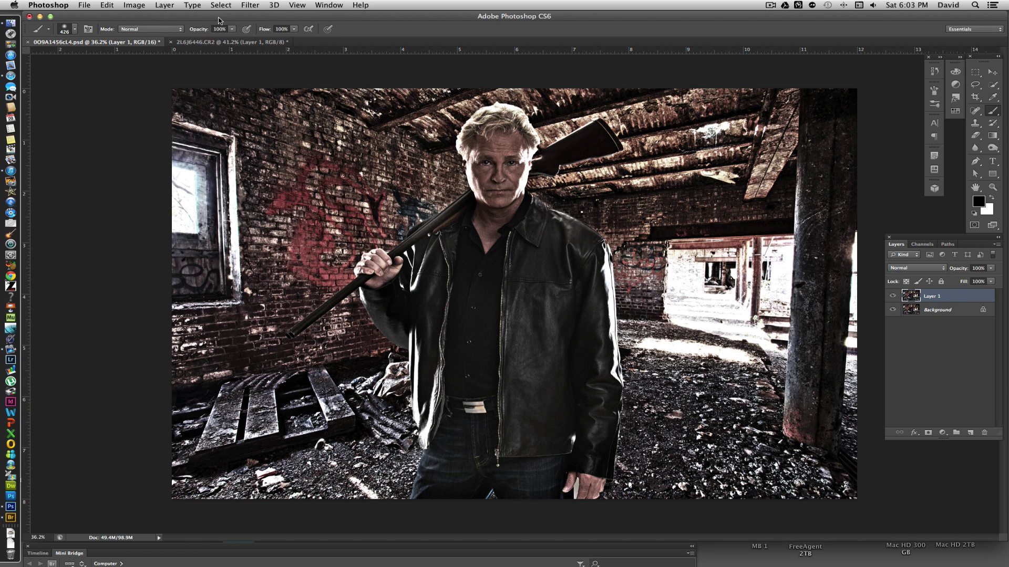
Step: Apply Levels to the duplicated layer with input black at 186 and input white at 206
{"action": "left_click", "coordinate": [136, 5]}
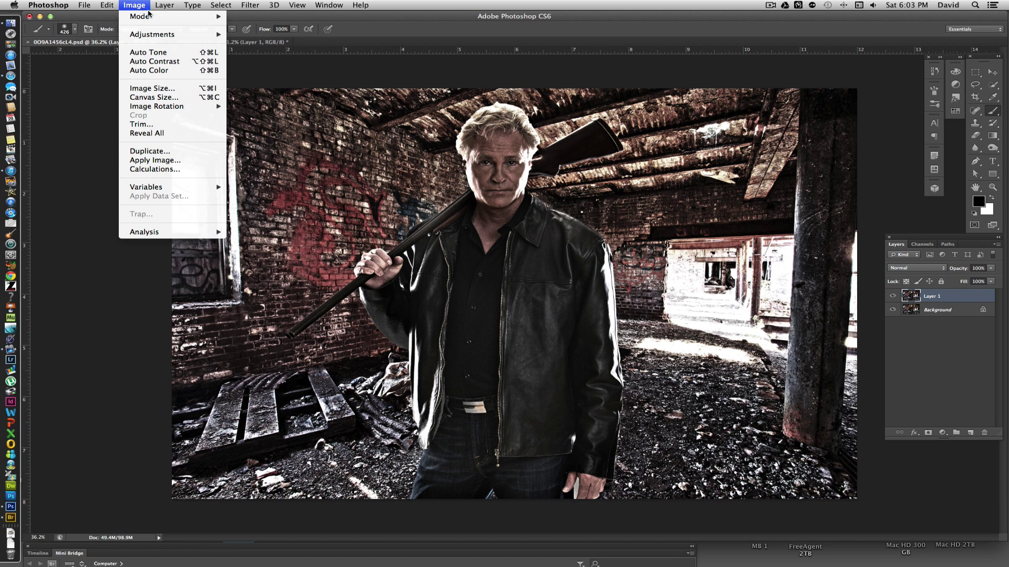
{"action": "mouse_move", "coordinate": [152, 37]}
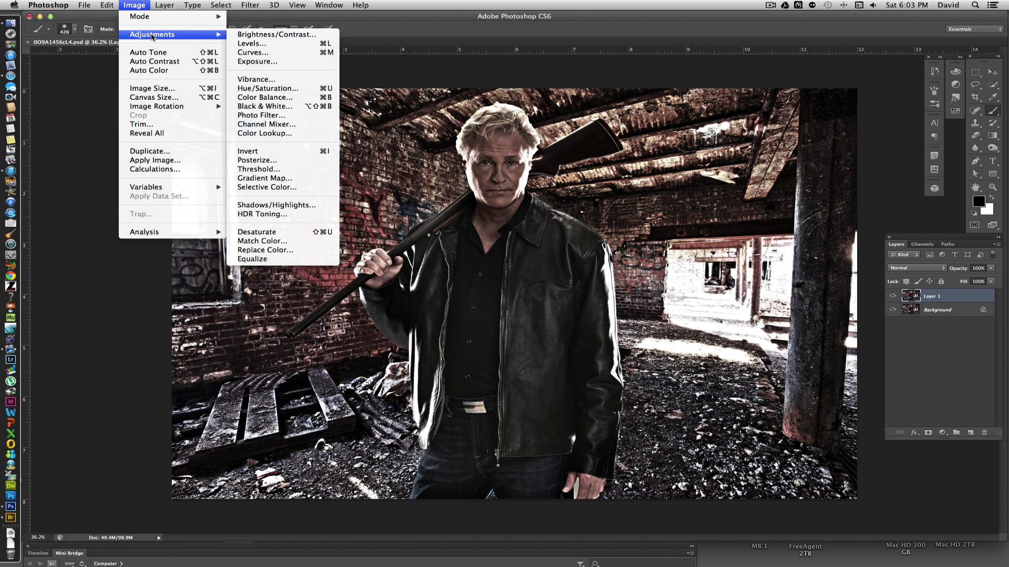
{"action": "left_click", "coordinate": [252, 43]}
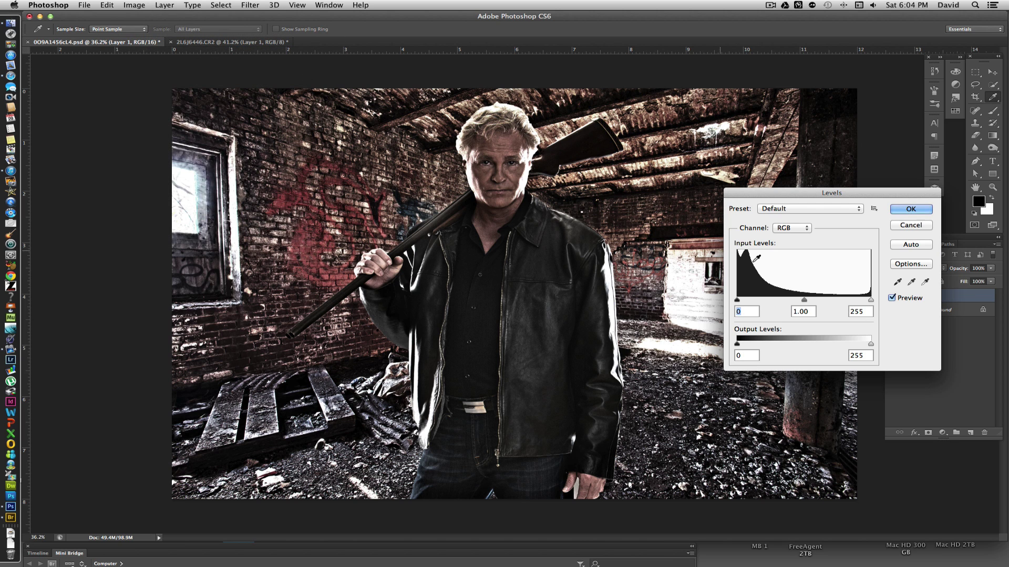
{"action": "left_click_drag", "start_coordinate": [738, 301], "coordinate": [820, 301]}
{"action": "left_click_drag", "start_coordinate": [832, 301], "coordinate": [836, 300]}
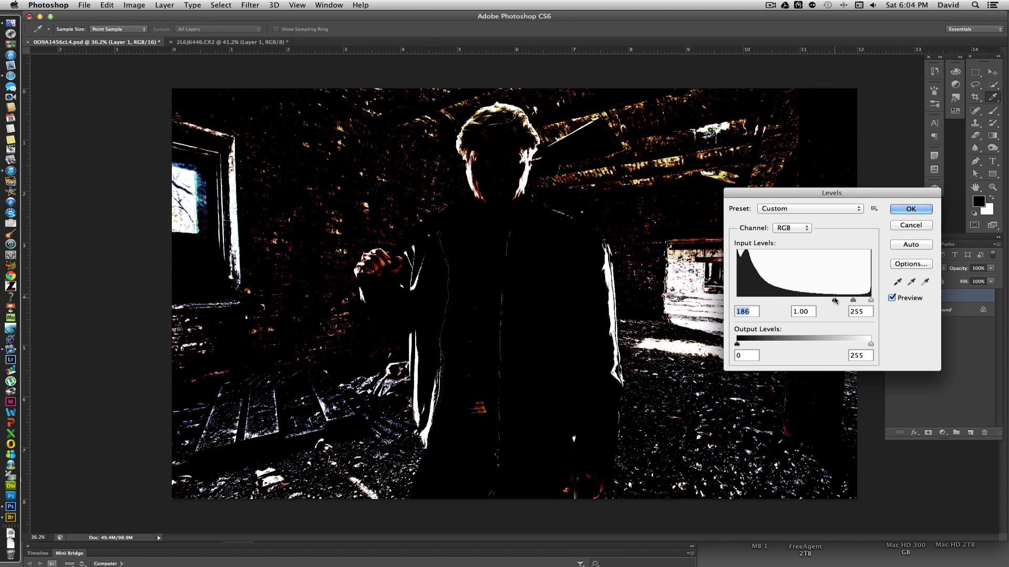
{"action": "left_click_drag", "start_coordinate": [809, 198], "coordinate": [913, 292]}
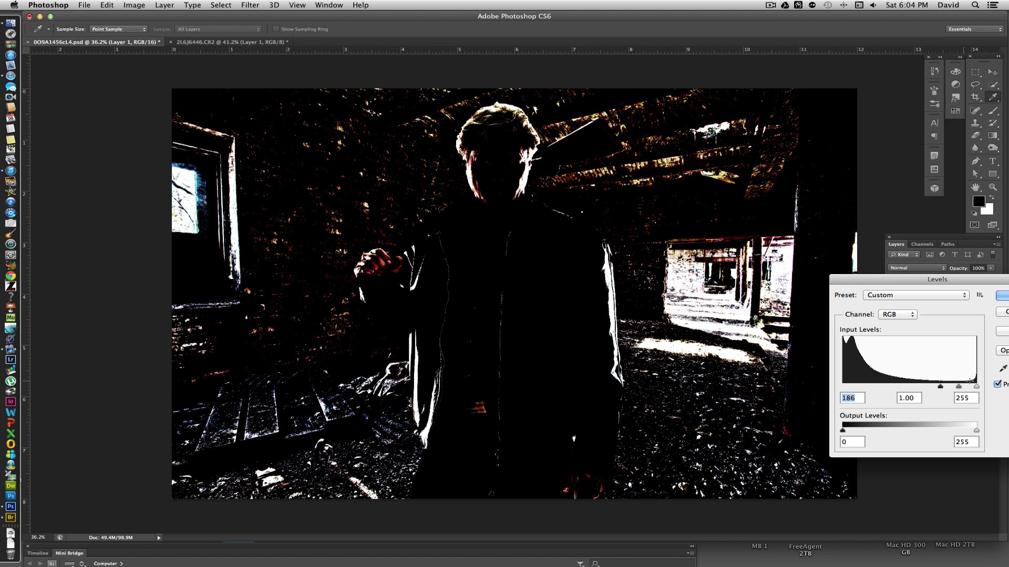
{"action": "mouse_move", "coordinate": [969, 387]}
{"action": "left_mouse_down"}
{"action": "mouse_move", "coordinate": [951, 387]}
{"action": "mouse_move", "coordinate": [955, 379]}
{"action": "left_mouse_up"}
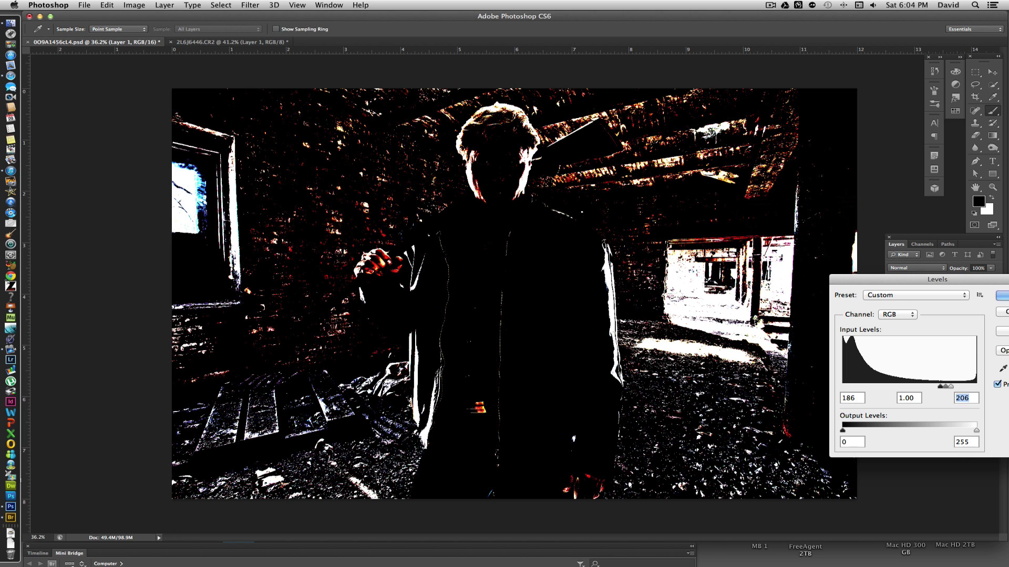
{"action": "key", "text": "Return"}
Step: Paint black over the man, walls, ceiling, pillar and floor, leaving only the bright window and far opening
{"action": "key", "text": "b"}
{"action": "mouse_move", "coordinate": [717, 114]}
{"action": "left_mouse_down"}
{"action": "mouse_move", "coordinate": [750, 109]}
{"action": "mouse_move", "coordinate": [735, 117]}
{"action": "mouse_move", "coordinate": [848, 130]}
{"action": "mouse_move", "coordinate": [828, 154]}
{"action": "mouse_move", "coordinate": [619, 135]}
{"action": "mouse_move", "coordinate": [440, 92]}
{"action": "mouse_move", "coordinate": [395, 104]}
{"action": "mouse_move", "coordinate": [217, 94]}
{"action": "mouse_move", "coordinate": [265, 106]}
{"action": "mouse_move", "coordinate": [345, 208]}
{"action": "mouse_move", "coordinate": [288, 135]}
{"action": "mouse_move", "coordinate": [286, 154]}
{"action": "mouse_move", "coordinate": [279, 126]}
{"action": "mouse_move", "coordinate": [279, 316]}
{"action": "mouse_move", "coordinate": [182, 396]}
{"action": "mouse_move", "coordinate": [166, 492]}
{"action": "mouse_move", "coordinate": [269, 441]}
{"action": "mouse_move", "coordinate": [322, 456]}
{"action": "mouse_move", "coordinate": [275, 491]}
{"action": "mouse_move", "coordinate": [594, 464]}
{"action": "mouse_move", "coordinate": [640, 440]}
{"action": "mouse_move", "coordinate": [766, 475]}
{"action": "mouse_move", "coordinate": [801, 450]}
{"action": "mouse_move", "coordinate": [678, 441]}
{"action": "mouse_move", "coordinate": [539, 378]}
{"action": "mouse_move", "coordinate": [603, 258]}
{"action": "mouse_move", "coordinate": [603, 291]}
{"action": "mouse_move", "coordinate": [569, 184]}
{"action": "mouse_move", "coordinate": [519, 200]}
{"action": "mouse_move", "coordinate": [461, 165]}
{"action": "mouse_move", "coordinate": [395, 150]}
{"action": "mouse_move", "coordinate": [377, 329]}
{"action": "mouse_move", "coordinate": [275, 349]}
{"action": "mouse_move", "coordinate": [287, 389]}
{"action": "mouse_move", "coordinate": [424, 373]}
{"action": "mouse_move", "coordinate": [402, 332]}
{"action": "mouse_move", "coordinate": [564, 230]}
{"action": "mouse_move", "coordinate": [559, 220]}
{"action": "mouse_move", "coordinate": [496, 336]}
{"action": "mouse_move", "coordinate": [454, 262]}
{"action": "mouse_move", "coordinate": [511, 222]}
{"action": "mouse_move", "coordinate": [654, 161]}
{"action": "mouse_move", "coordinate": [755, 182]}
{"action": "mouse_move", "coordinate": [663, 182]}
{"action": "mouse_move", "coordinate": [885, 242]}
{"action": "left_mouse_up"}
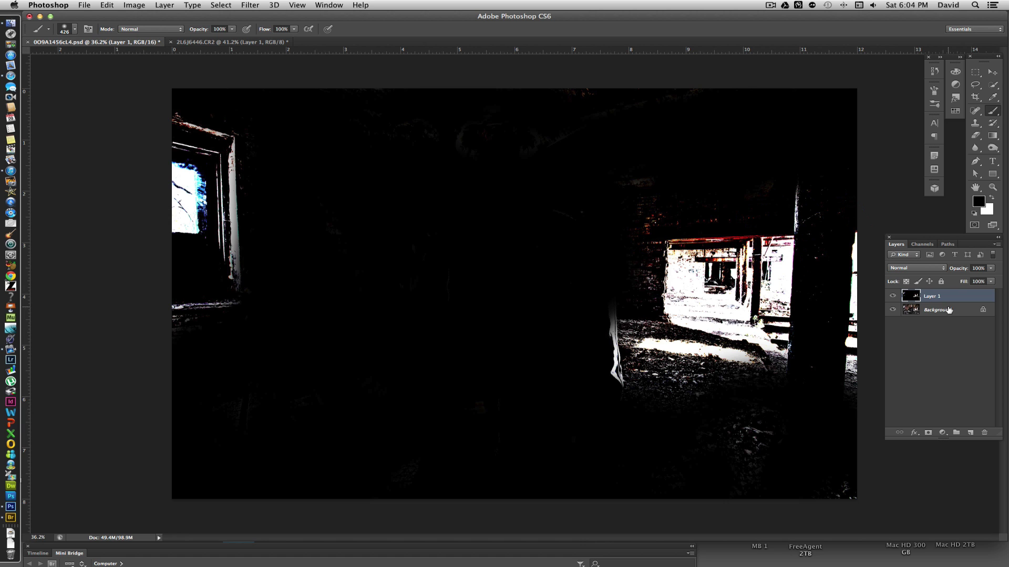
{"action": "mouse_move", "coordinate": [730, 184]}
{"action": "left_mouse_down"}
{"action": "mouse_move", "coordinate": [654, 187]}
{"action": "mouse_move", "coordinate": [611, 211]}
{"action": "mouse_move", "coordinate": [615, 276]}
{"action": "mouse_move", "coordinate": [570, 375]}
{"action": "mouse_move", "coordinate": [729, 438]}
{"action": "mouse_move", "coordinate": [709, 400]}
{"action": "mouse_move", "coordinate": [777, 414]}
{"action": "mouse_move", "coordinate": [822, 235]}
{"action": "mouse_move", "coordinate": [818, 174]}
{"action": "mouse_move", "coordinate": [832, 185]}
{"action": "mouse_move", "coordinate": [845, 259]}
{"action": "mouse_move", "coordinate": [843, 391]}
{"action": "left_mouse_up"}
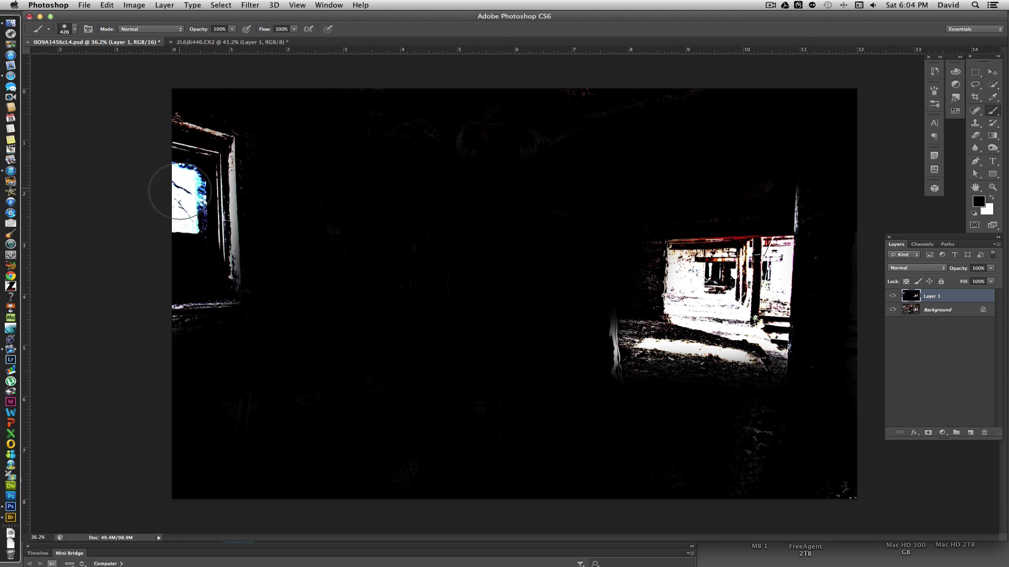
{"action": "mouse_move", "coordinate": [581, 353]}
{"action": "left_mouse_down"}
{"action": "mouse_move", "coordinate": [624, 394]}
{"action": "mouse_move", "coordinate": [750, 459]}
{"action": "mouse_move", "coordinate": [873, 480]}
{"action": "left_mouse_up"}
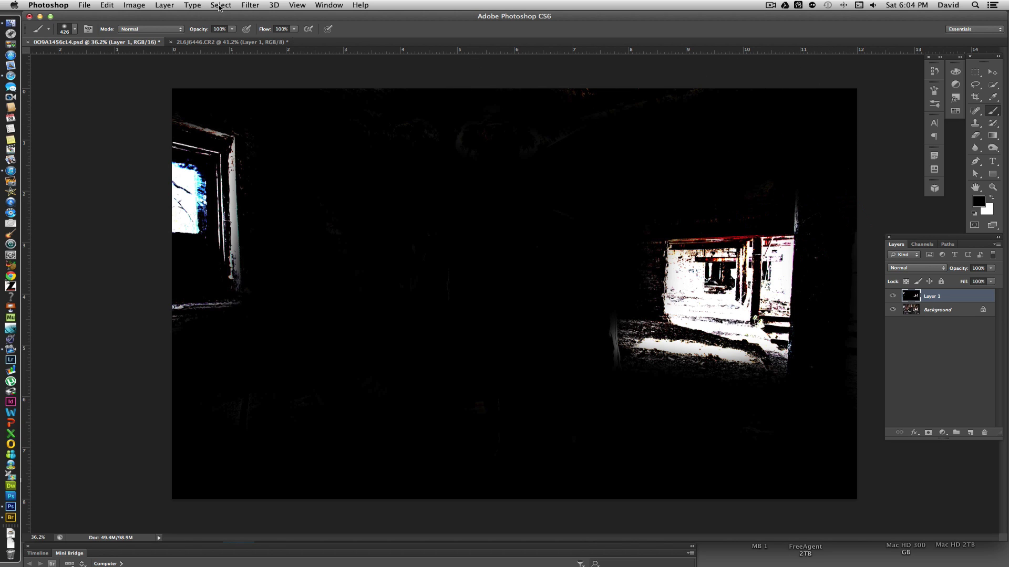
Step: Apply a Motion Blur to the window and opening highlights at an angle of -11° and a distance of 844 pixels
{"action": "left_click", "coordinate": [250, 5]}
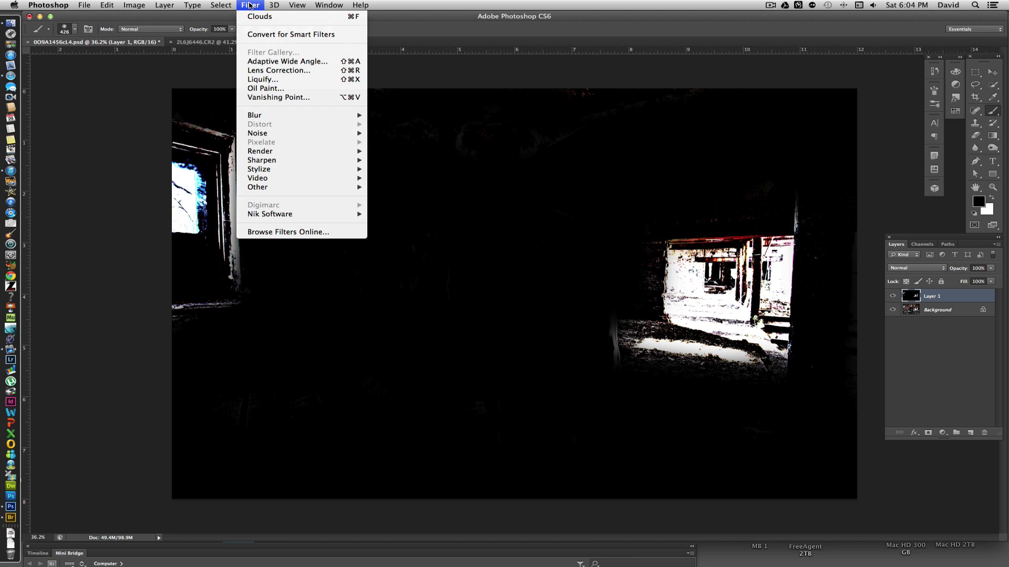
{"action": "mouse_move", "coordinate": [288, 114]}
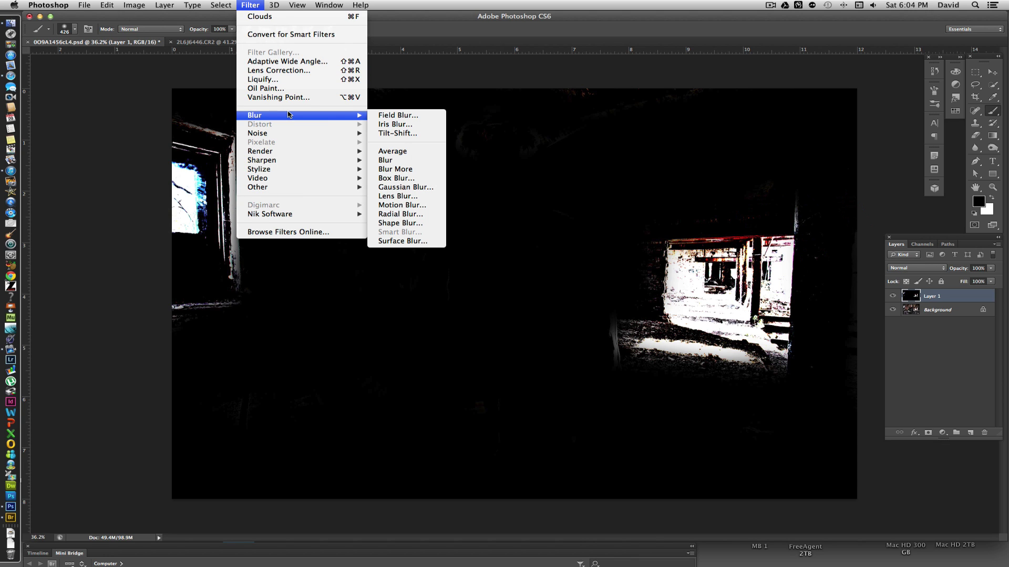
{"action": "left_click", "coordinate": [406, 205]}
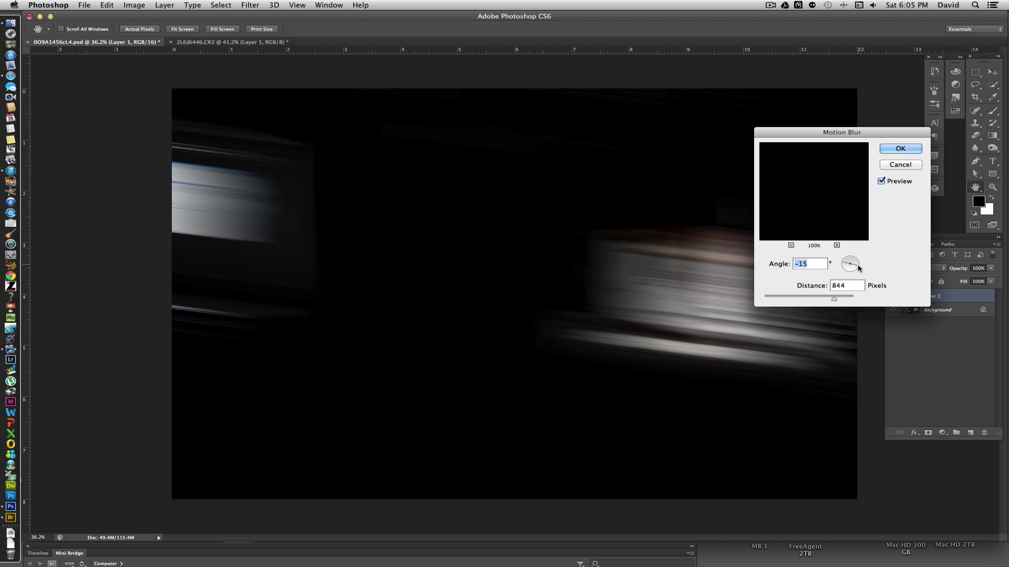
{"action": "left_click_drag", "start_coordinate": [859, 268], "coordinate": [861, 269]}
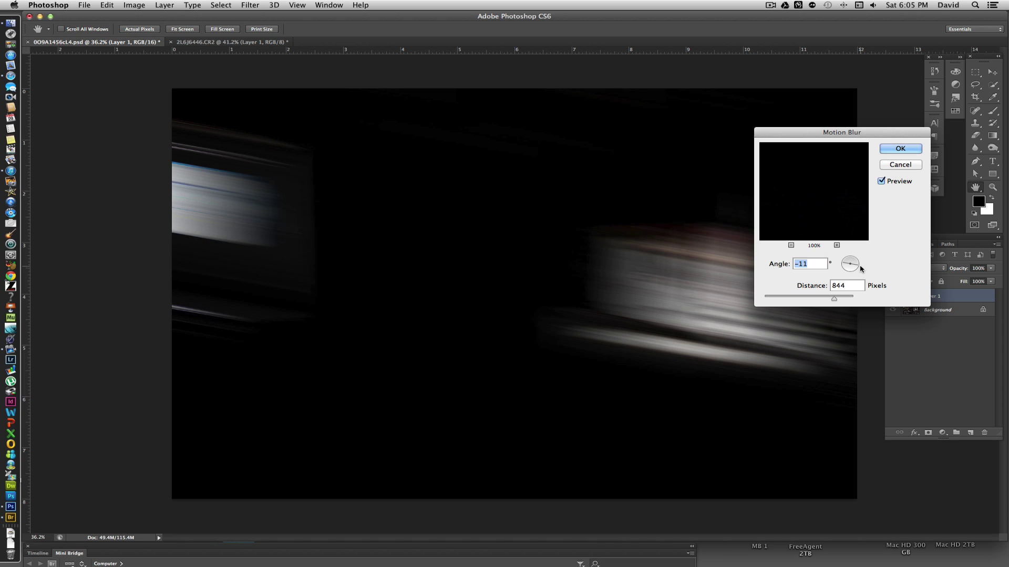
{"action": "left_click", "coordinate": [899, 149]}
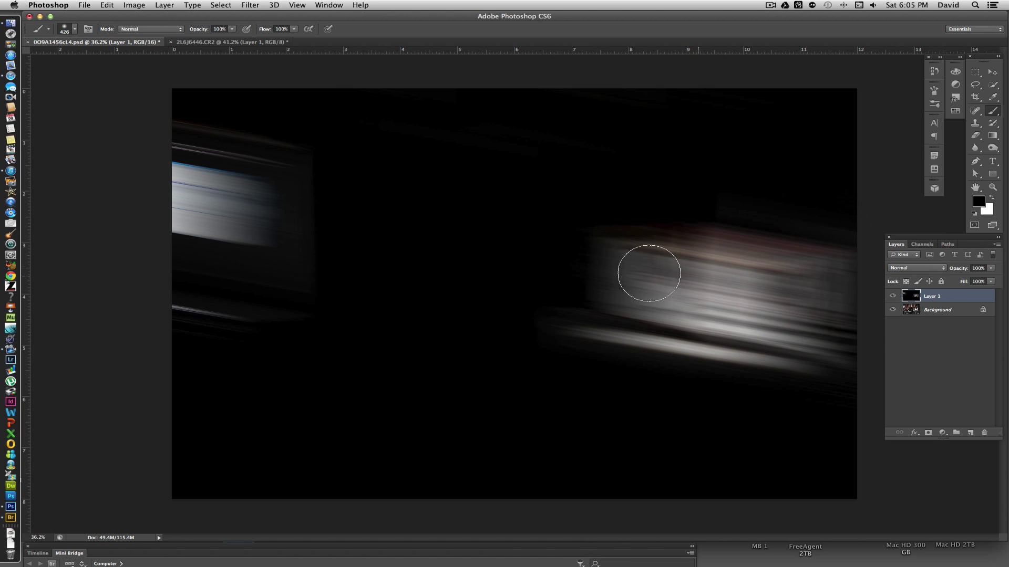
Step: Repeat the same Motion Blur three more times to lengthen the light streaks
{"action": "left_click", "coordinate": [254, 6]}
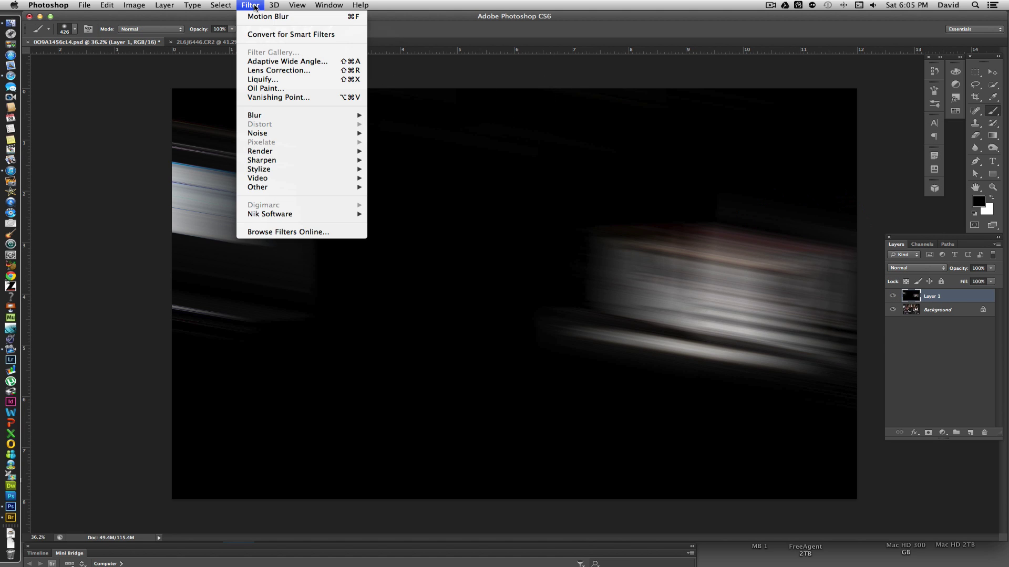
{"action": "left_click", "coordinate": [257, 17]}
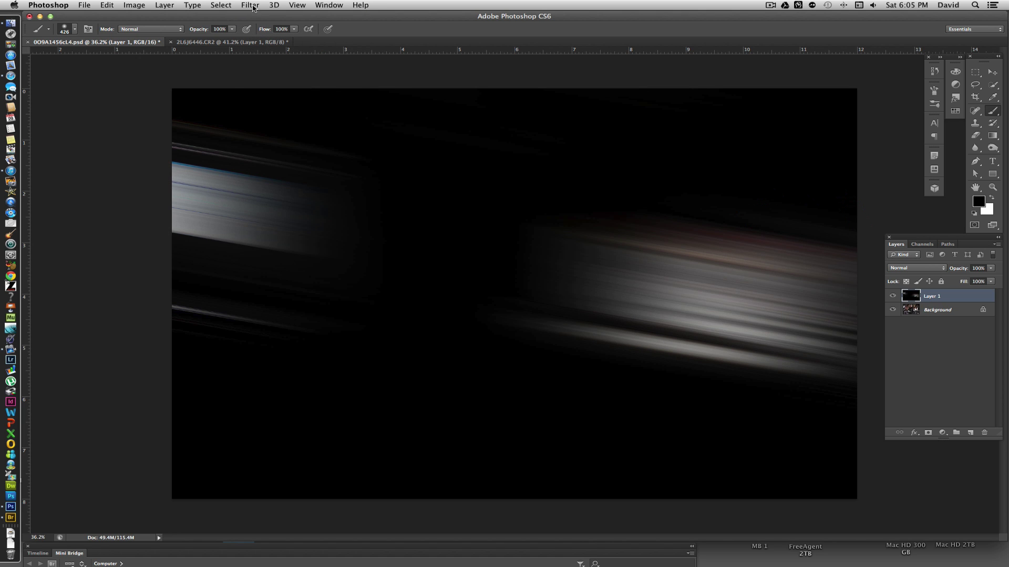
{"action": "left_click", "coordinate": [246, 6]}
{"action": "left_click", "coordinate": [250, 16]}
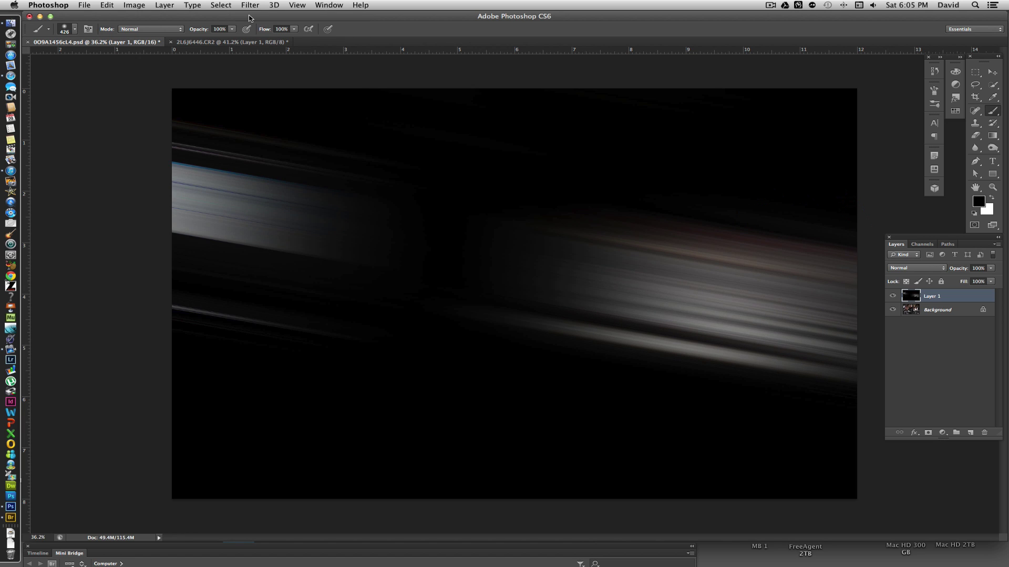
{"action": "left_click", "coordinate": [245, 7]}
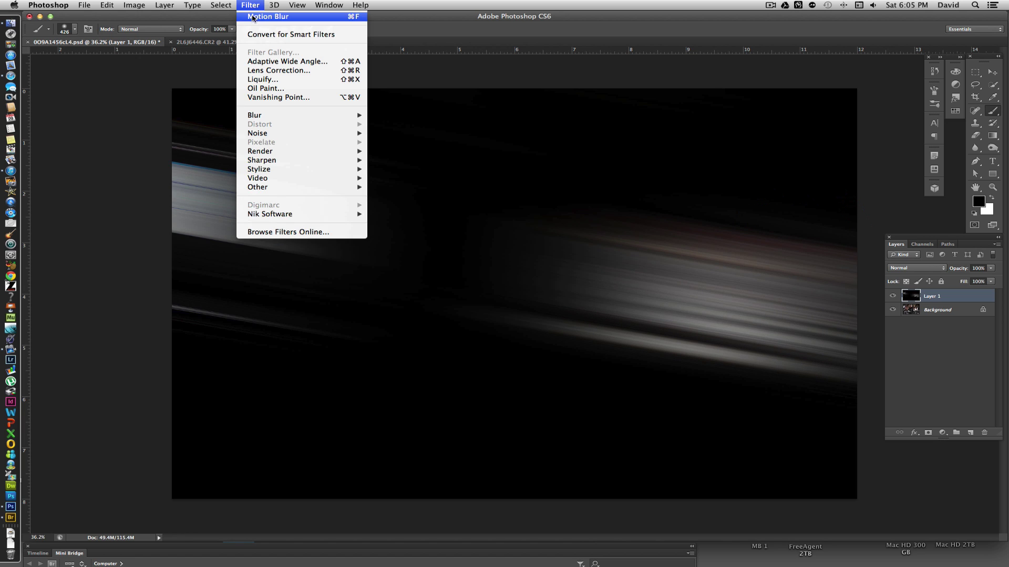
{"action": "left_click", "coordinate": [252, 18]}
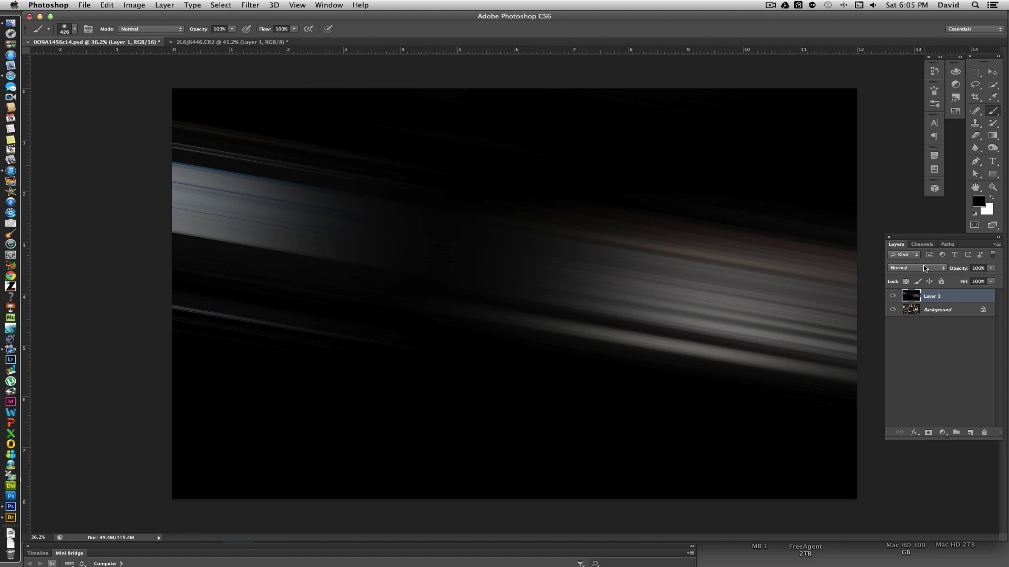
Step: Brighten the light streak layer with Brightness/Contrast, setting Brightness to 77
{"action": "left_click", "coordinate": [925, 269]}
{"action": "key", "text": "Escape"}
{"action": "left_click", "coordinate": [136, 6]}
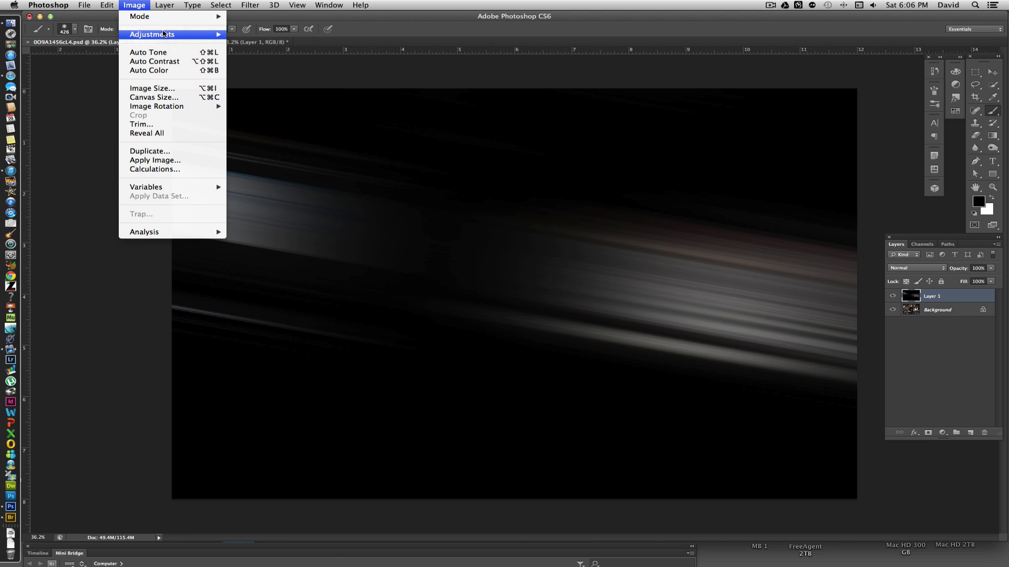
{"action": "mouse_move", "coordinate": [167, 34]}
{"action": "left_click", "coordinate": [241, 35]}
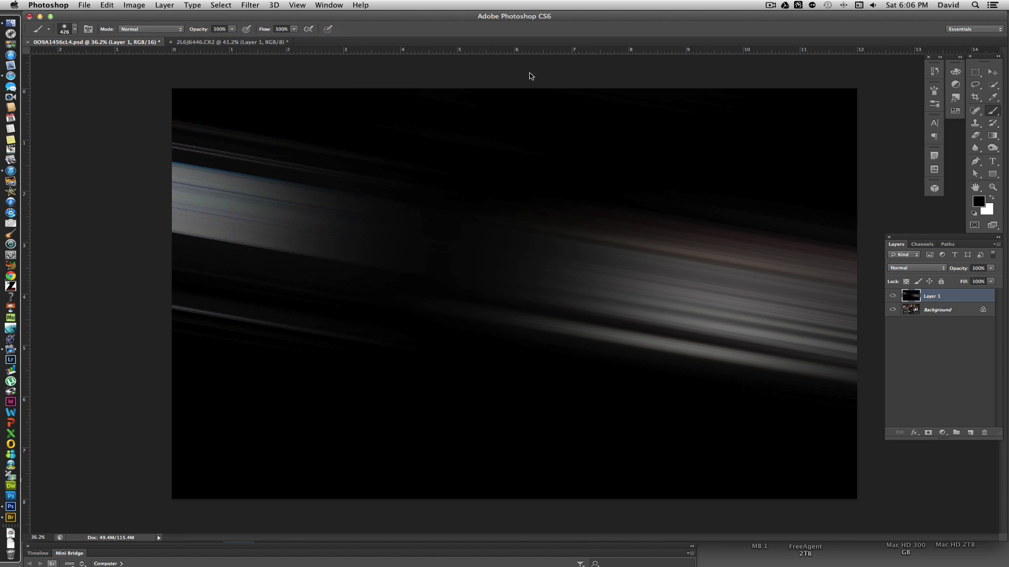
{"action": "left_click_drag", "start_coordinate": [750, 135], "coordinate": [778, 139]}
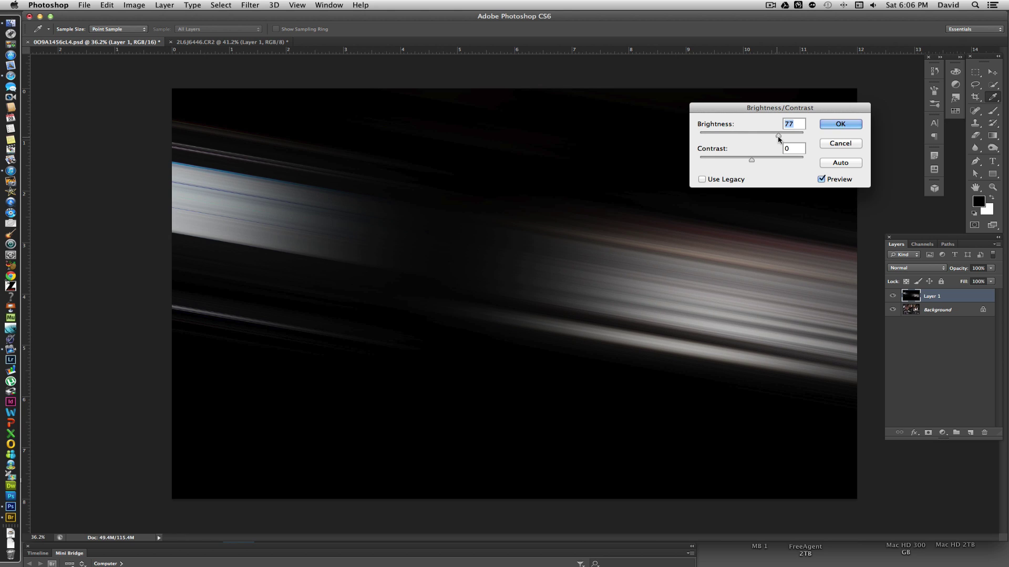
{"action": "left_click", "coordinate": [840, 124]}
{"action": "key", "text": "b"}
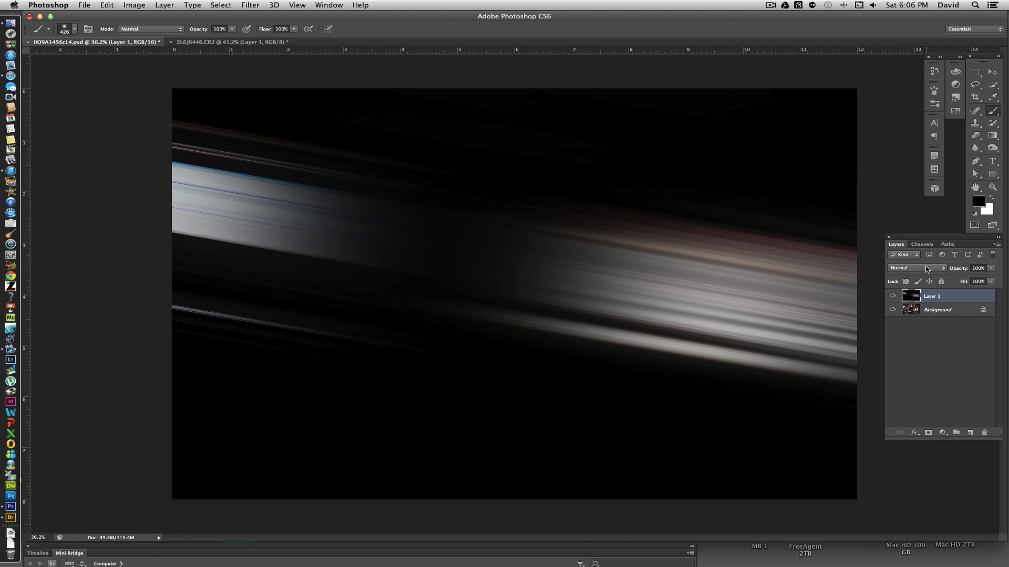
Step: Blend the light streak layer in Lighter Color mode and add a layer mask to it
{"action": "left_click", "coordinate": [926, 269]}
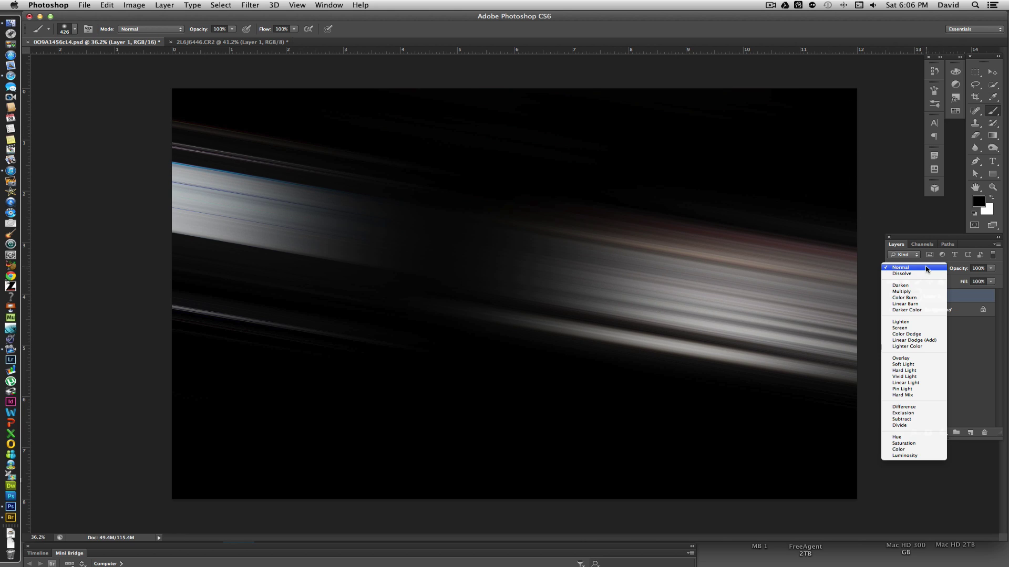
{"action": "left_click", "coordinate": [919, 348]}
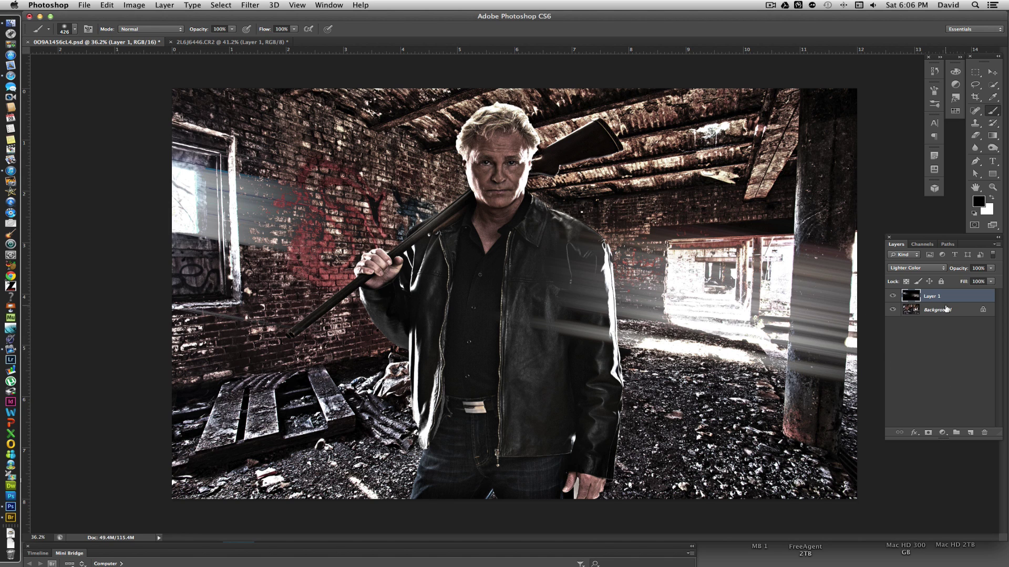
{"action": "left_click", "coordinate": [928, 434]}
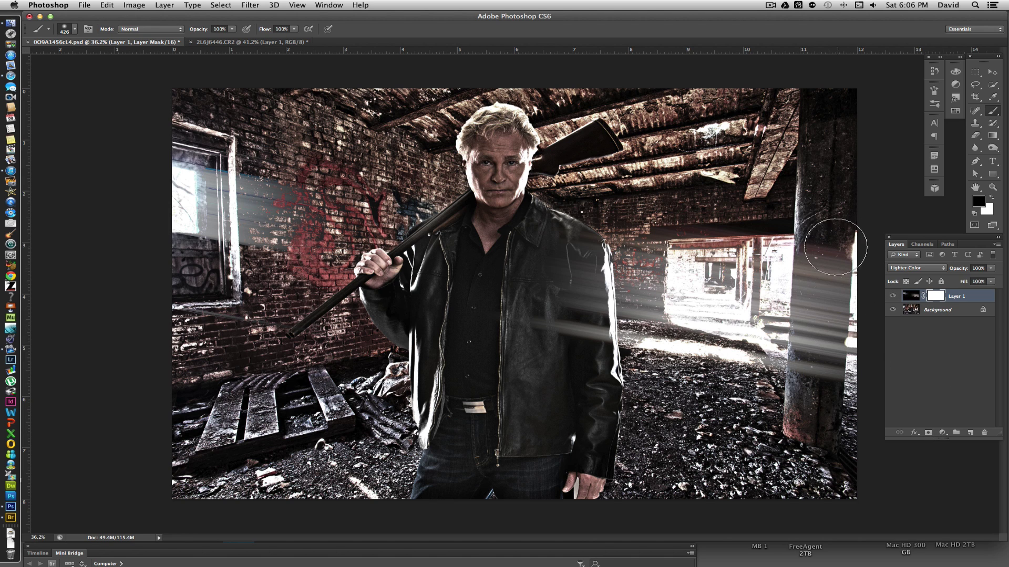
Step: Paint black on the light streak layer's mask to hide the rays over the pillar and the man's jacket
{"action": "mouse_move", "coordinate": [832, 231]}
{"action": "left_mouse_down"}
{"action": "mouse_move", "coordinate": [825, 392]}
{"action": "mouse_move", "coordinate": [827, 235]}
{"action": "mouse_move", "coordinate": [815, 401]}
{"action": "left_mouse_up"}
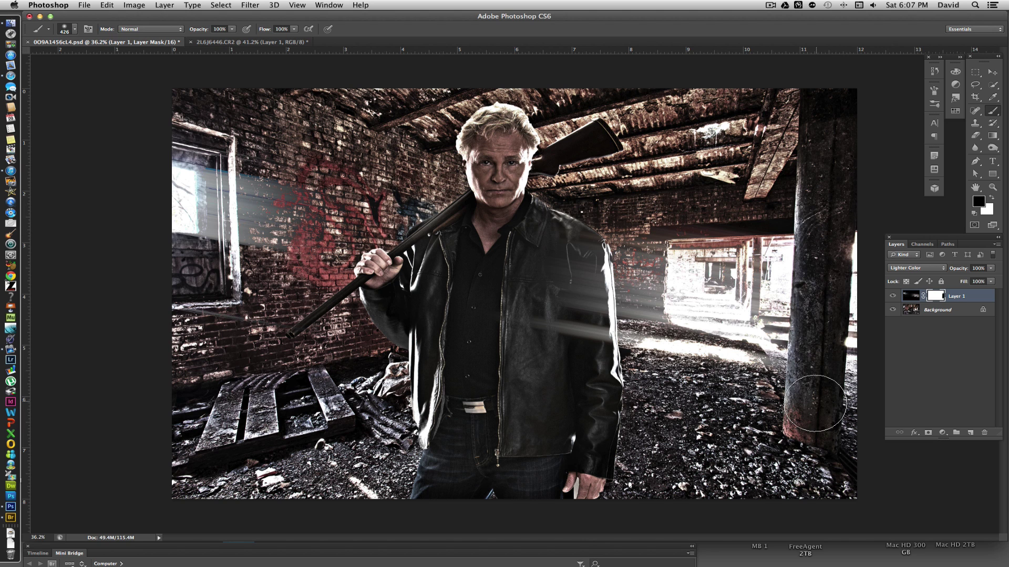
{"action": "mouse_move", "coordinate": [532, 370]}
{"action": "left_mouse_down"}
{"action": "mouse_move", "coordinate": [530, 304]}
{"action": "mouse_move", "coordinate": [530, 332]}
{"action": "mouse_move", "coordinate": [488, 145]}
{"action": "mouse_move", "coordinate": [476, 258]}
{"action": "mouse_move", "coordinate": [455, 258]}
{"action": "mouse_move", "coordinate": [498, 297]}
{"action": "mouse_move", "coordinate": [519, 243]}
{"action": "mouse_move", "coordinate": [524, 321]}
{"action": "mouse_move", "coordinate": [543, 241]}
{"action": "mouse_move", "coordinate": [550, 363]}
{"action": "mouse_move", "coordinate": [544, 257]}
{"action": "mouse_move", "coordinate": [564, 342]}
{"action": "mouse_move", "coordinate": [557, 273]}
{"action": "mouse_move", "coordinate": [567, 301]}
{"action": "mouse_move", "coordinate": [569, 320]}
{"action": "mouse_move", "coordinate": [525, 277]}
{"action": "left_mouse_up"}
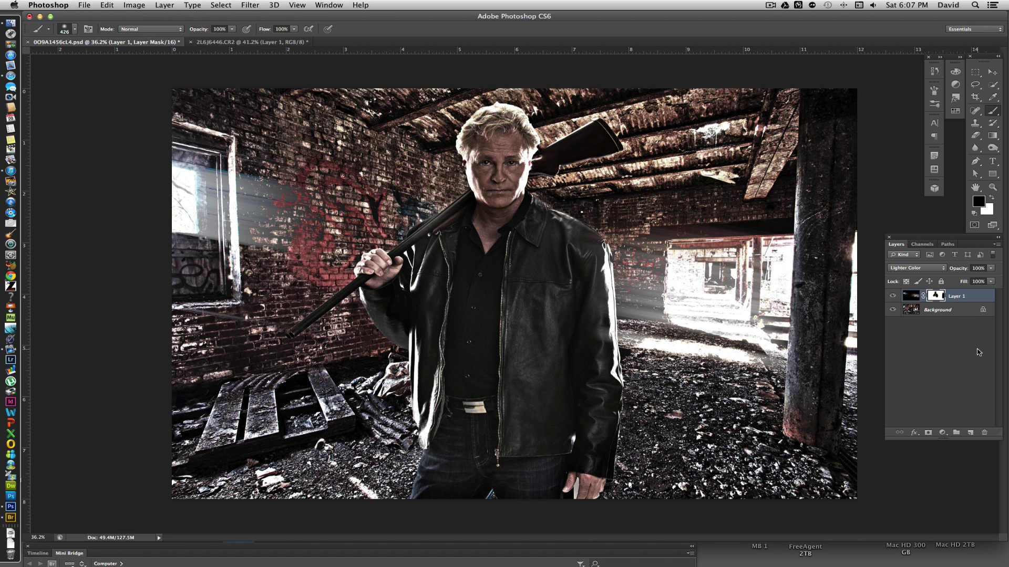
Step: Soften the light streak layer's mask with a Gaussian Blur at a radius of 600.2 pixels
{"action": "left_click", "coordinate": [251, 6]}
{"action": "mouse_move", "coordinate": [290, 115]}
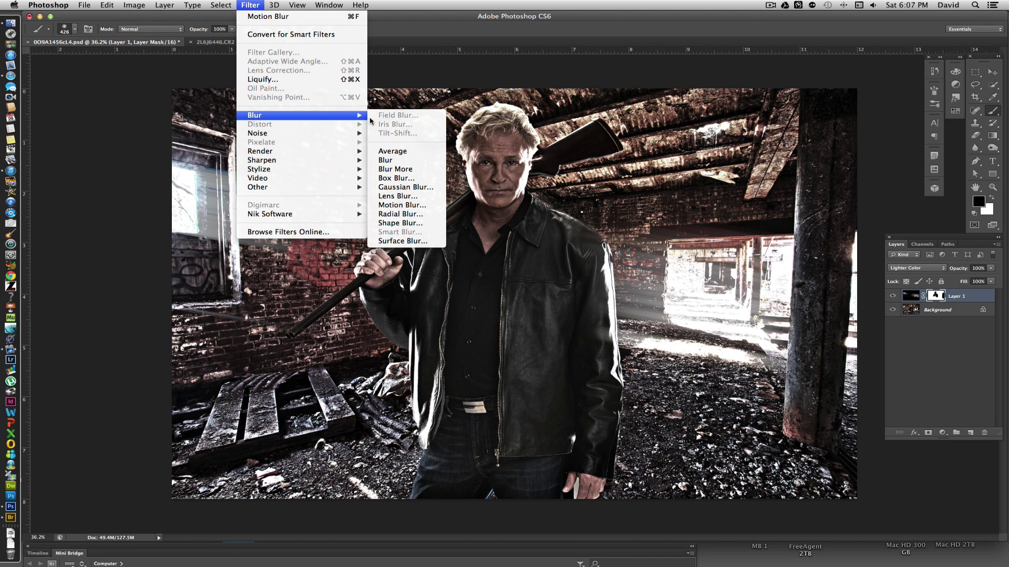
{"action": "left_click", "coordinate": [415, 188]}
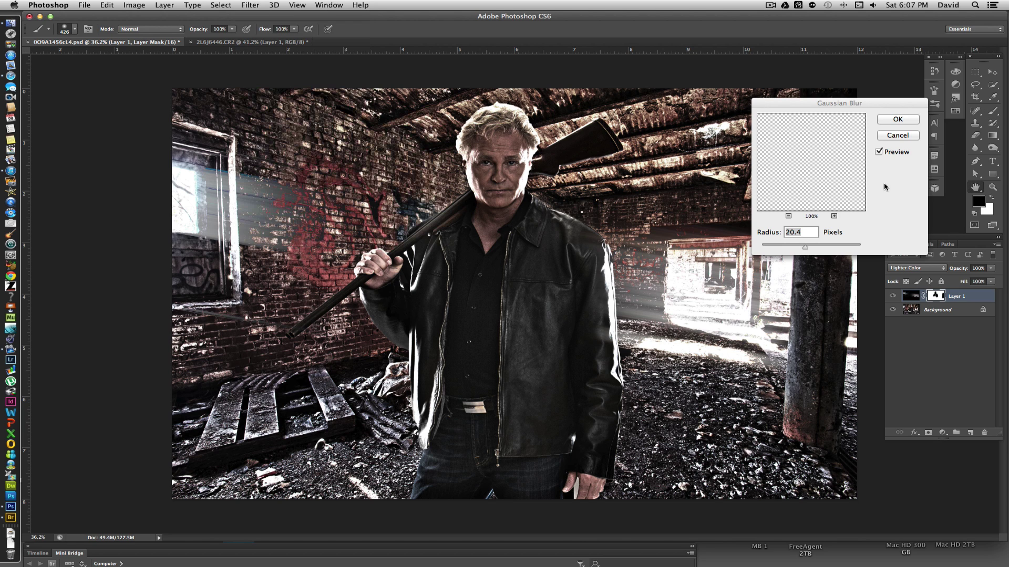
{"action": "left_click_drag", "start_coordinate": [805, 247], "coordinate": [852, 252]}
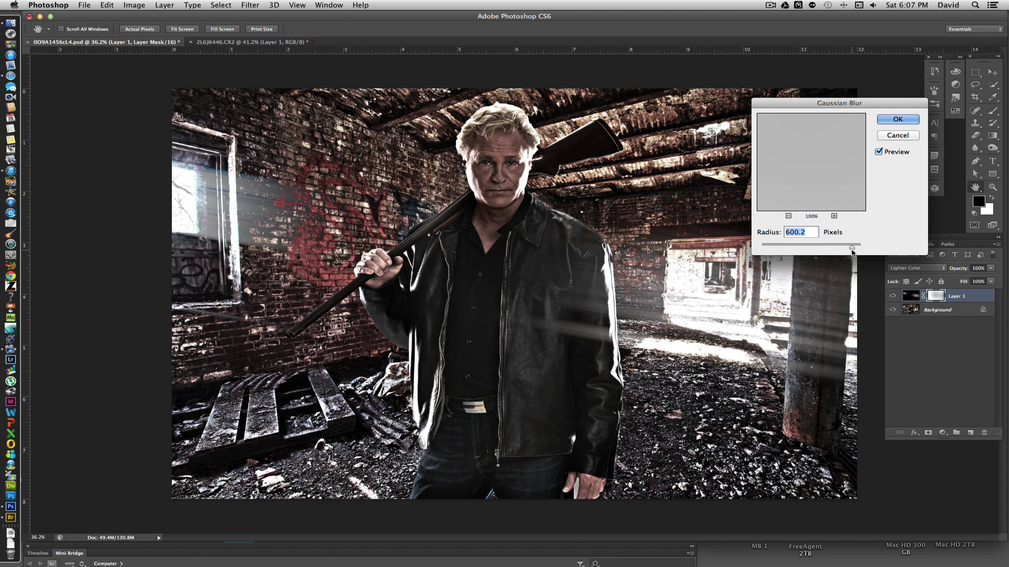
{"action": "left_click", "coordinate": [896, 120]}
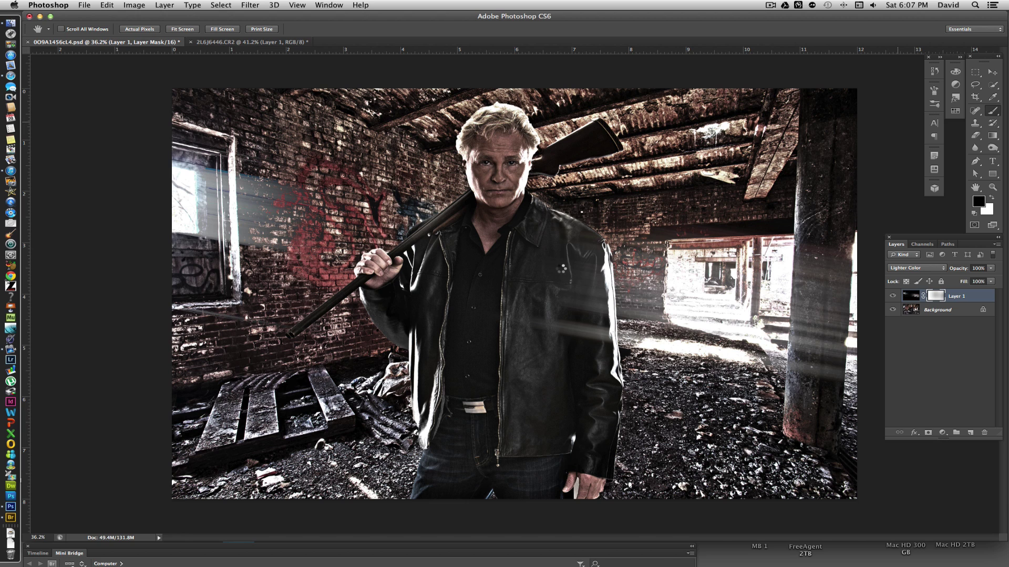
Step: Mask the light rays off the man's jacket again with black paint and flatten the image
{"action": "mouse_move", "coordinate": [639, 329]}
{"action": "left_mouse_down"}
{"action": "mouse_move", "coordinate": [583, 305]}
{"action": "mouse_move", "coordinate": [559, 314]}
{"action": "mouse_move", "coordinate": [555, 298]}
{"action": "mouse_move", "coordinate": [562, 336]}
{"action": "mouse_move", "coordinate": [546, 260]}
{"action": "mouse_move", "coordinate": [533, 286]}
{"action": "left_mouse_up"}
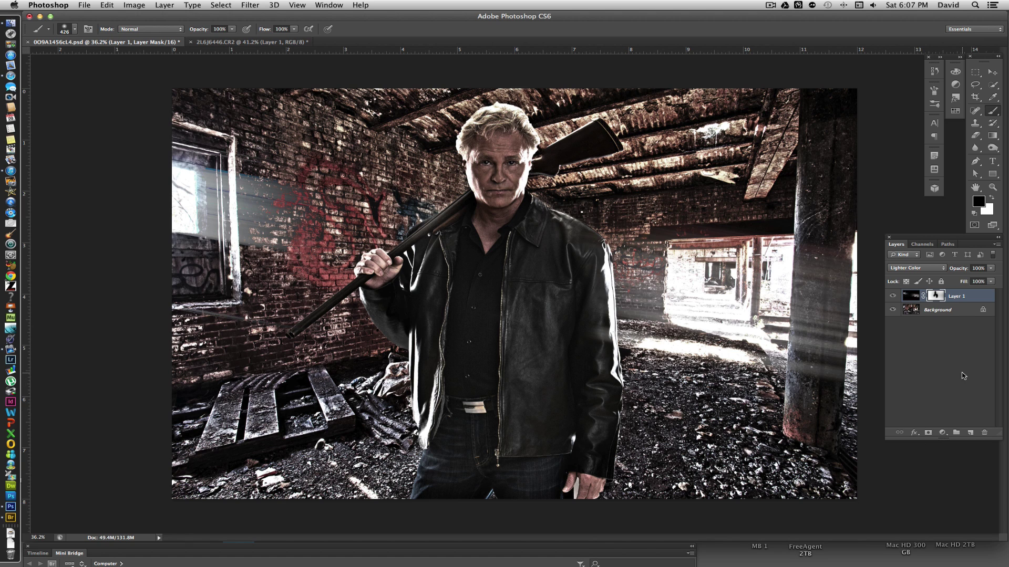
{"action": "left_click", "coordinate": [996, 245]}
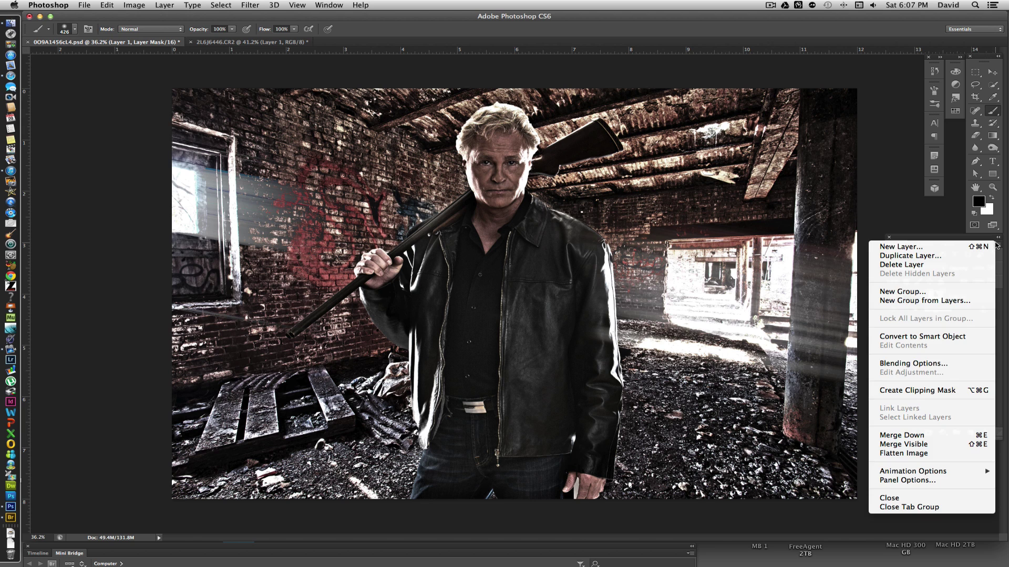
{"action": "left_click", "coordinate": [940, 457]}
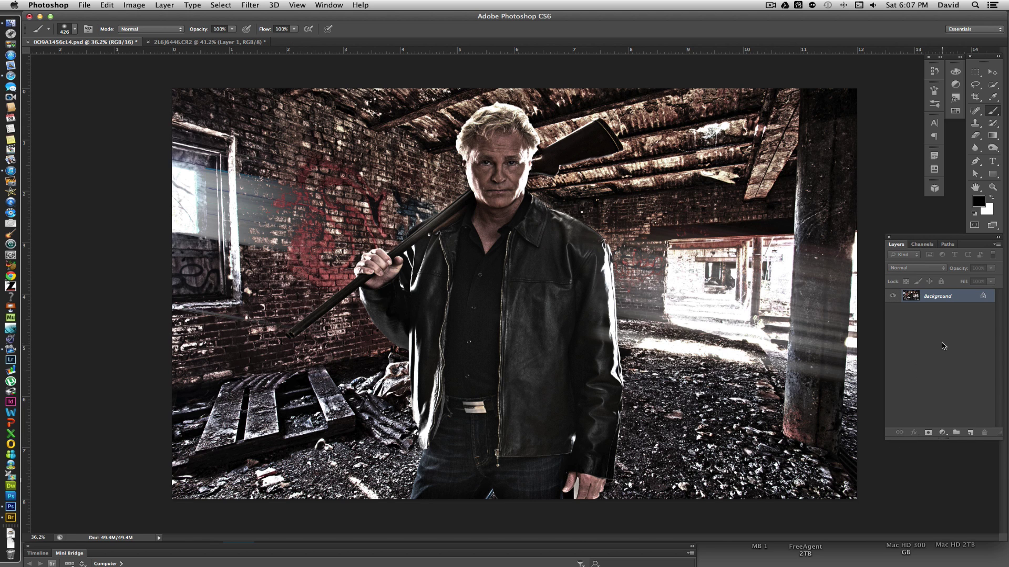
Step: Crop the image at 12 in by 6 in around the man's upper body and the rifle, with the picture tilted slightly clockwise
{"action": "key", "text": "c"}
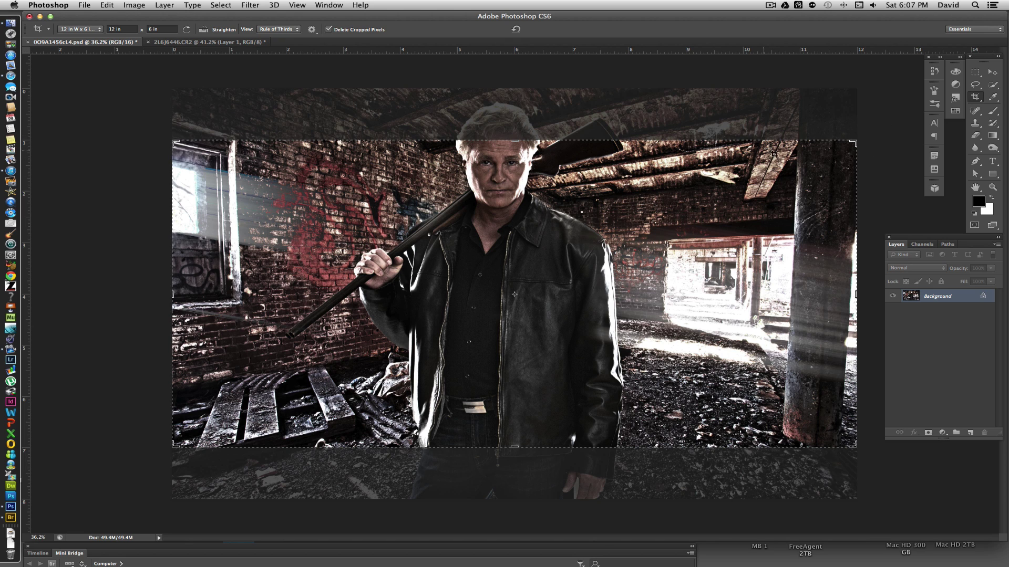
{"action": "left_click_drag", "start_coordinate": [855, 141], "coordinate": [809, 162]}
{"action": "left_click_drag", "start_coordinate": [713, 215], "coordinate": [674, 268]}
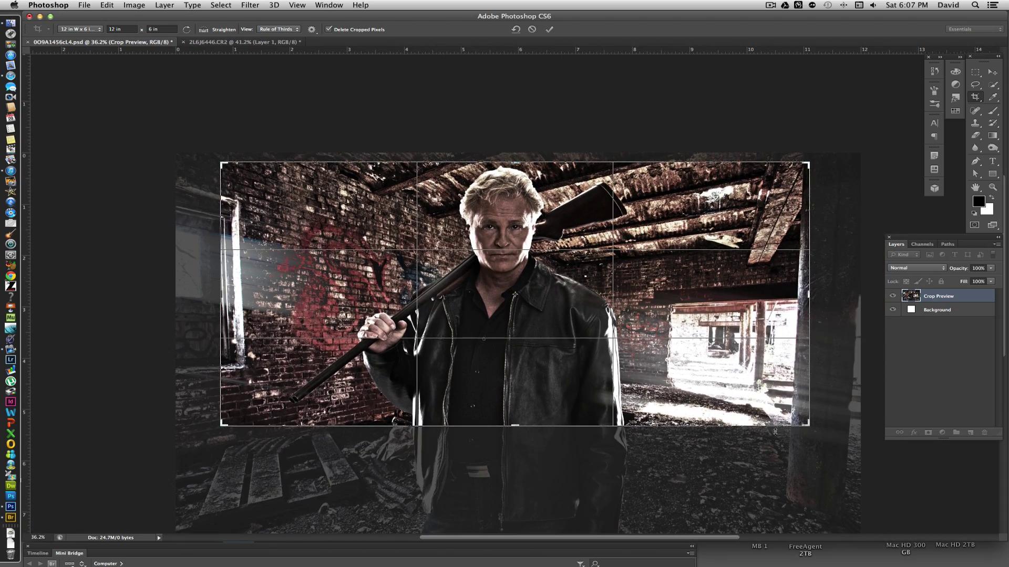
{"action": "left_click_drag", "start_coordinate": [826, 449], "coordinate": [812, 462]}
{"action": "left_click_drag", "start_coordinate": [736, 339], "coordinate": [766, 340]}
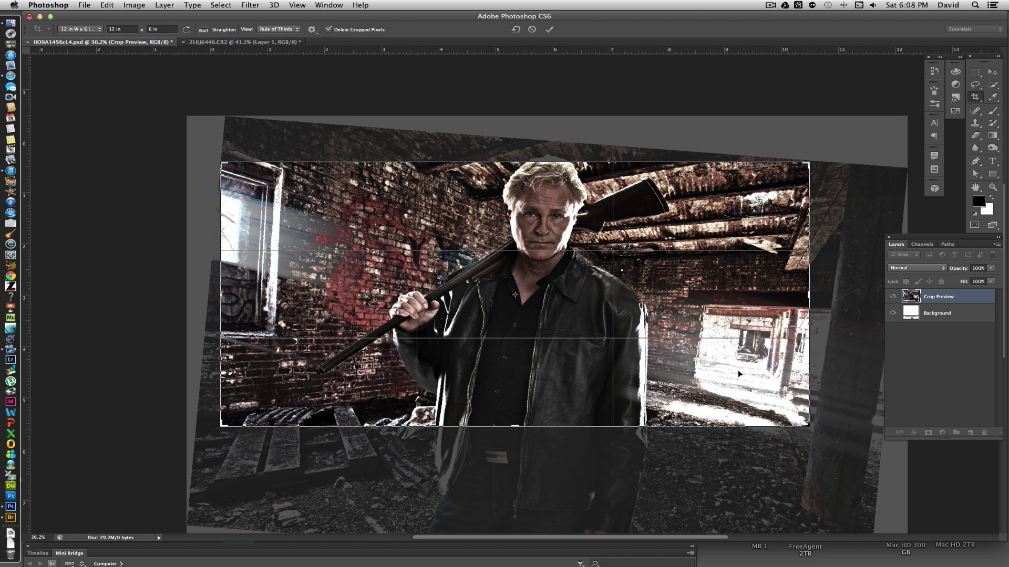
{"action": "key", "text": "Return"}
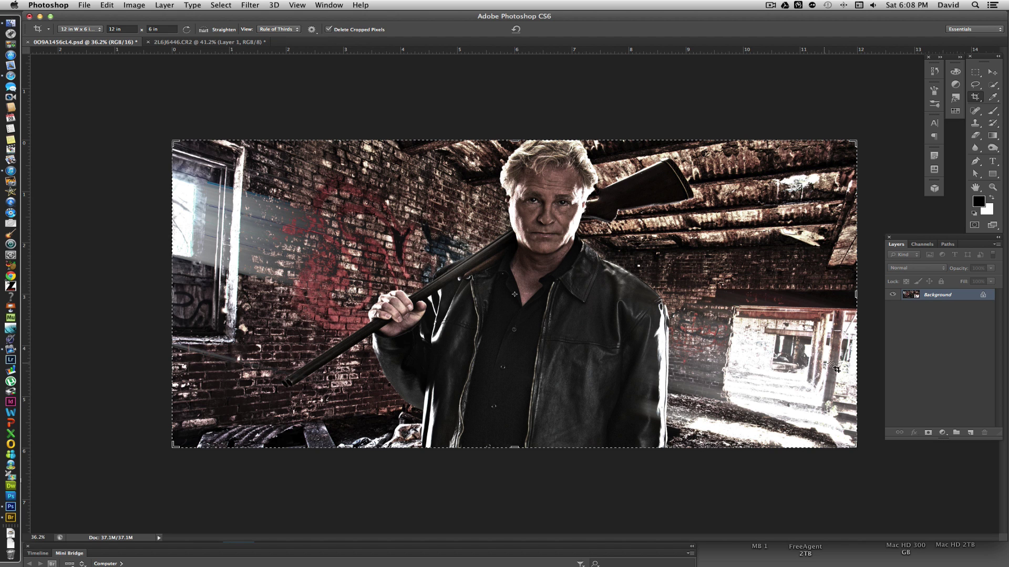
{"action": "left_click", "coordinate": [770, 5]}
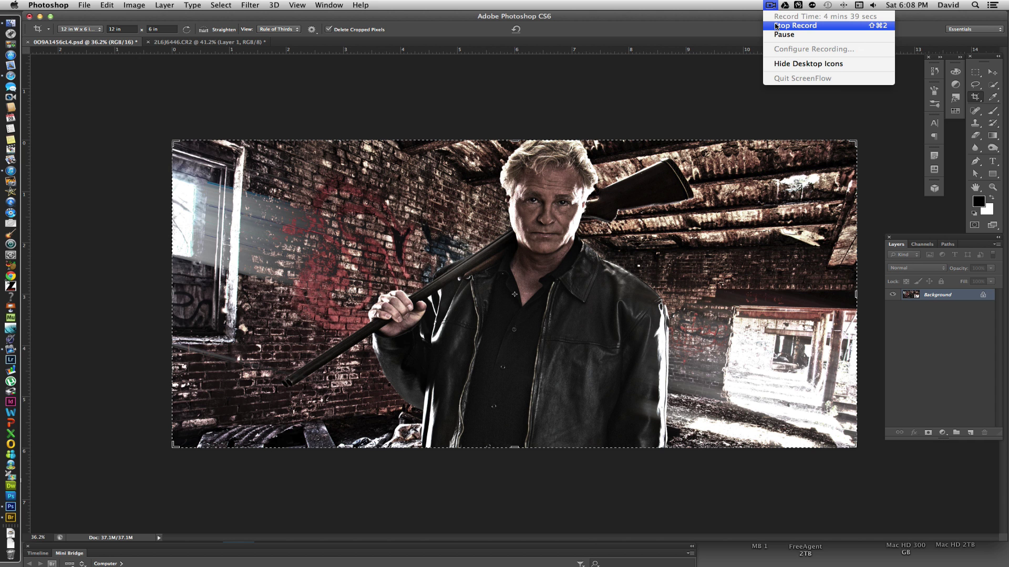